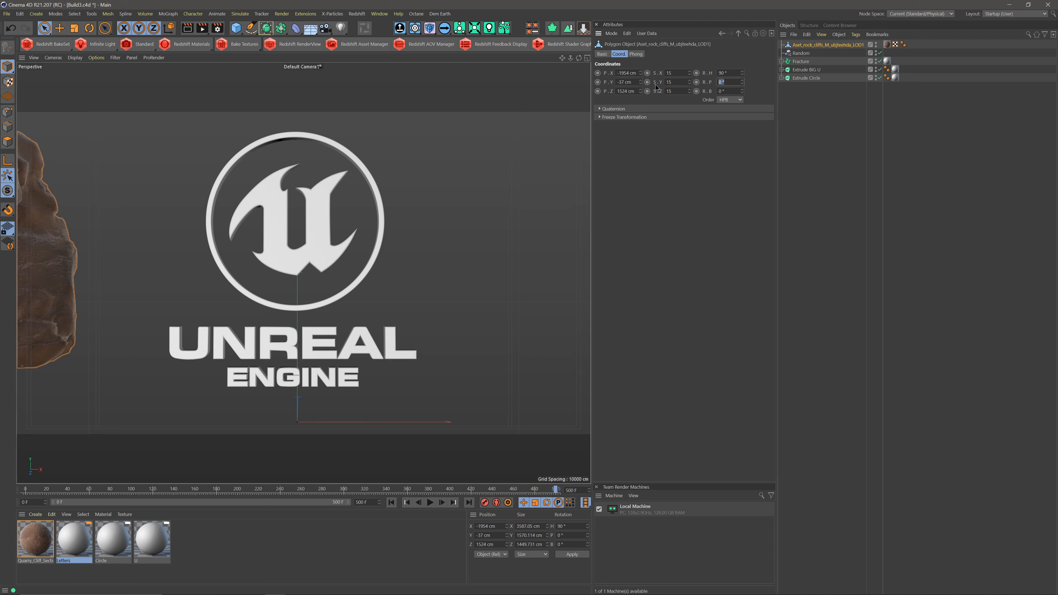
Step: Set the cliff rock's pitch rotation to 15.5°
text(.5)
key(Return)
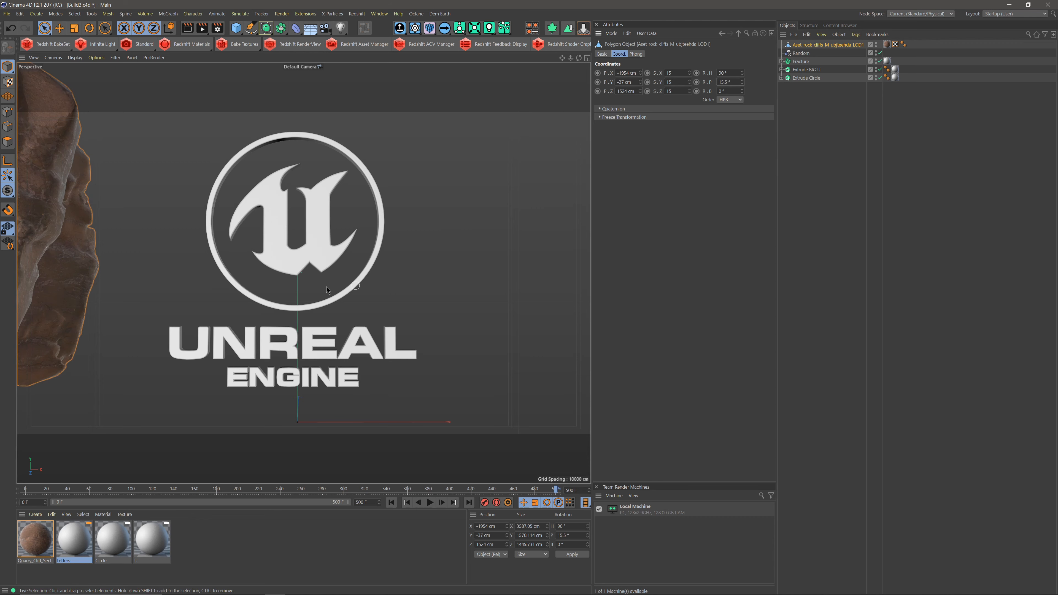
scroll(157, 313, down, 10)
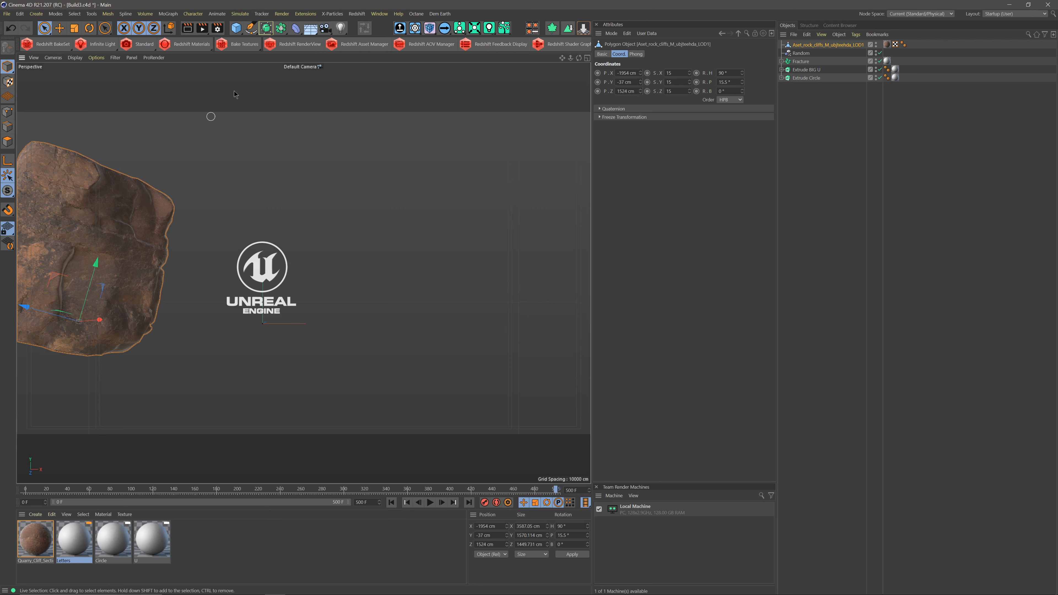
Step: Create an instance of the cliff rock and move it beside the logo, to about X 262 cm, Y -651 cm
click(281, 29)
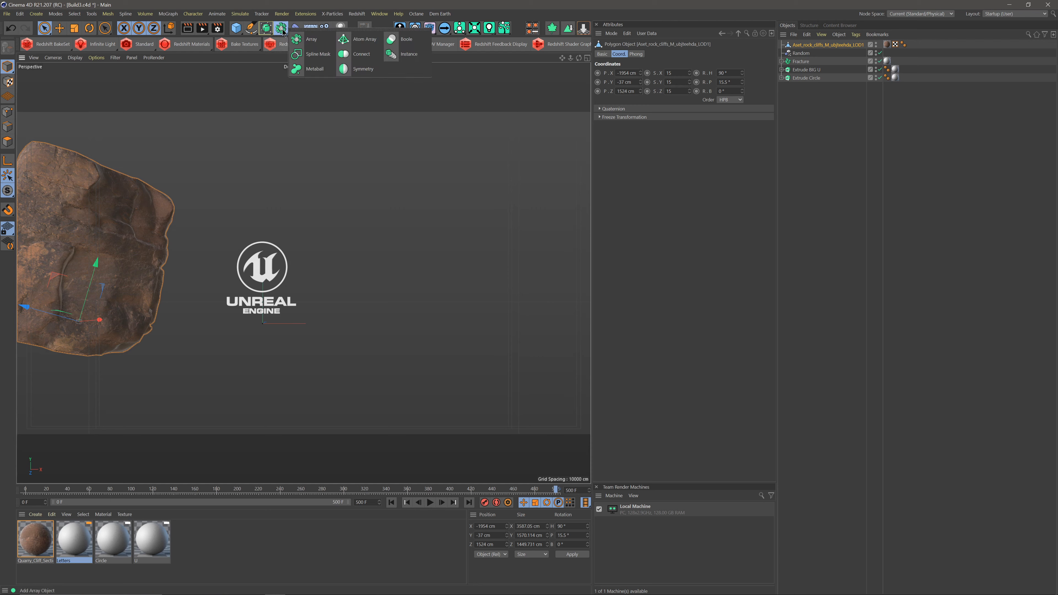
click(409, 55)
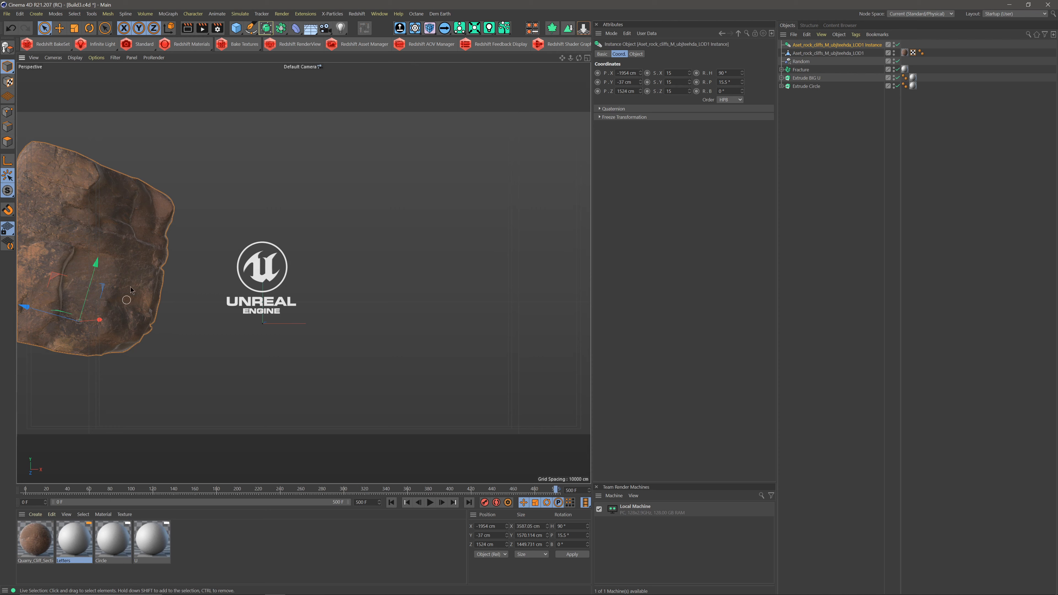
drag(79, 267, 294, 316)
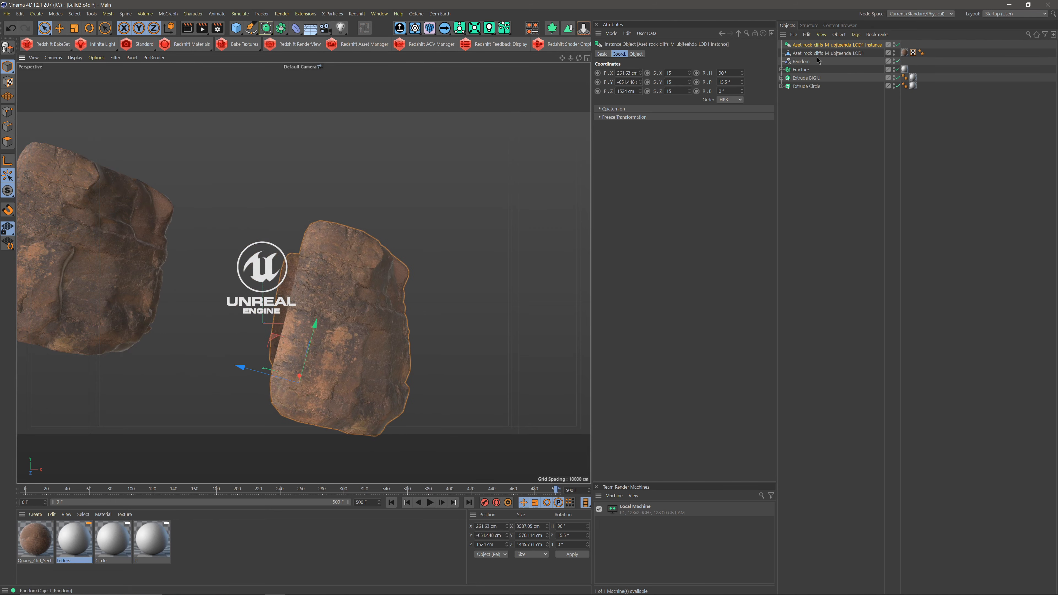
Step: Examine the Instance Mode options in the rock instance's object properties, keeping the mode as Instance
click(637, 54)
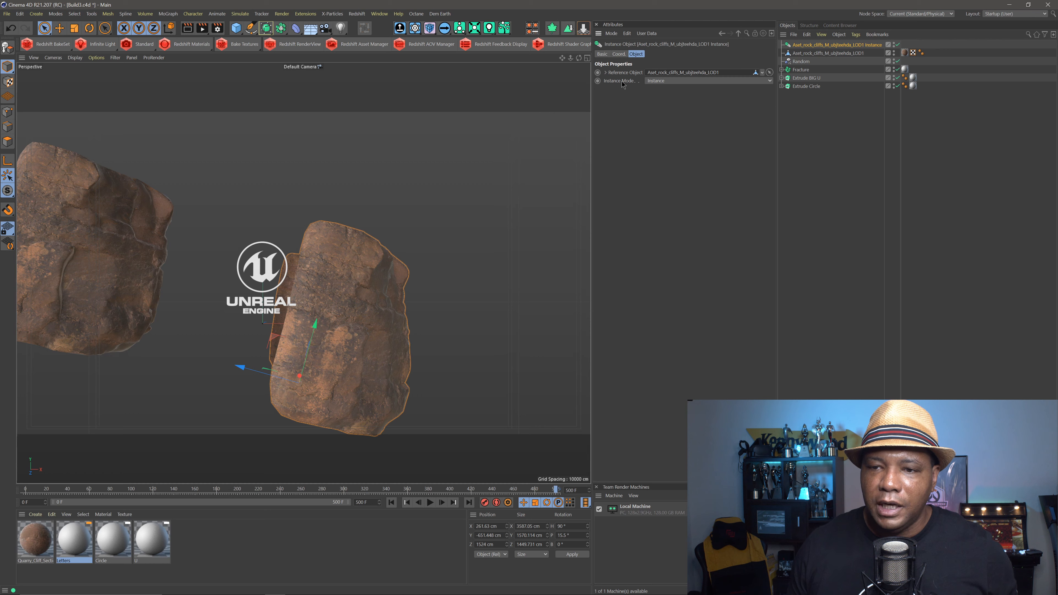
click(653, 81)
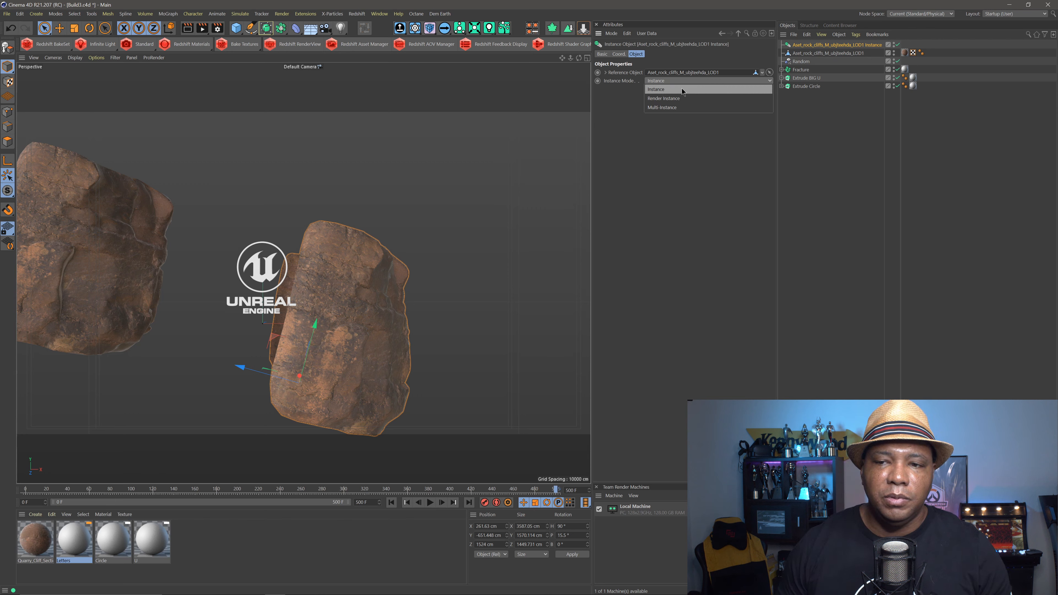
click(682, 91)
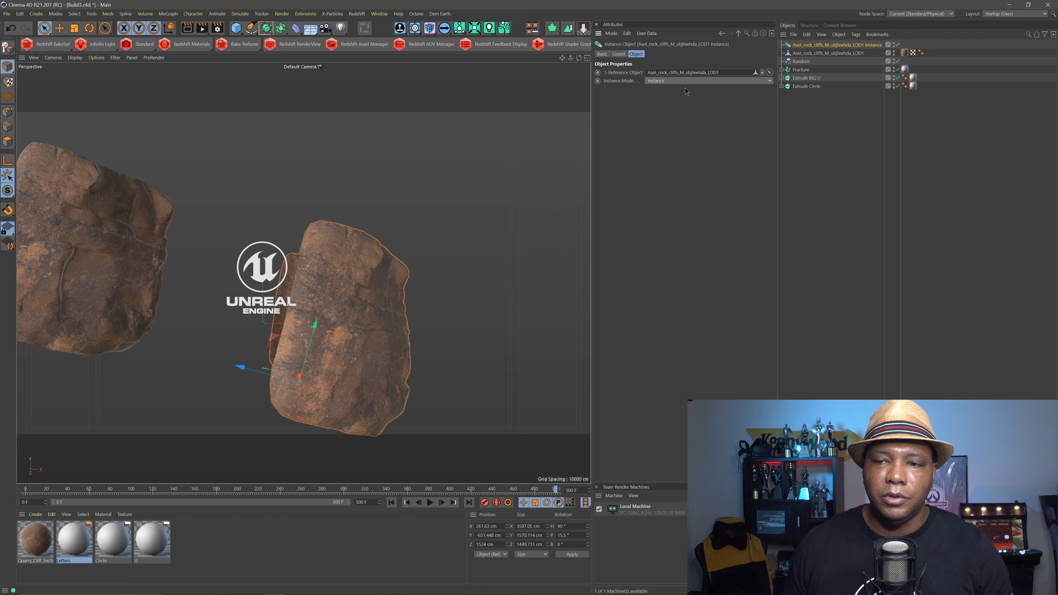
click(687, 81)
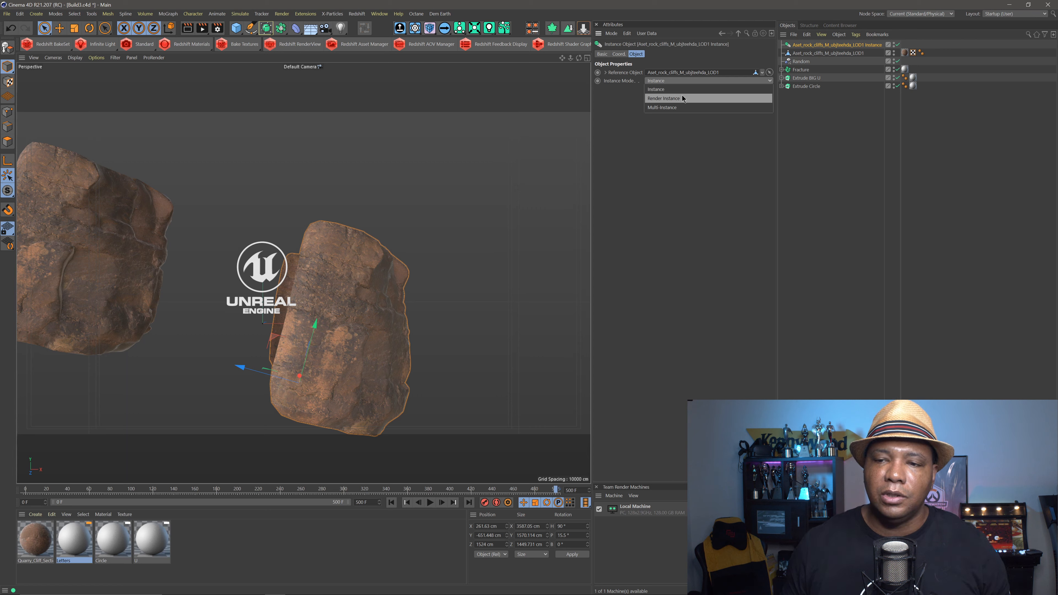
click(669, 91)
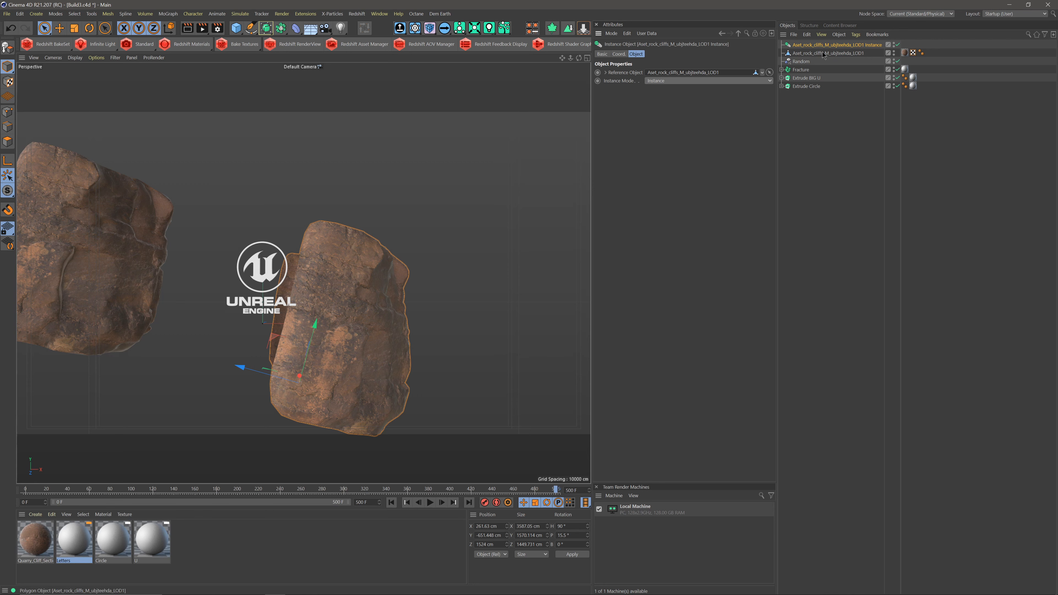
Step: Set the rock instance's position to X 1847 cm, Y -90 cm and Z 1384 cm
click(619, 53)
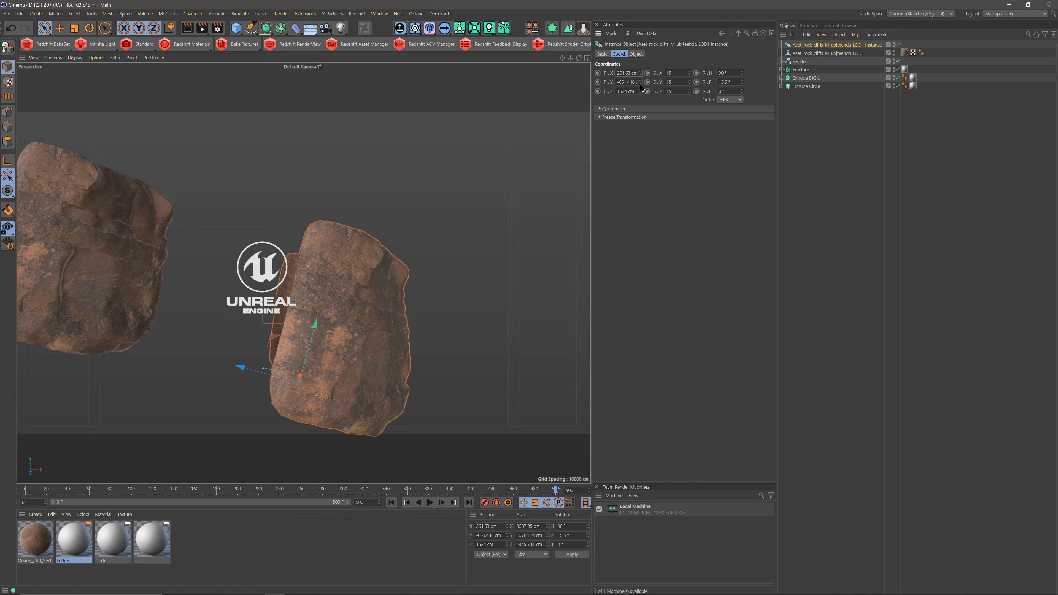
double_click(632, 74)
text(1847)
key(Return)
double_click(632, 82)
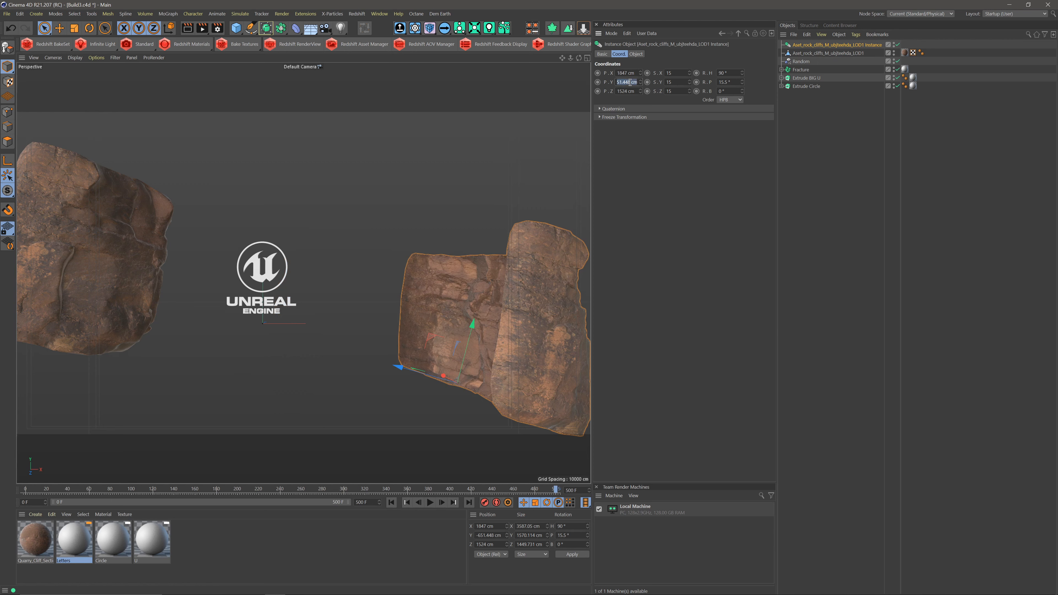
text(-90)
key(Return)
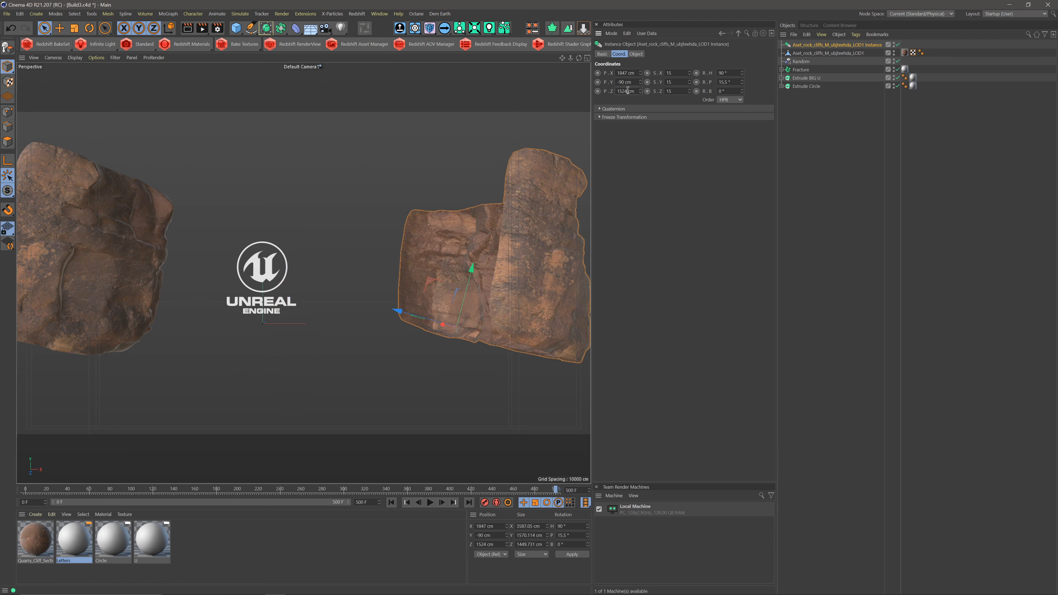
double_click(628, 91)
text(1384)
key(Return)
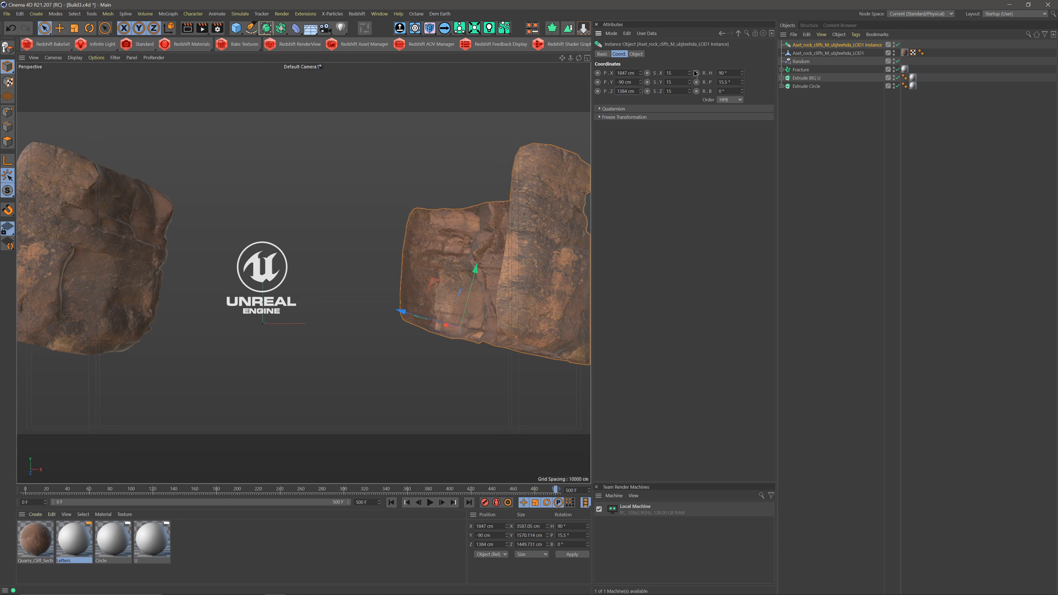
Step: Rotate the rock instance to a heading of -84° and a pitch of 0°
double_click(728, 73)
text(-84)
key(Return)
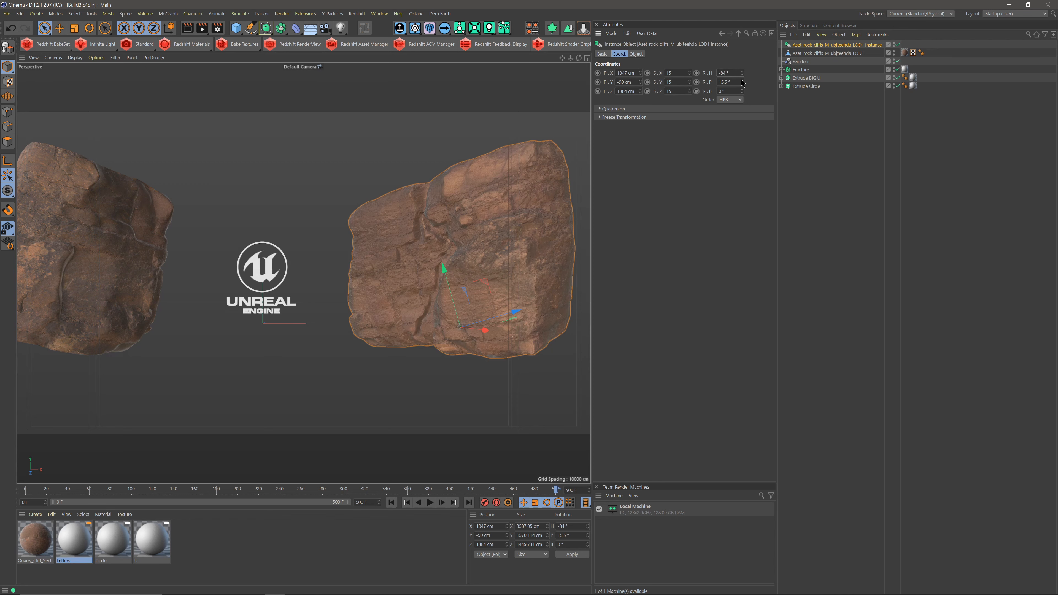
double_click(733, 82)
text(0)
key(Return)
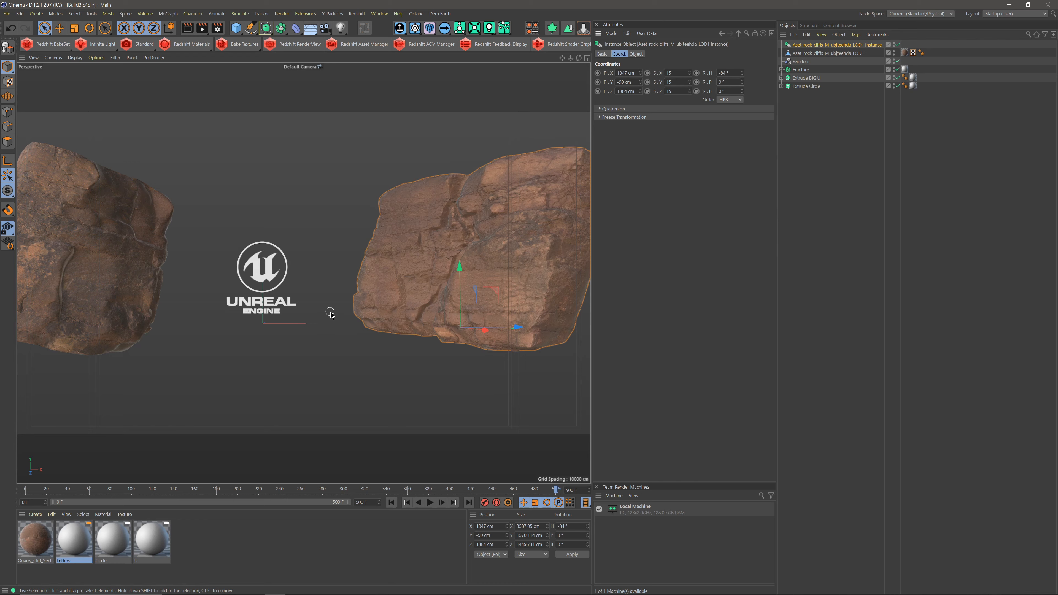
Step: Add a camera to the scene and set its X, Y and Z position to 0 cm
alt+drag(330, 313, 388, 313)
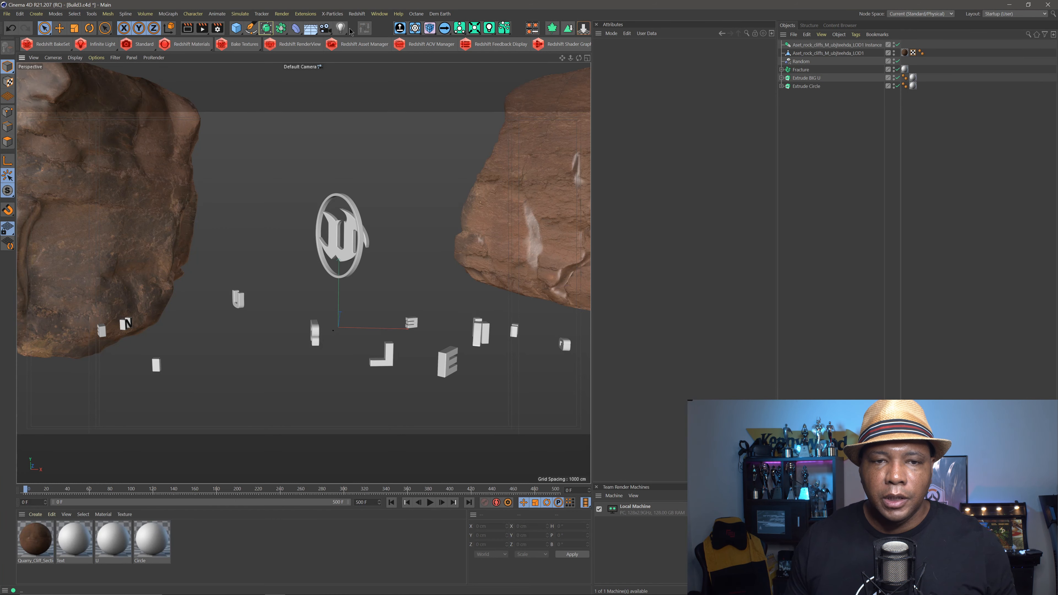
click(326, 28)
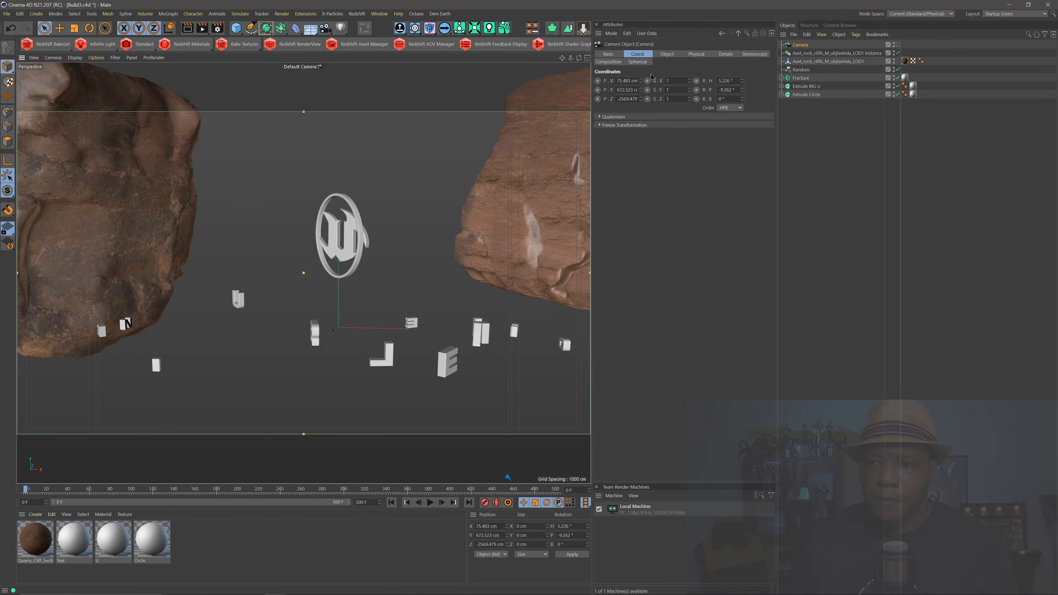
double_click(629, 80)
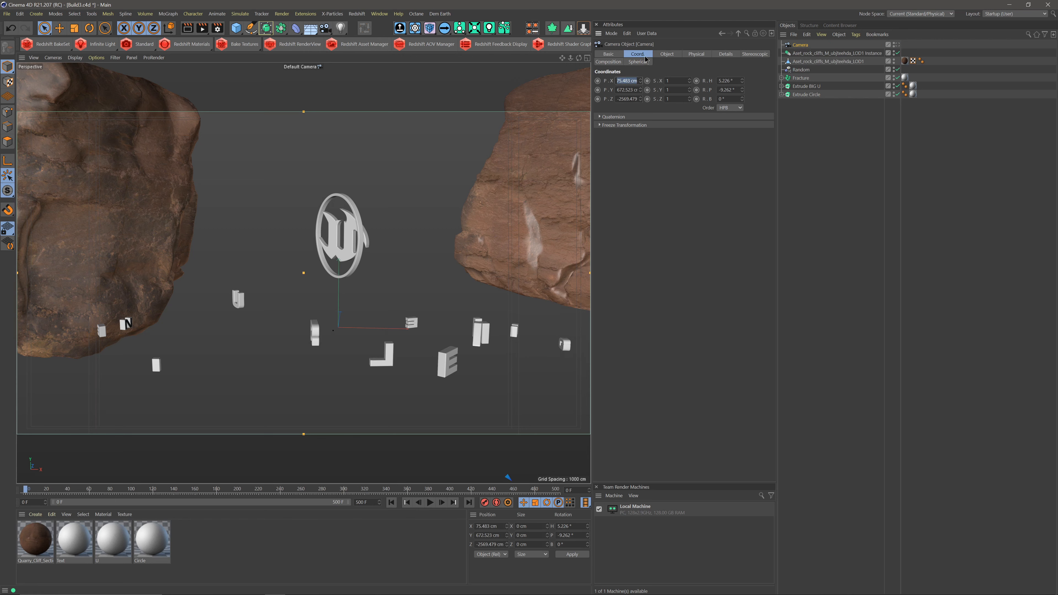
text(0)
key(Tab)
text(0)
key(Tab)
text(0)
key(Return)
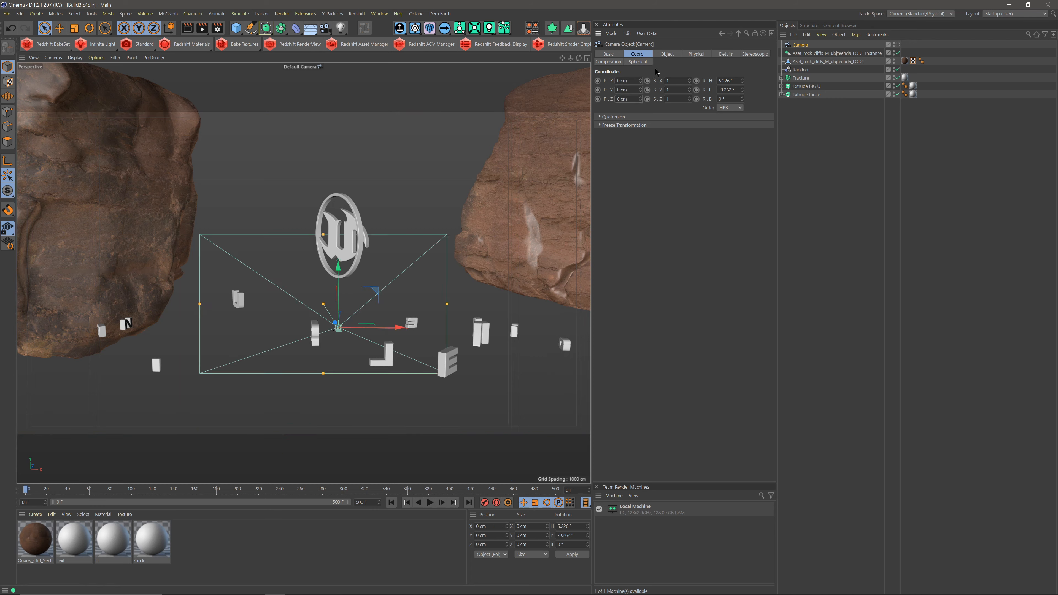
Step: Set the new camera's heading and pitch rotation to 0°
double_click(724, 81)
text(0)
key(Tab)
text(0)
key(Return)
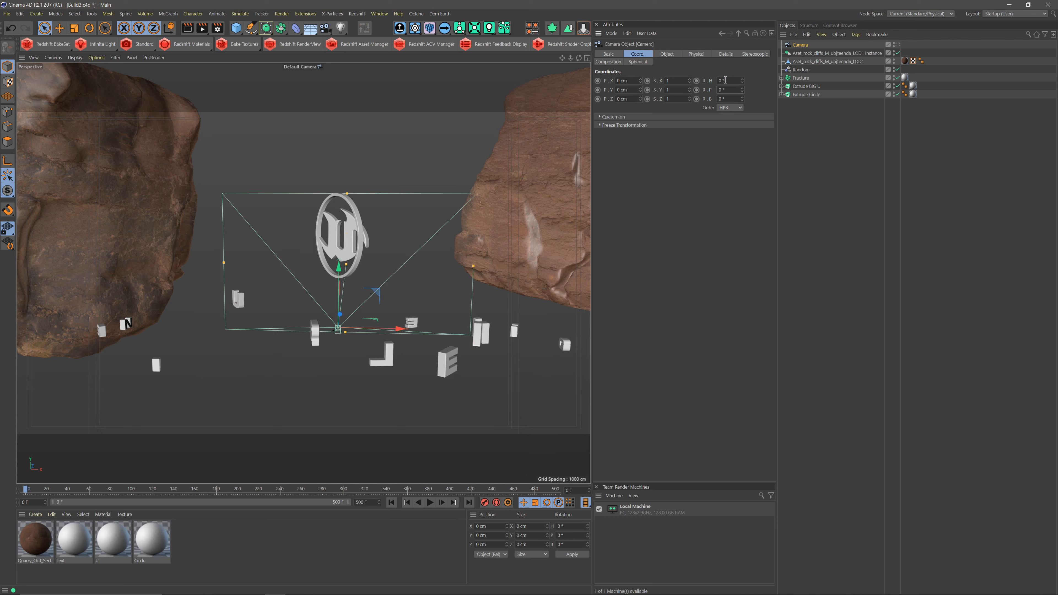
Step: Add a null object to the scene
mouse_move(395, 352)
alt+mouse_down()
mouse_move(412, 353)
mouse_move(401, 353)
alt+mouse_up()
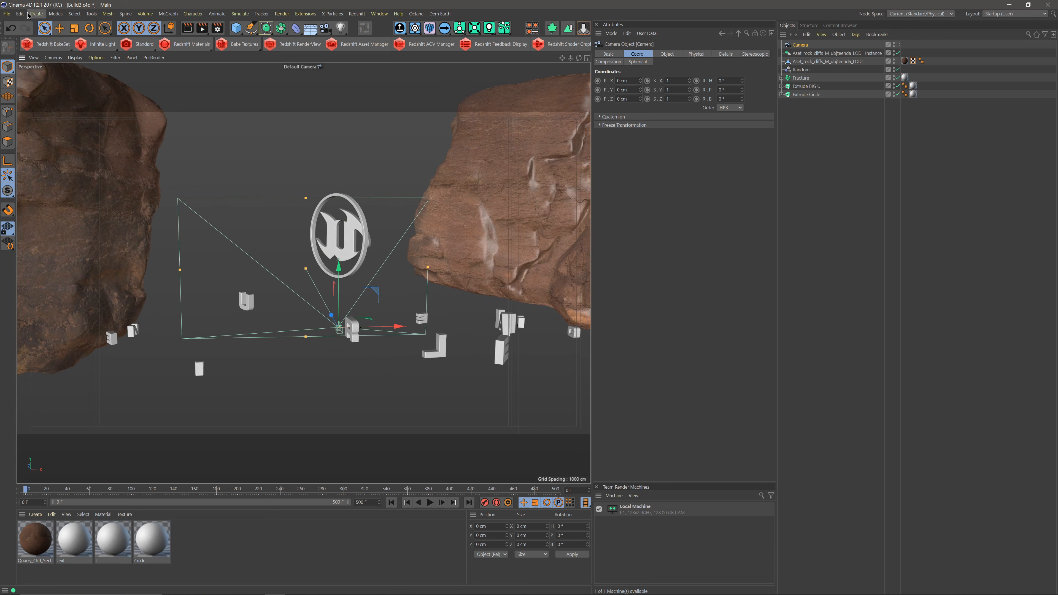
click(36, 13)
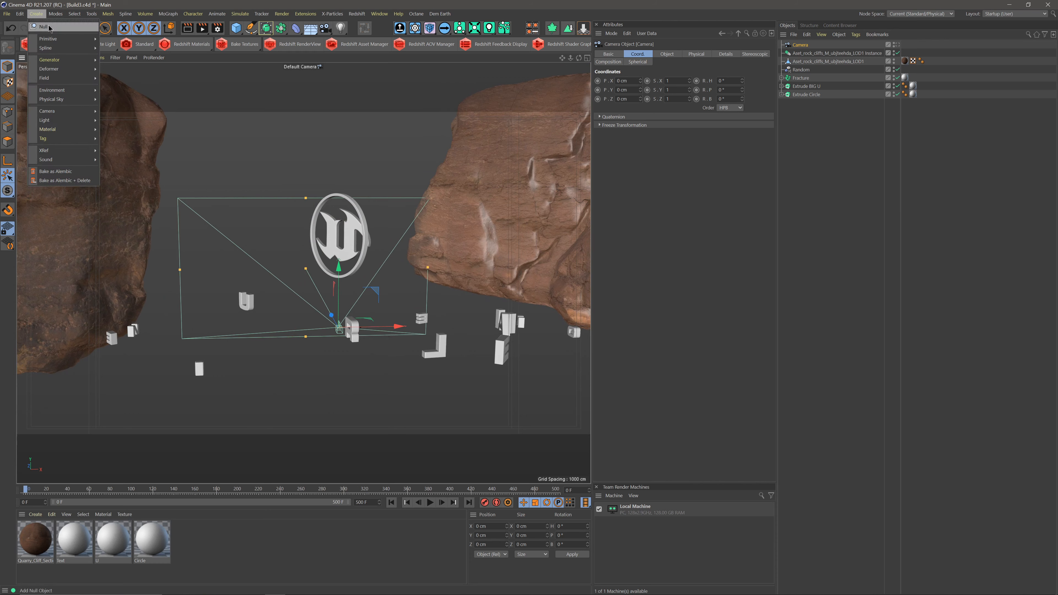
click(49, 28)
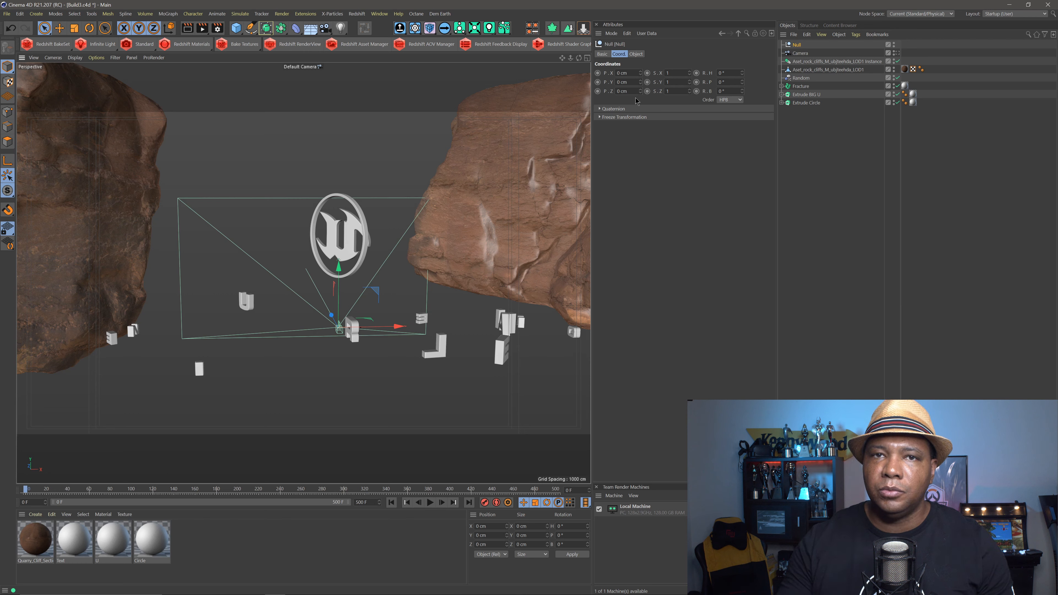
Step: Add a Target tag to the camera and assign the null as its target object
click(798, 54)
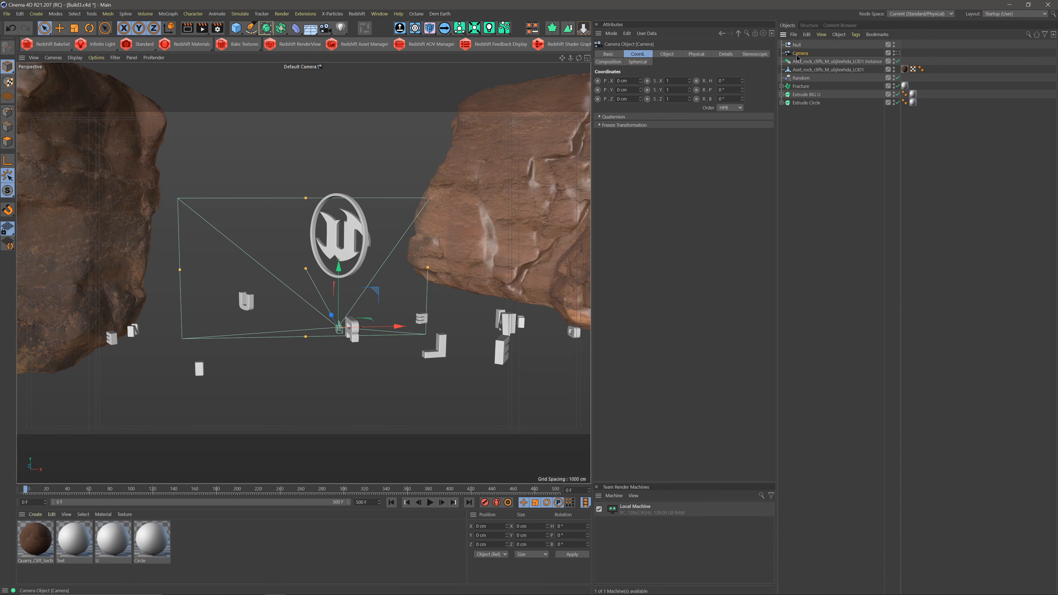
click(855, 35)
mouse_move(869, 46)
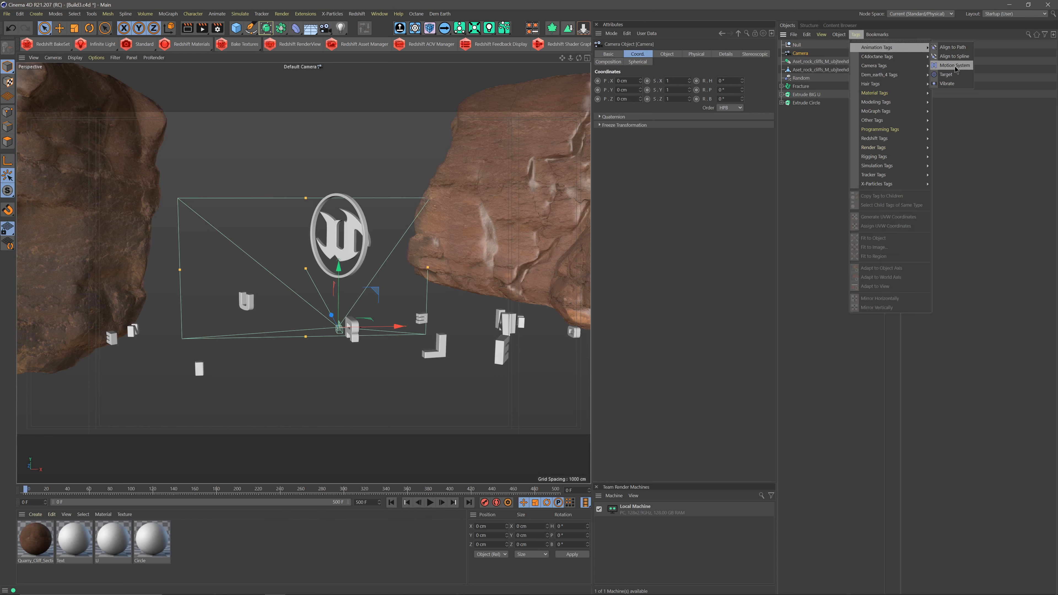
click(947, 74)
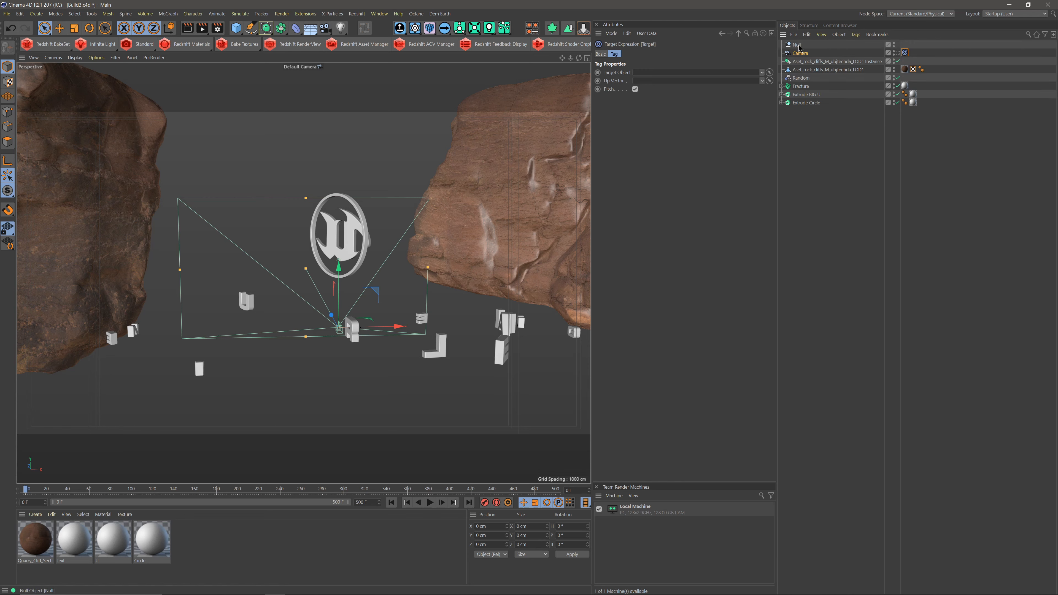
drag(729, 43, 657, 75)
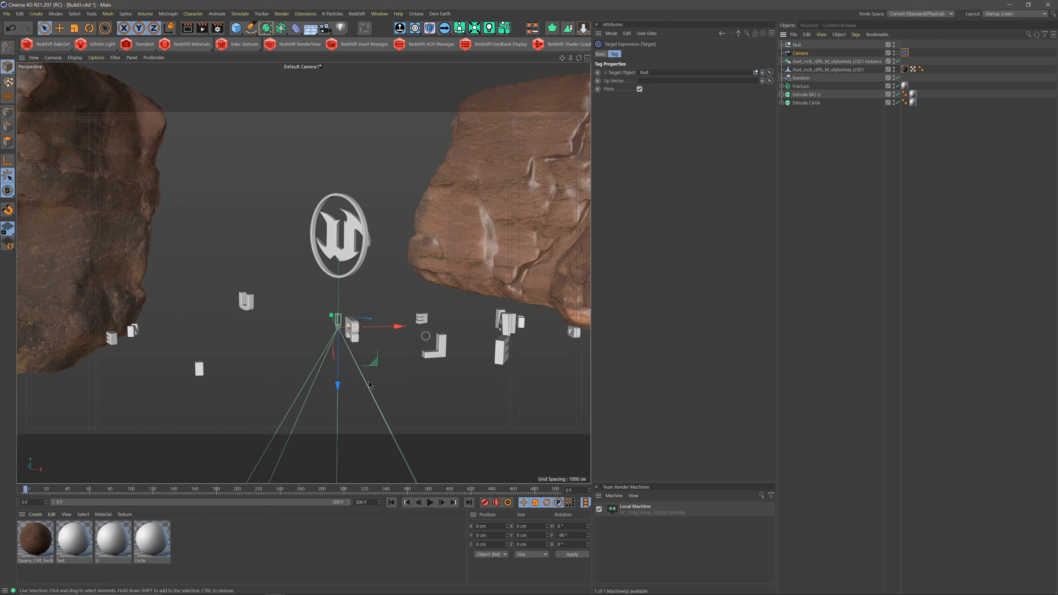
Step: Move the camera to several places around the null to test how the Target tag aims it
alt+drag(319, 339, 414, 349)
alt+drag(413, 349, 328, 365)
drag(285, 311, 298, 284)
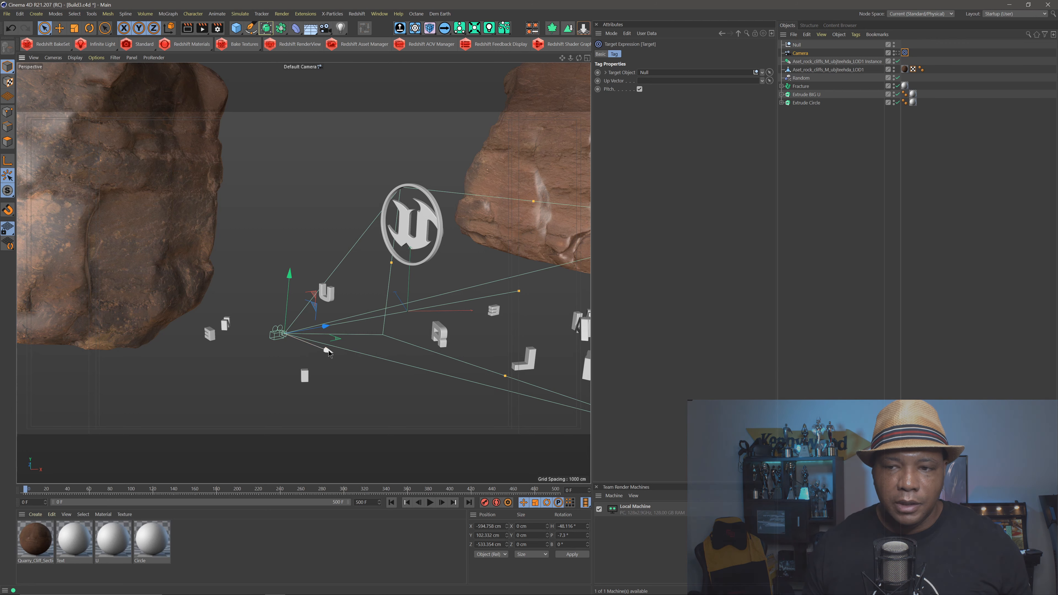
drag(329, 352, 399, 379)
Step: Reset the camera's X, Y and Z position to 0 cm
click(801, 53)
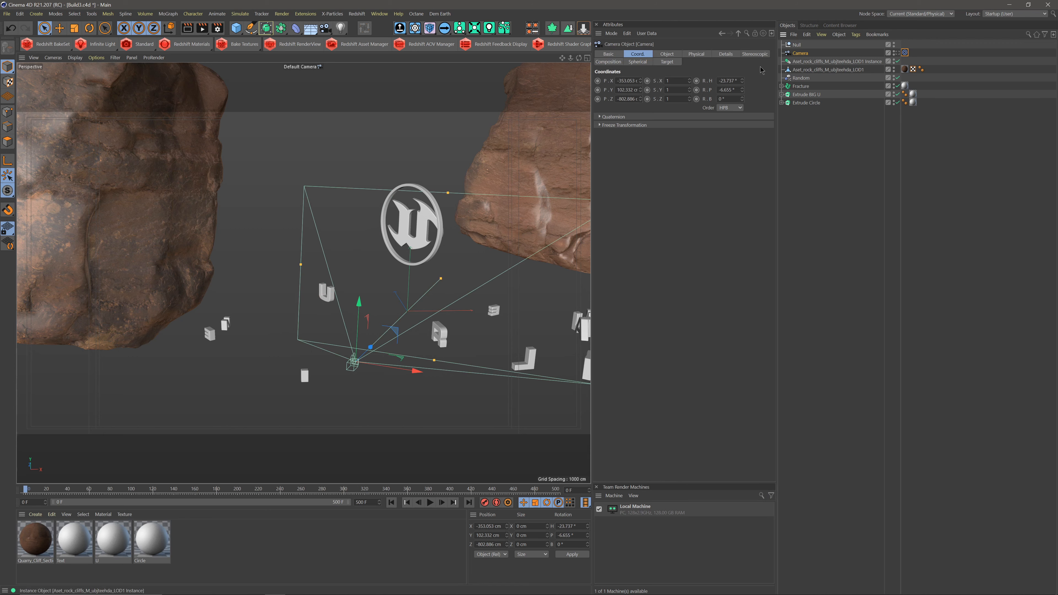
click(627, 81)
text(0)
key(Tab)
text(0)
key(Tab)
text(0)
key(Return)
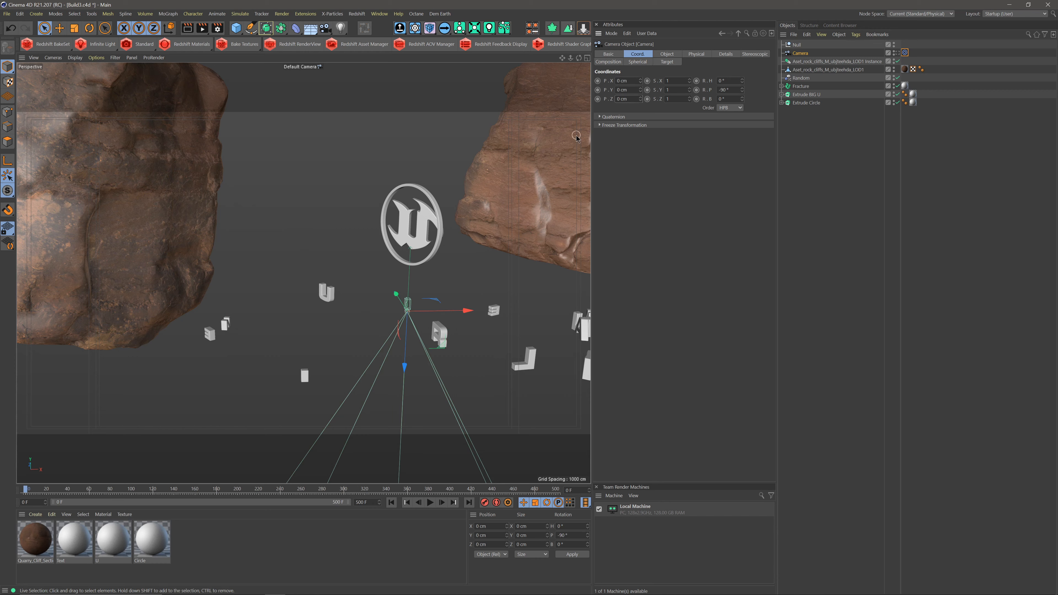
Step: Set the camera's position to X -44 cm, Y 428 cm and Z -22 cm
click(630, 80)
text(-44)
key(Return)
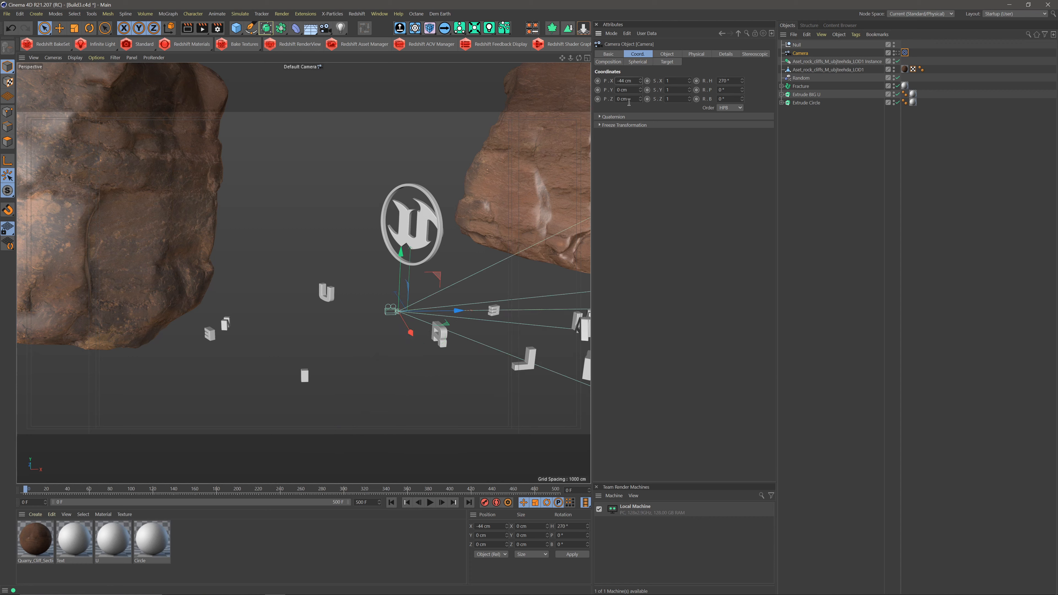
click(633, 90)
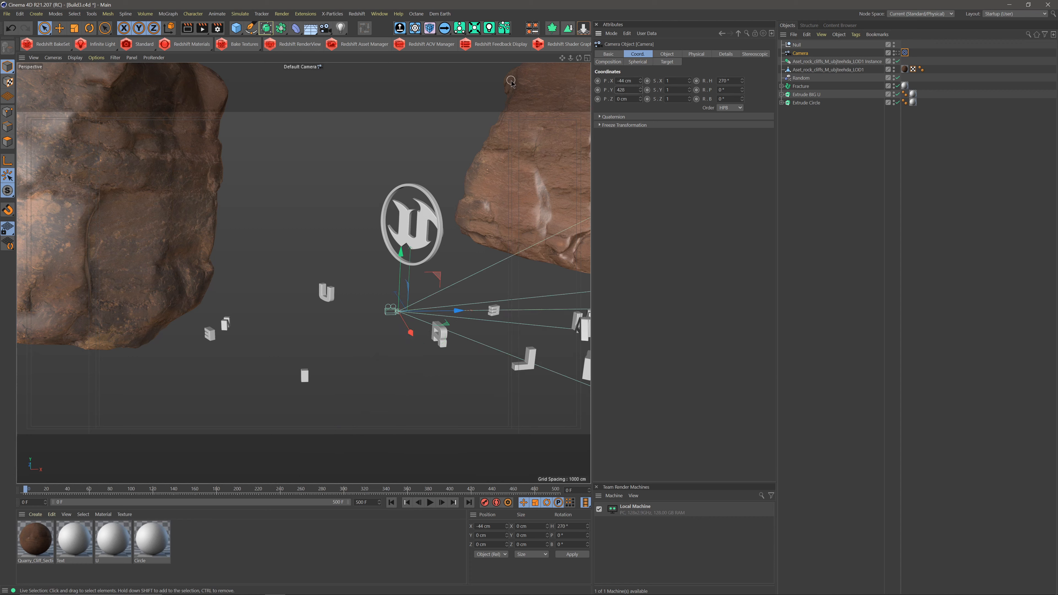
text(428)
key(Return)
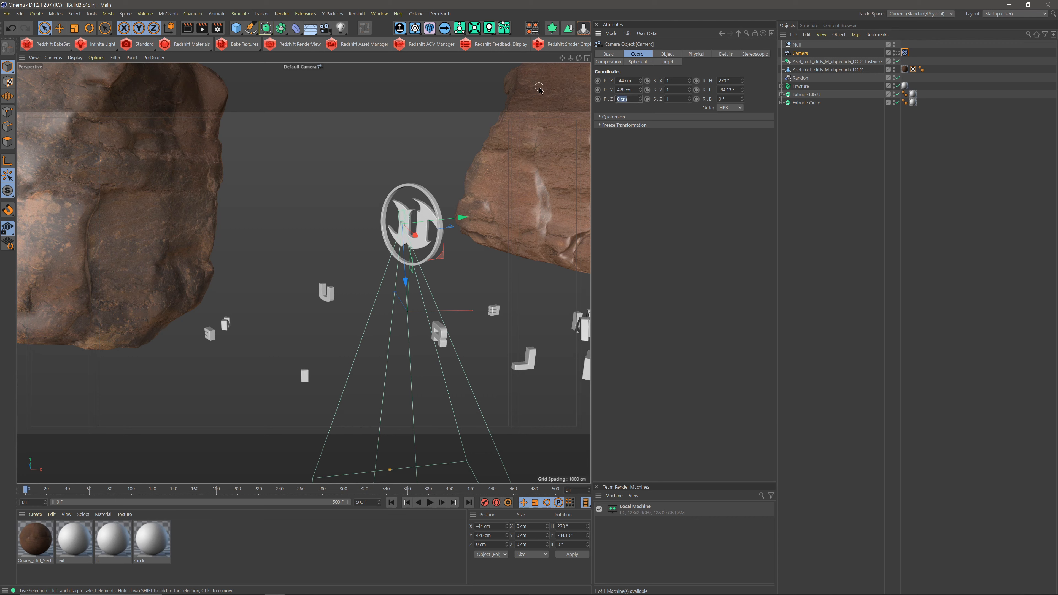
text(-22)
key(Return)
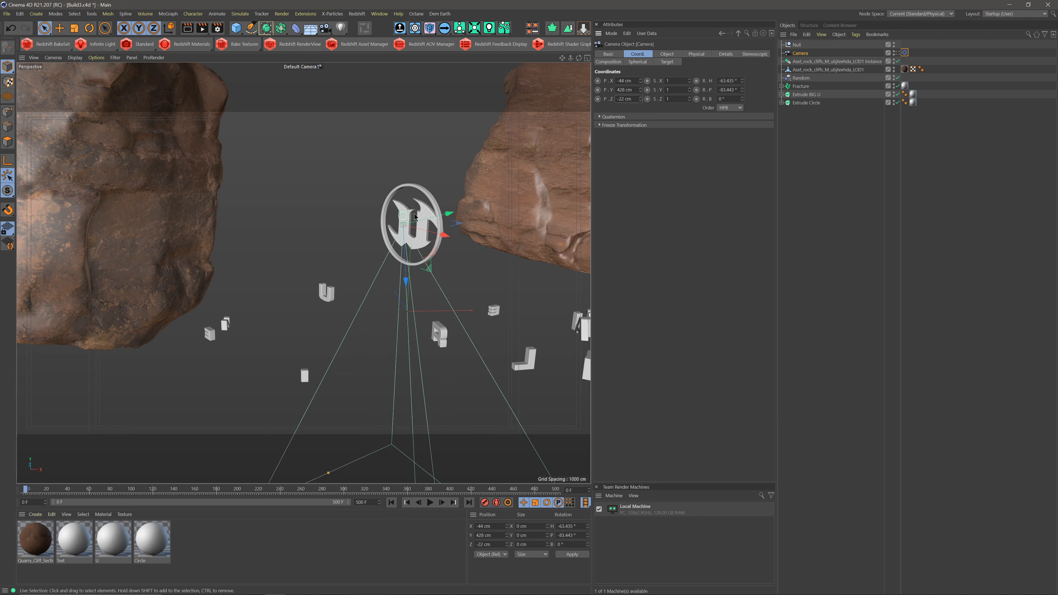
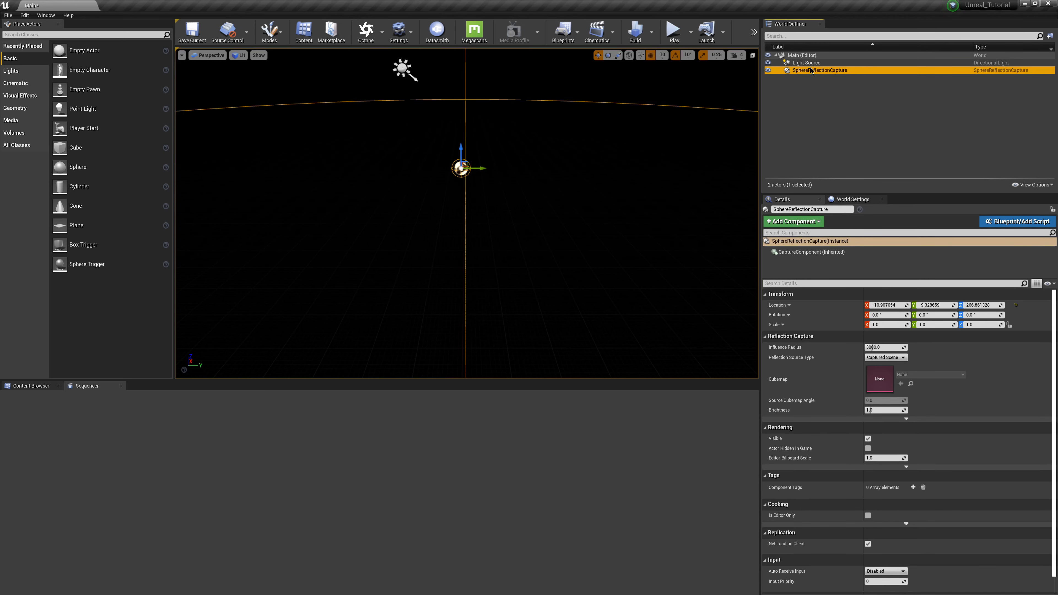
Step: In Unreal Engine, start a Datasmith import of the UnrealTutorial_UE4 C4D file from D:\Unreal NATURALISTIC\C4D
key(Up)
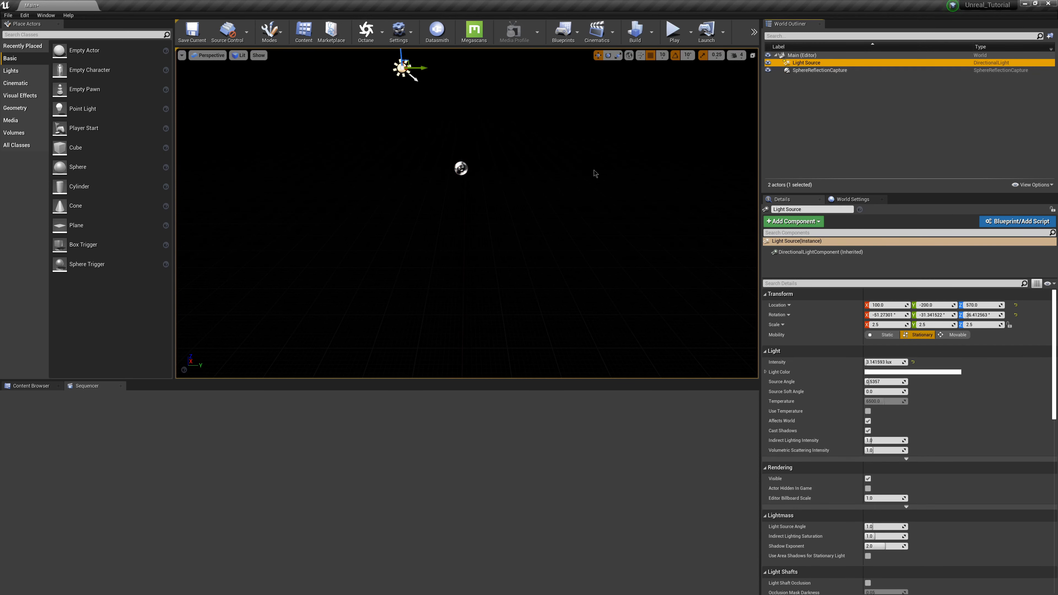
click(49, 386)
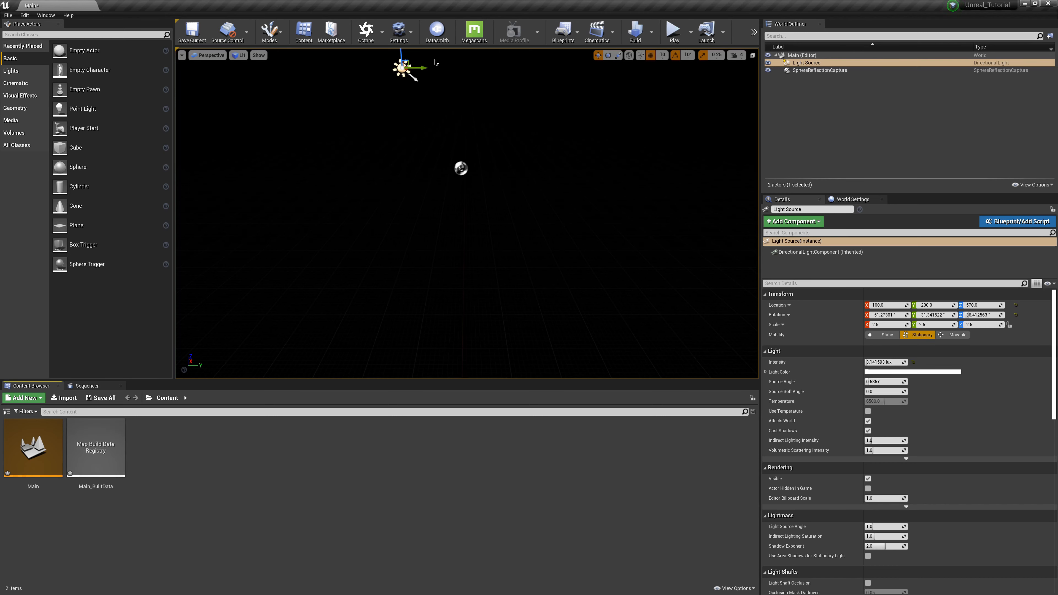
click(434, 35)
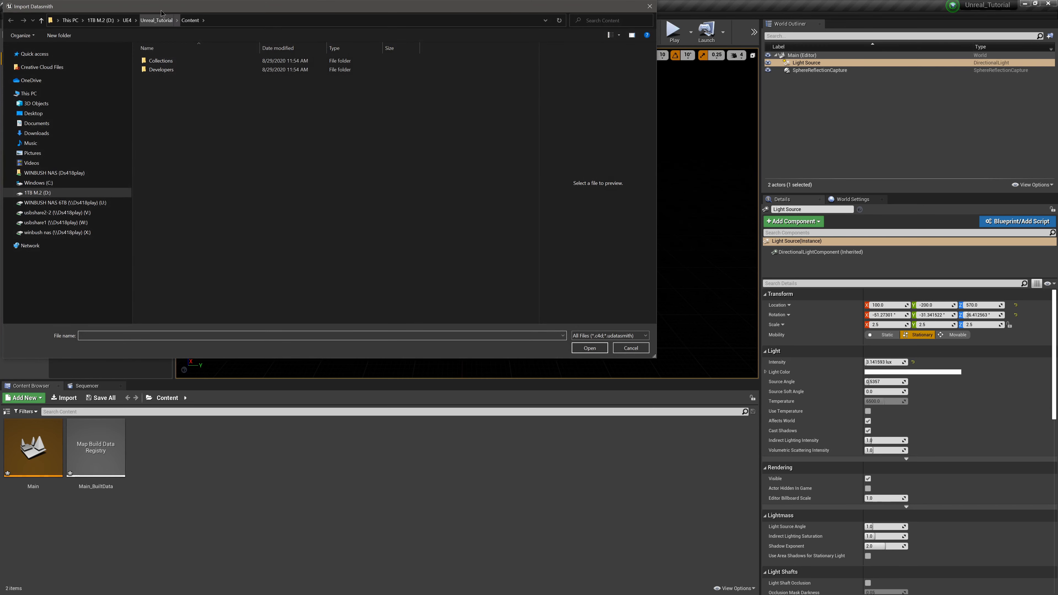
drag(216, 13, 378, 81)
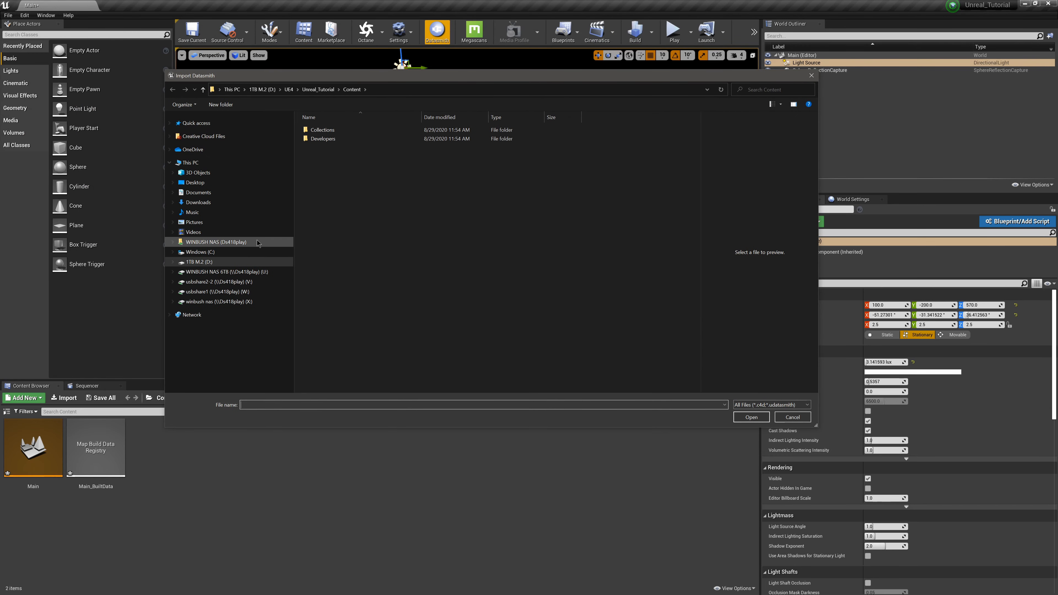
click(199, 262)
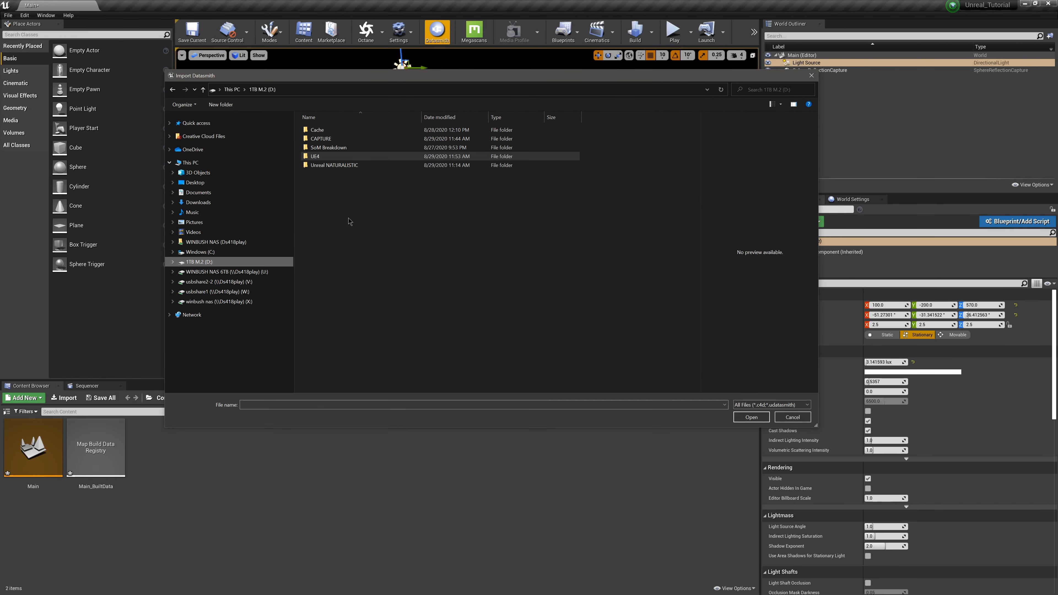
double_click(334, 165)
double_click(321, 138)
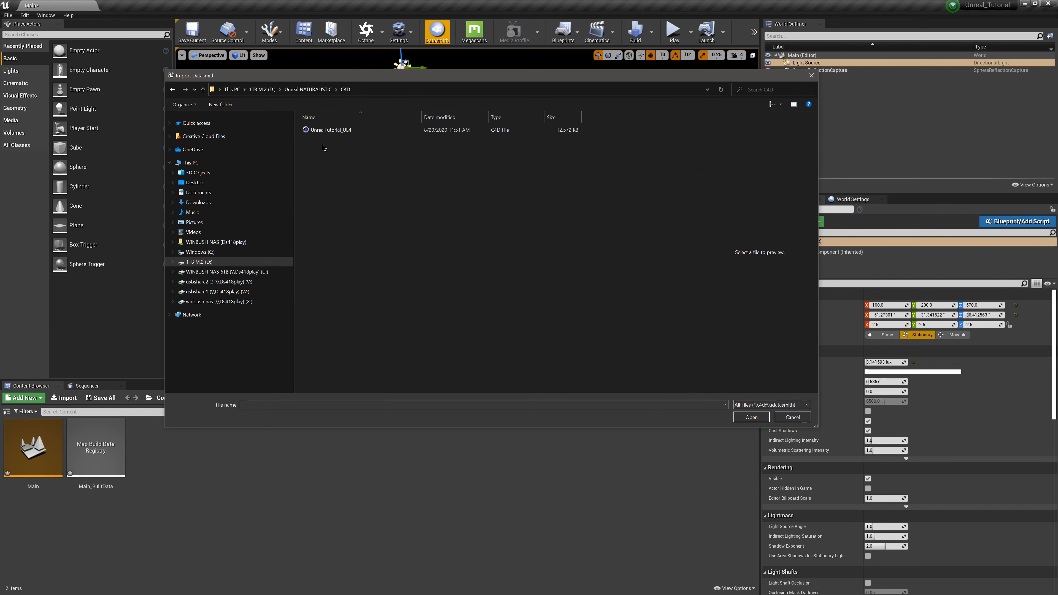
click(319, 132)
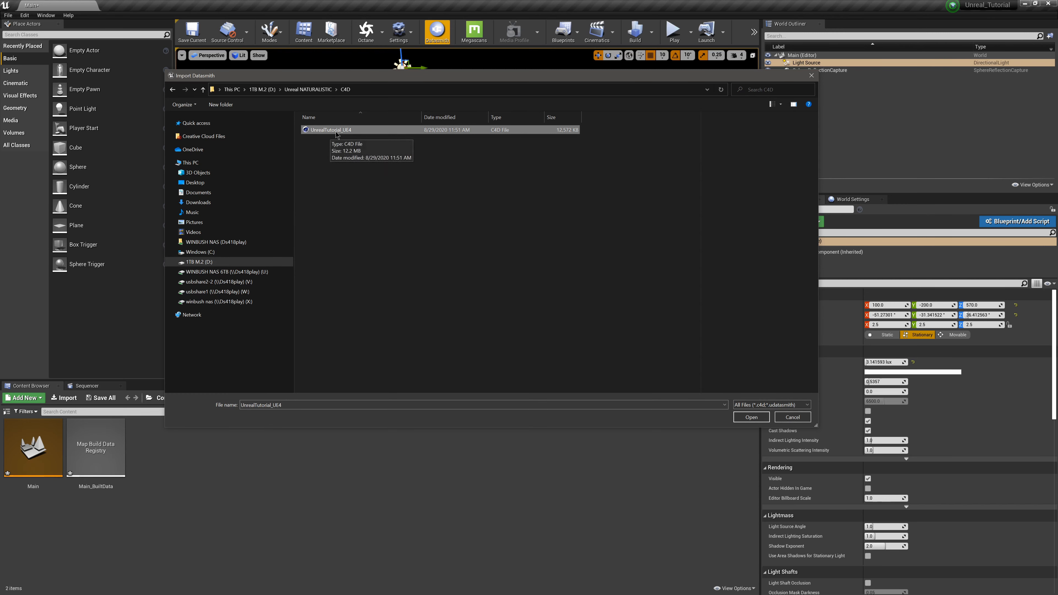
click(751, 417)
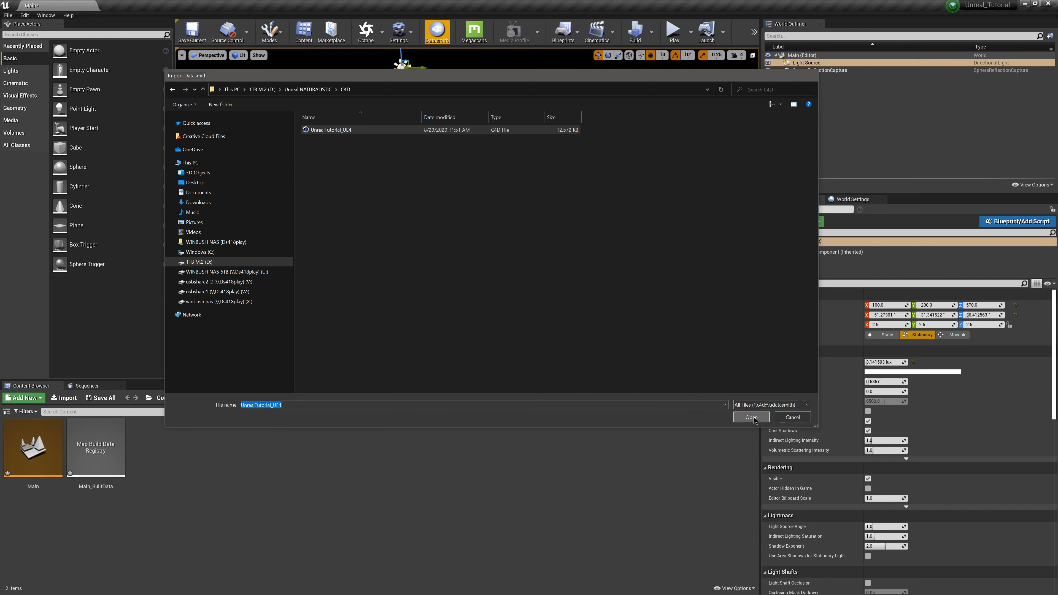
Step: Import the Datasmith scene into the Content folder with geometry, materials and textures, lights, cameras and animations included
click(470, 230)
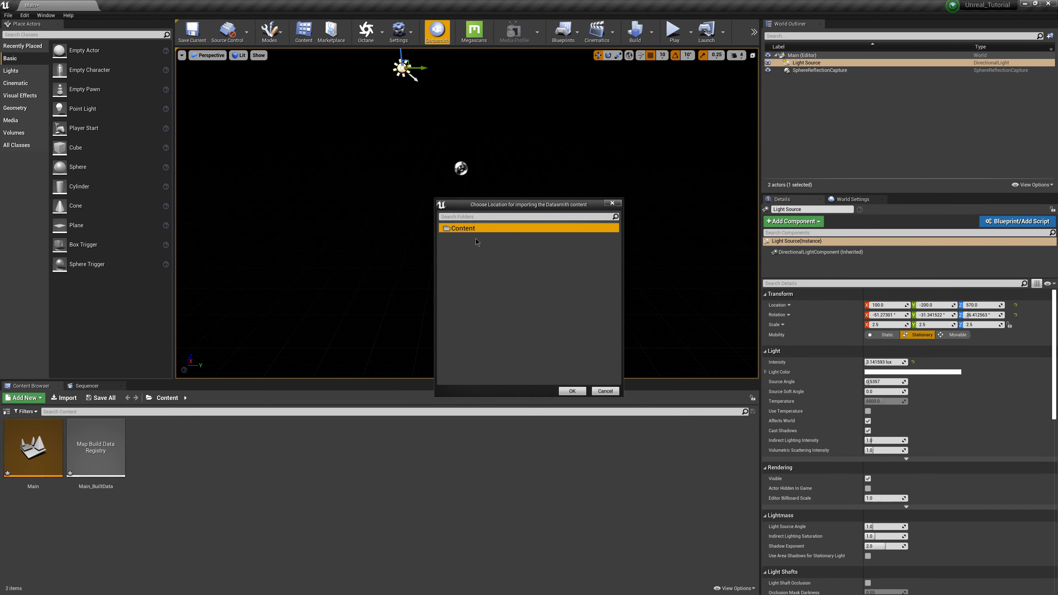
click(573, 390)
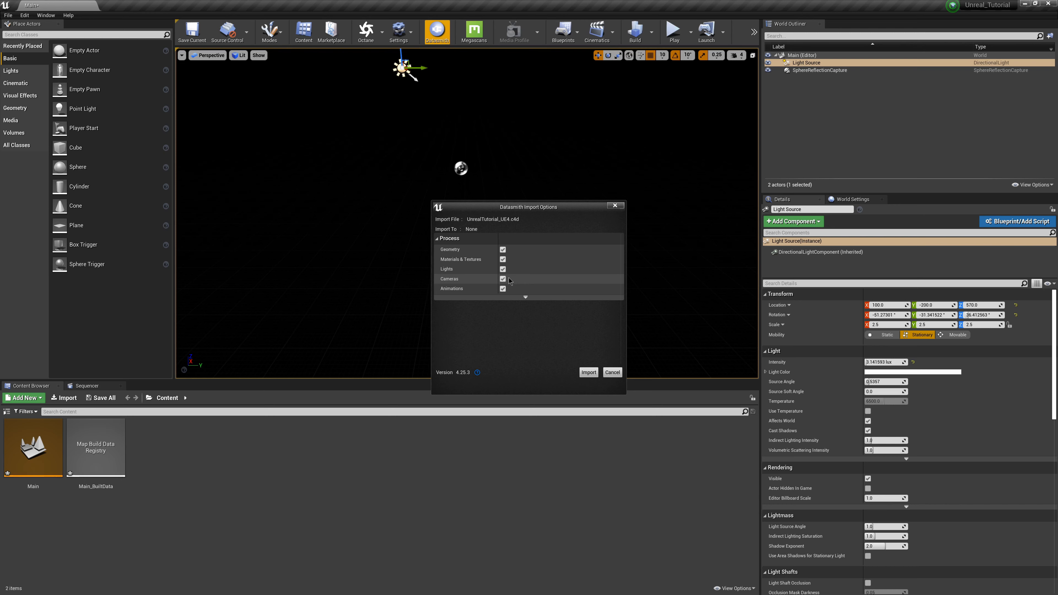
click(589, 372)
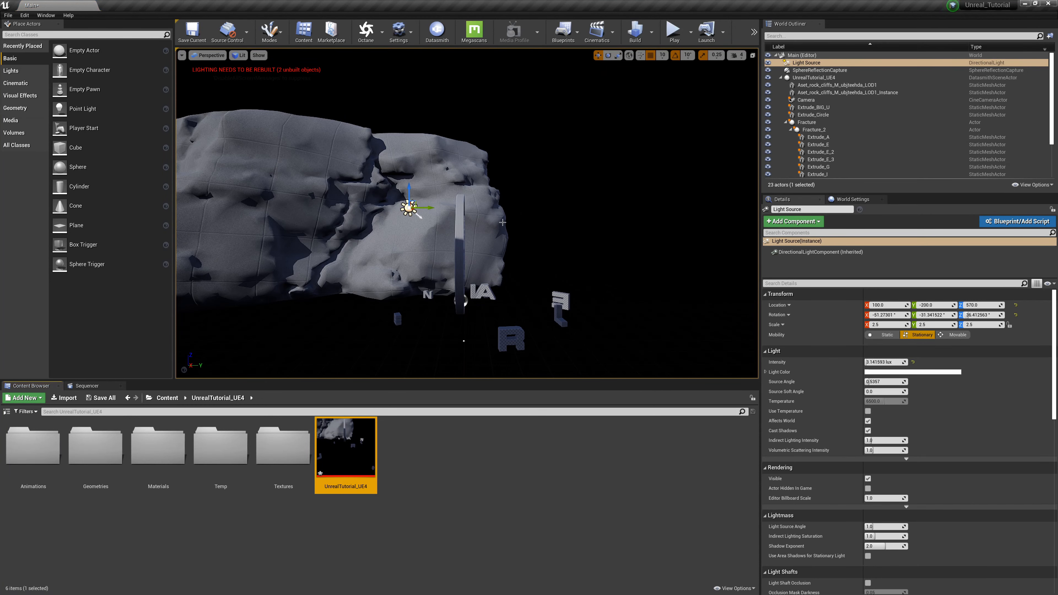
Step: Set the mobility of the Light Source directional light to Movable
alt+drag(479, 232, 470, 207)
click(470, 208)
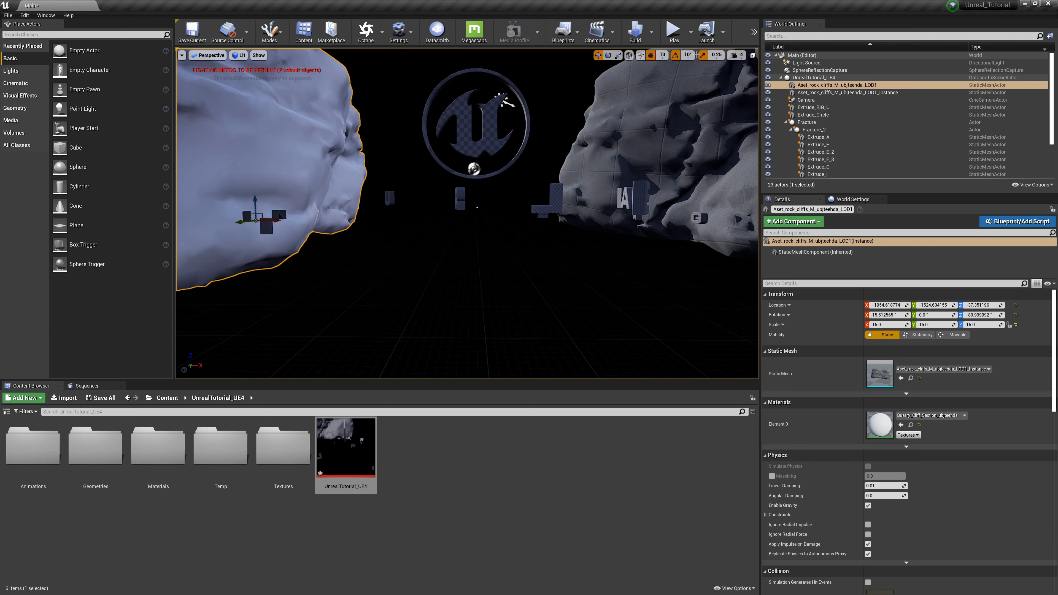
click(795, 63)
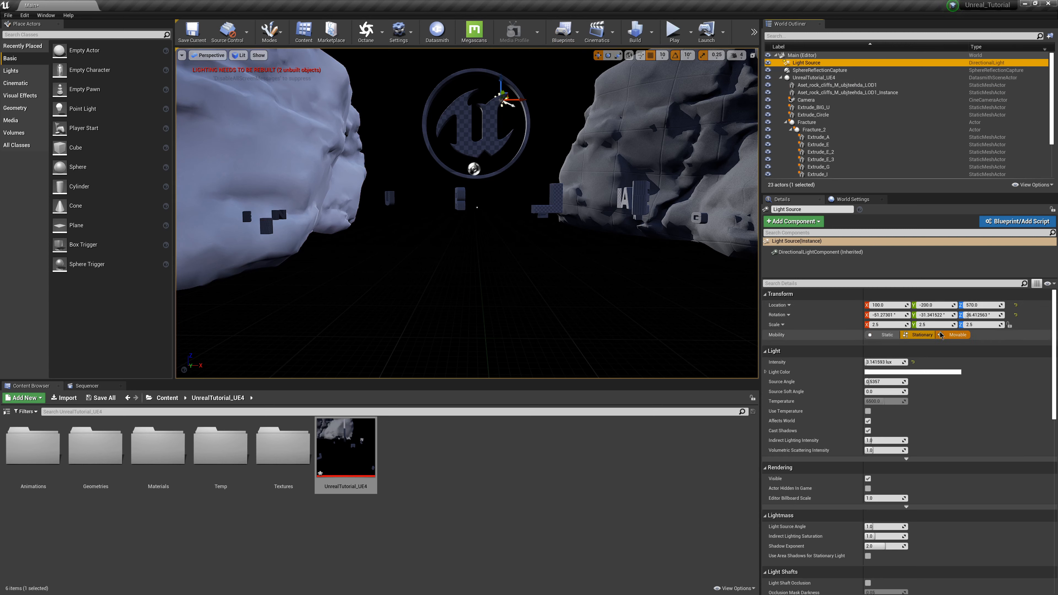
click(958, 335)
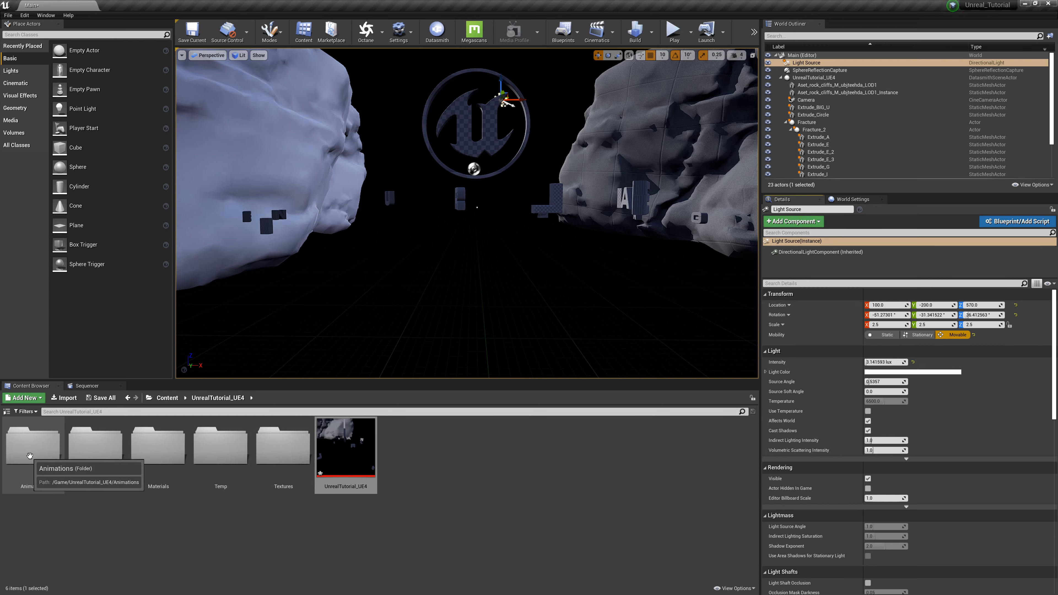
Step: Open the imported UnrealTutorial_UE4 level sequence from the Animations folder in Sequencer and scrub it to frame 21
double_click(43, 450)
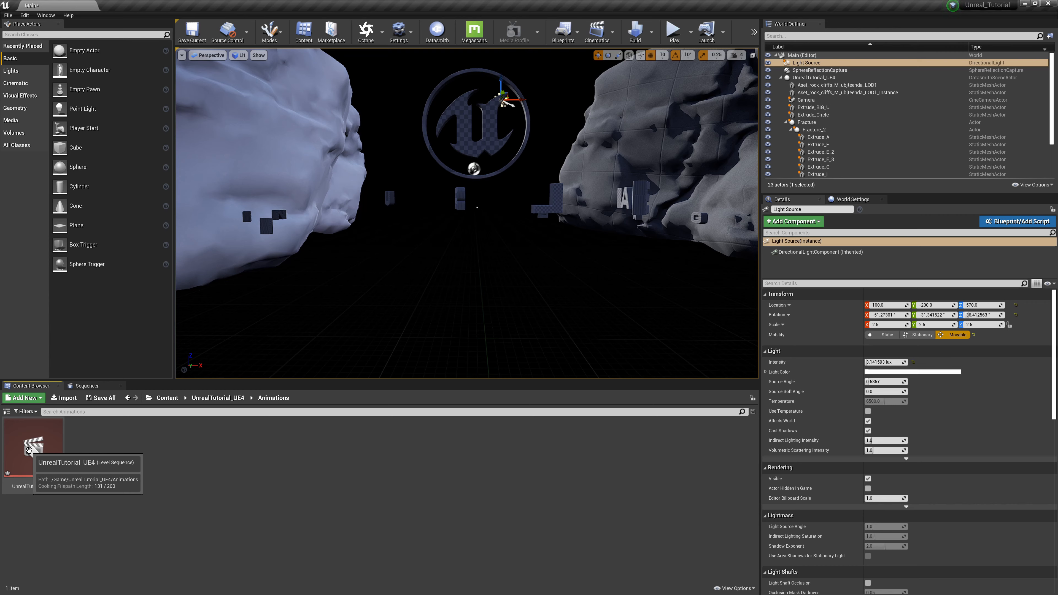
double_click(28, 451)
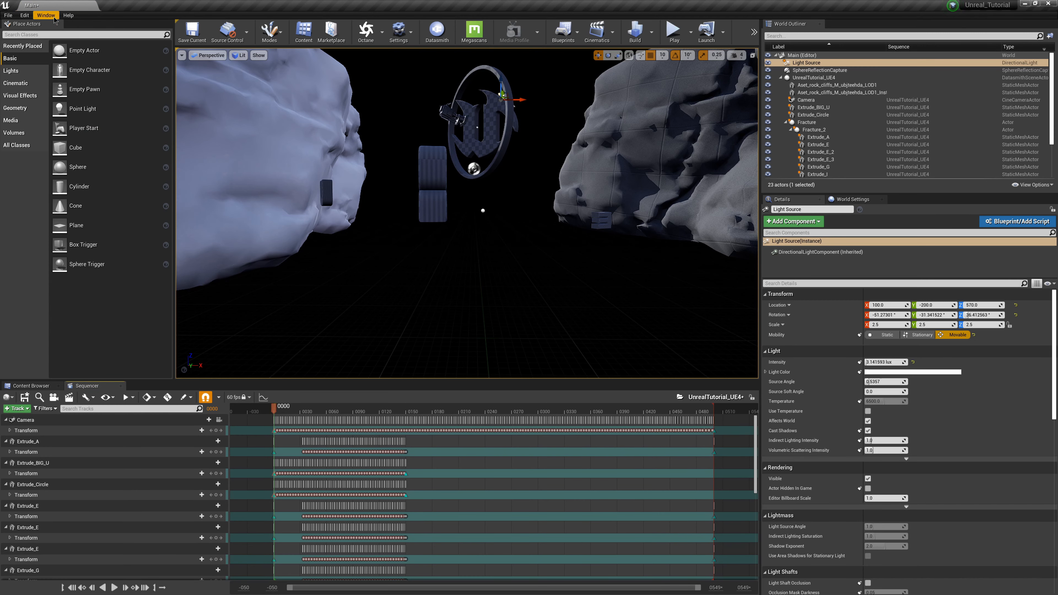
click(46, 14)
mouse_move(54, 31)
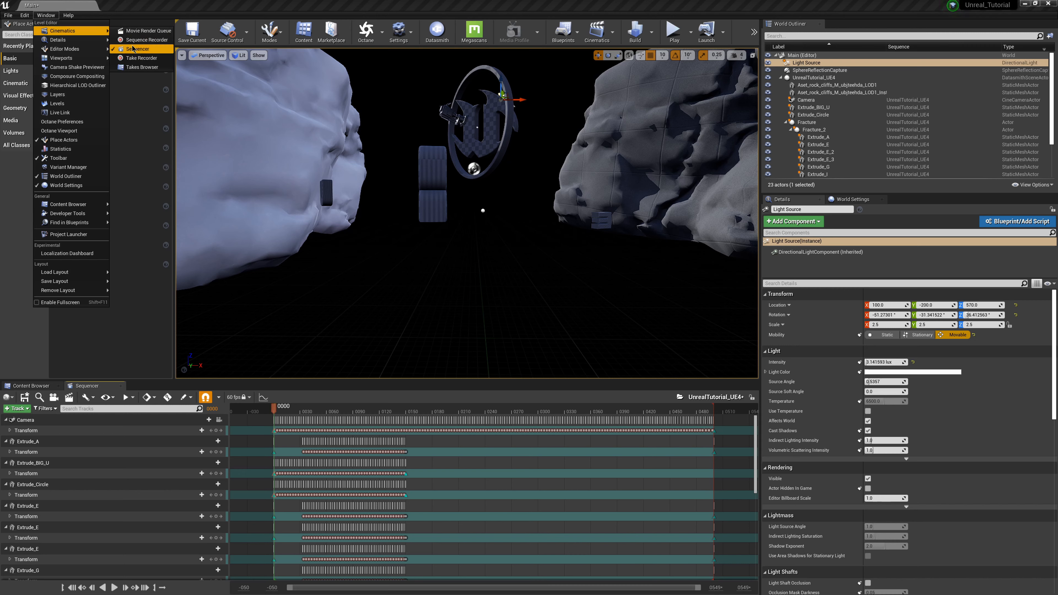
click(89, 385)
drag(301, 411, 292, 445)
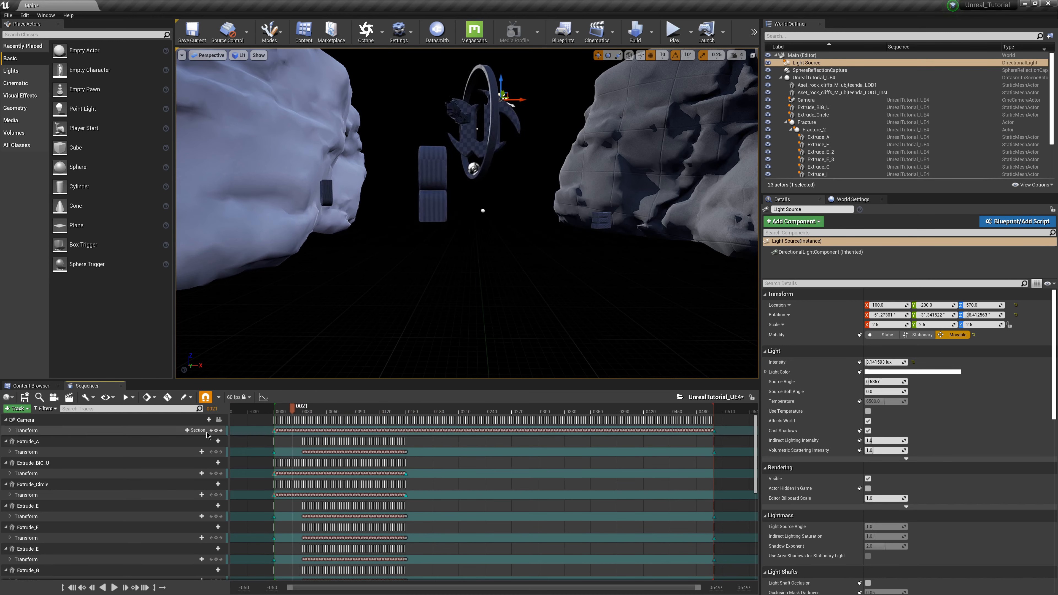
Step: Change the viewport type to Cinematic Viewport and look through the imported Camera
click(209, 56)
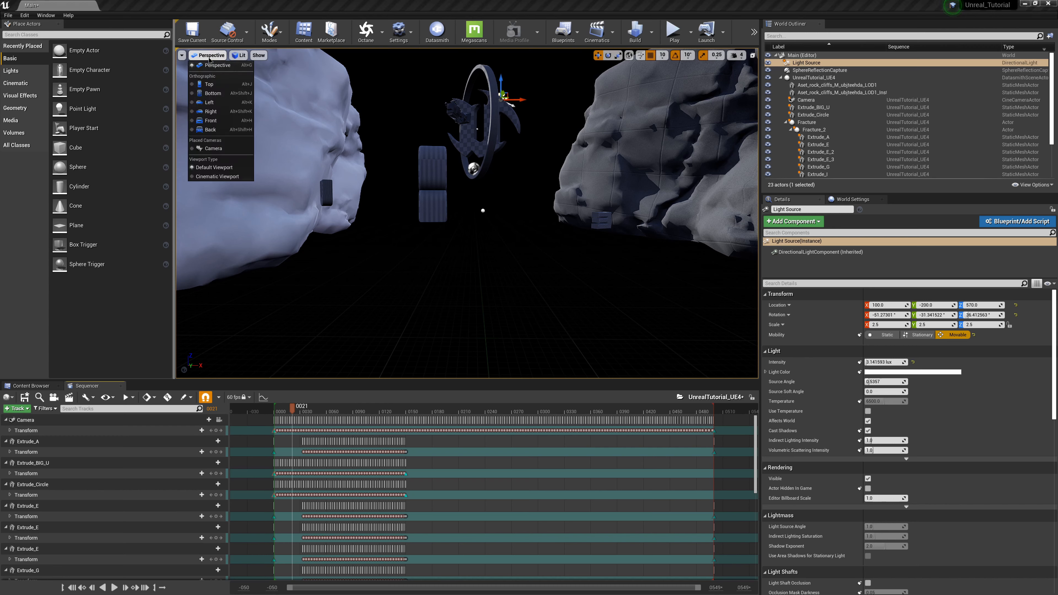
click(220, 176)
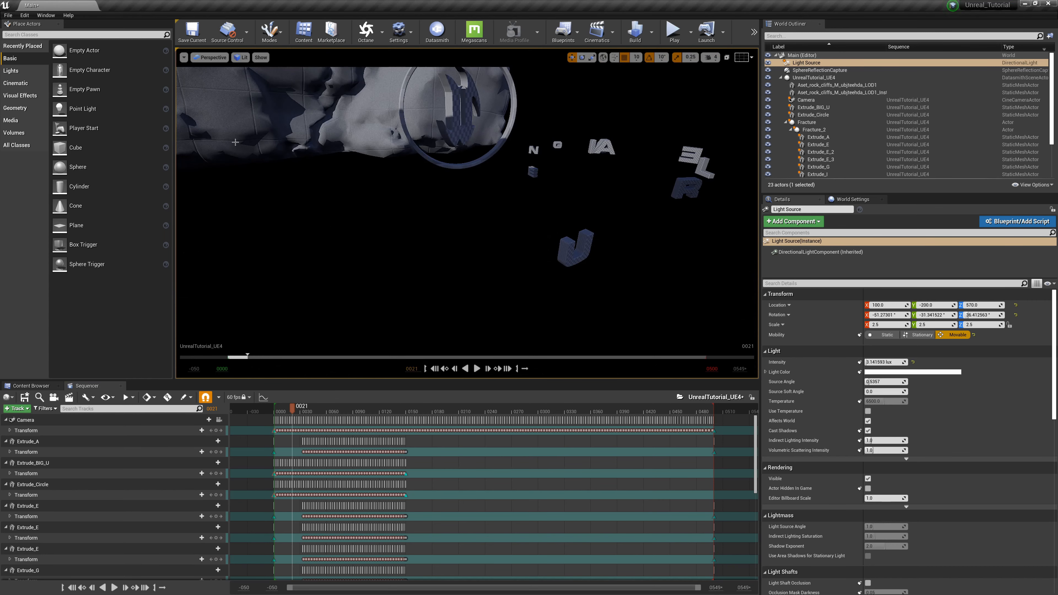
click(207, 59)
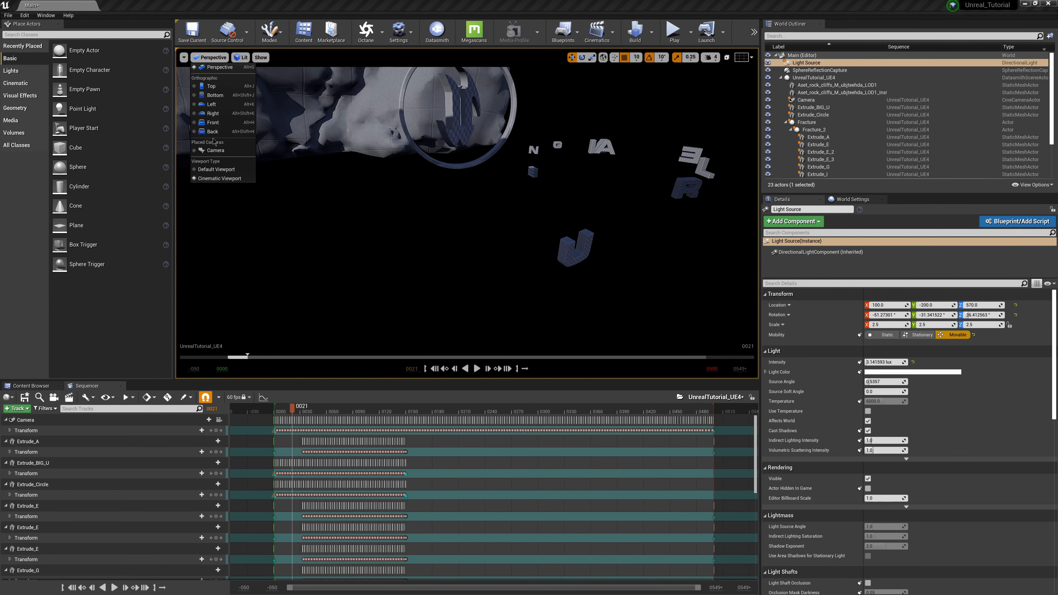
click(216, 150)
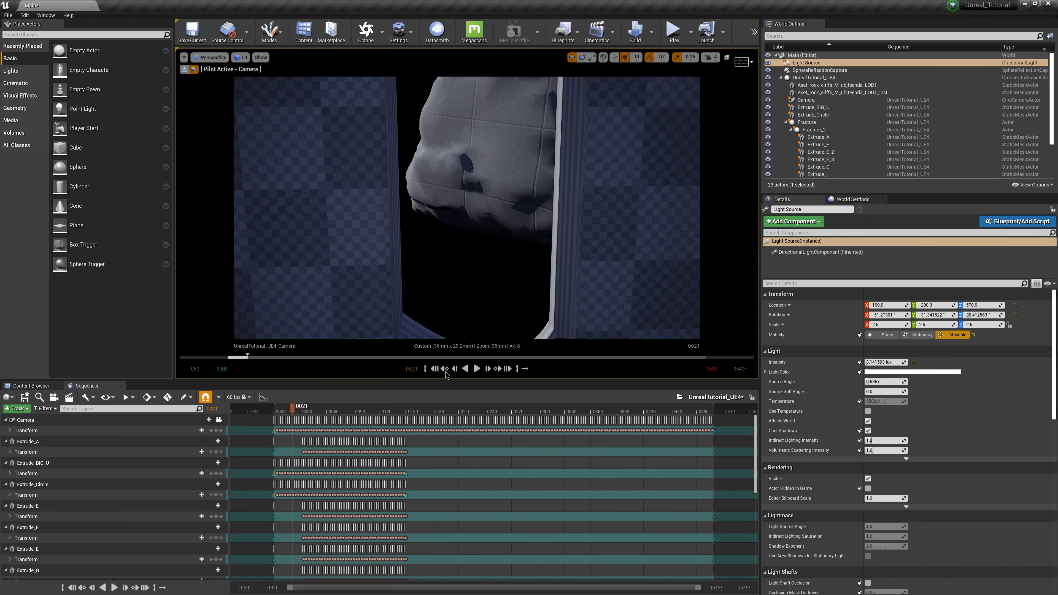
Step: Rewind the sequence to frame 0 and play the logo animation through the camera, repeating it from the start
click(436, 369)
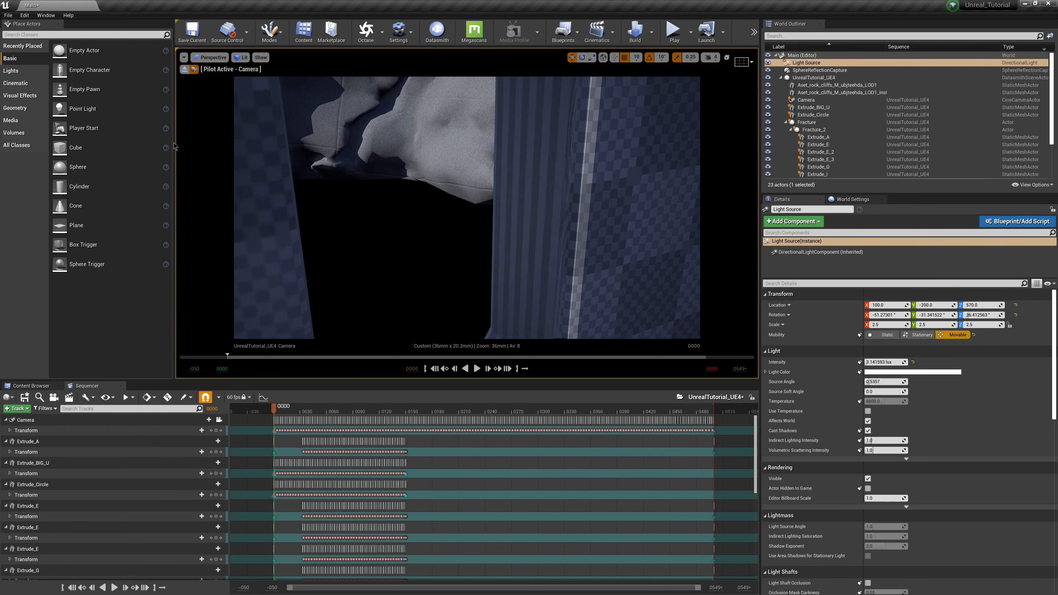
click(210, 58)
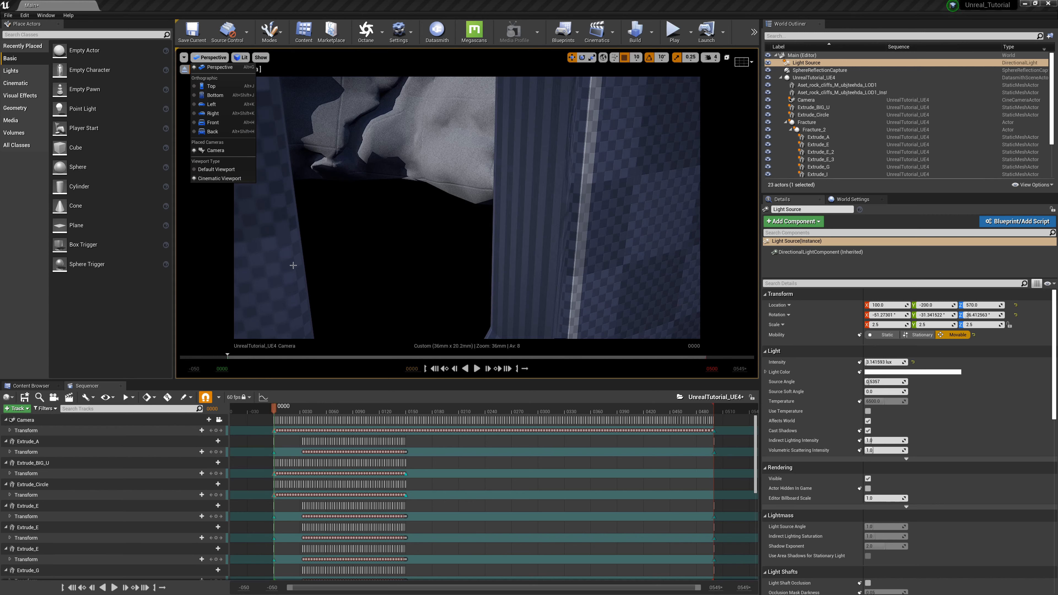
click(475, 370)
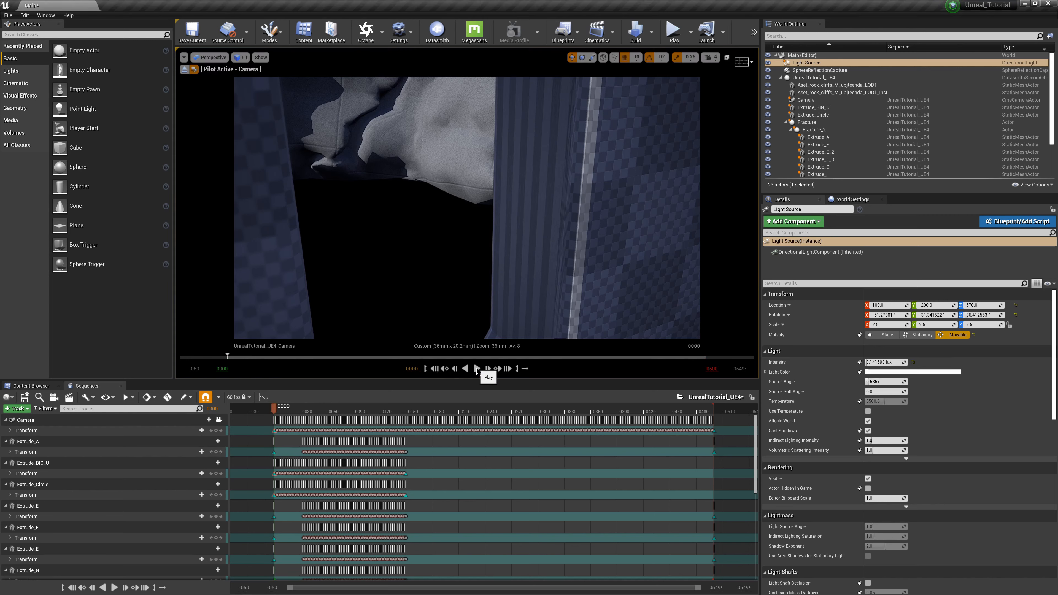
click(477, 369)
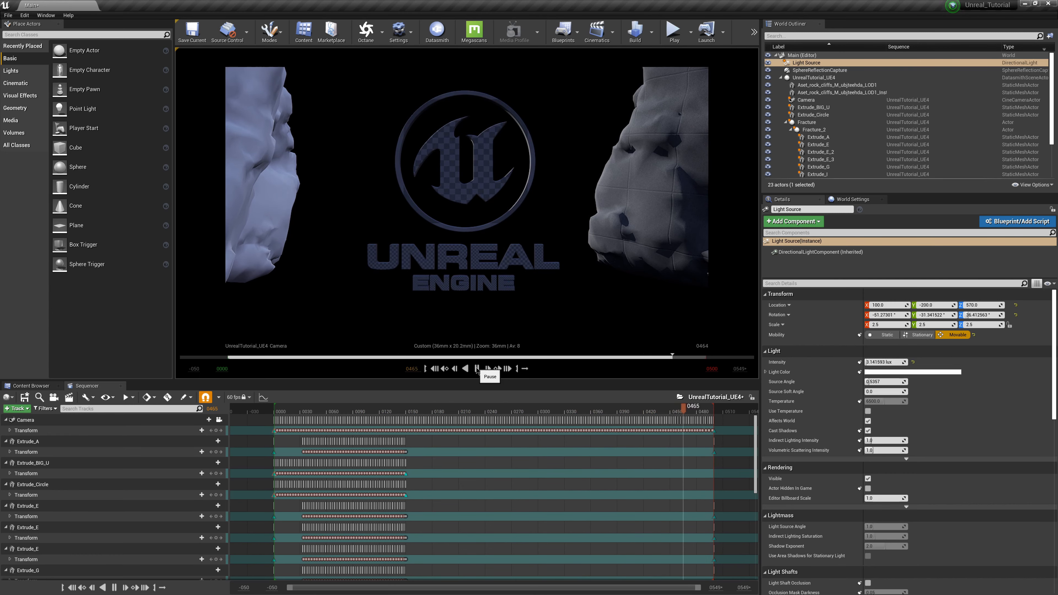
click(435, 368)
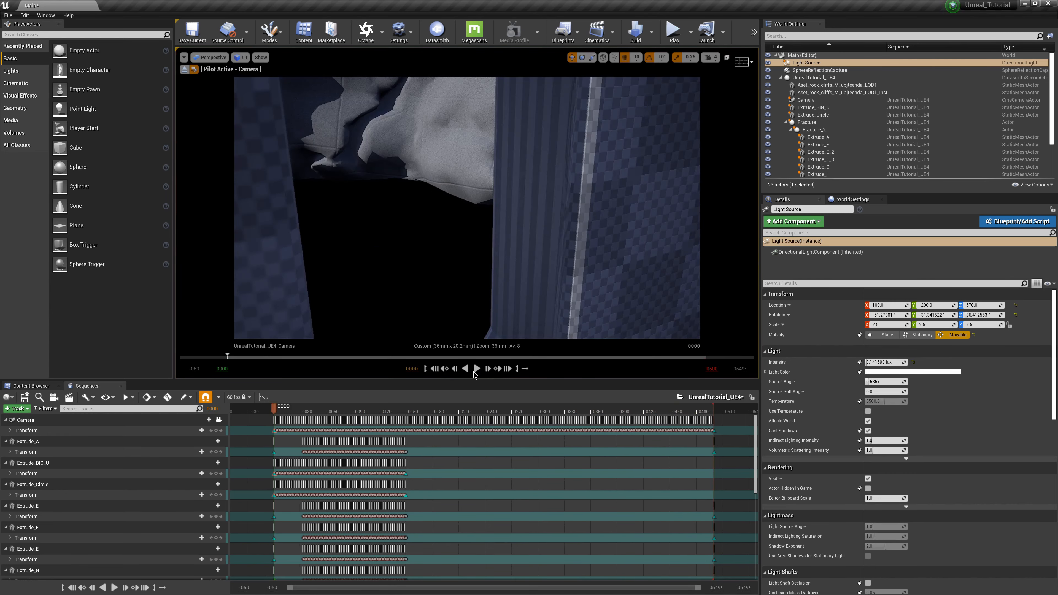
click(476, 368)
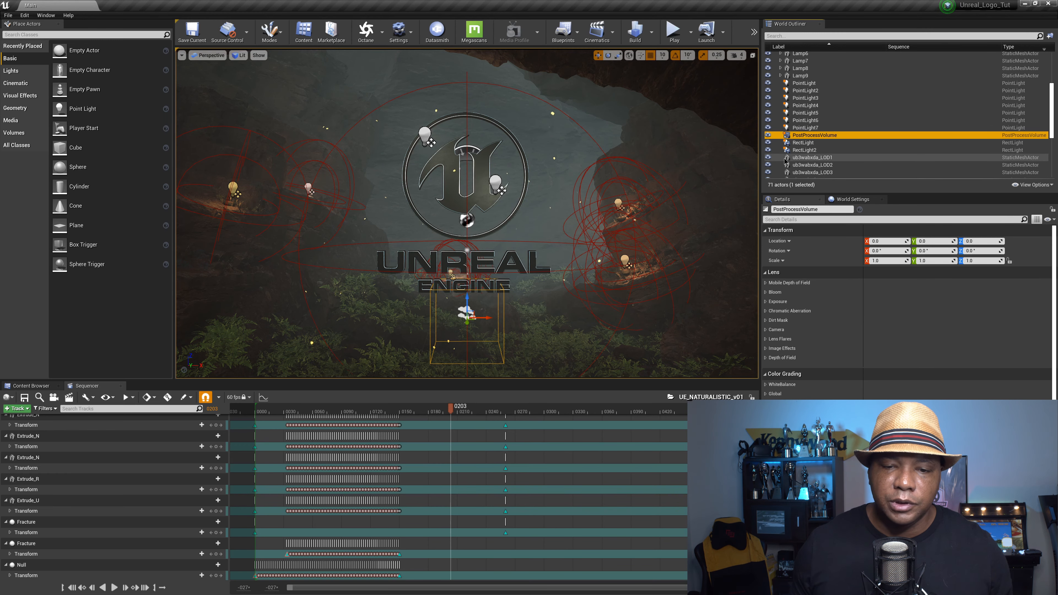
Step: In the Unreal_Logo_Tut project, hide the editor icons with game view and look through Camera_OG_2_BAKED in a Cinematic Viewport
click(624, 223)
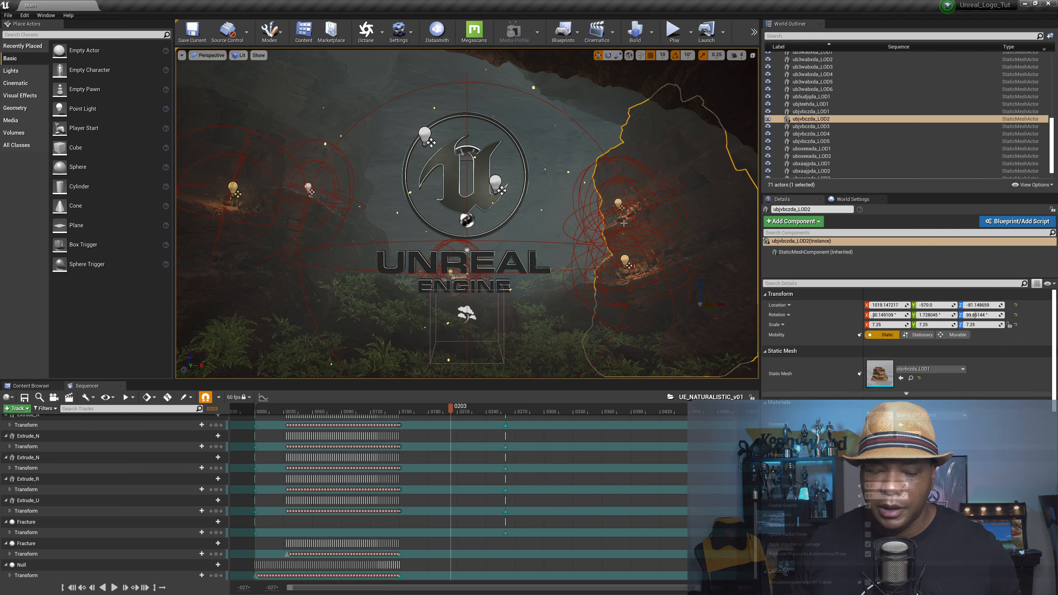
key(g)
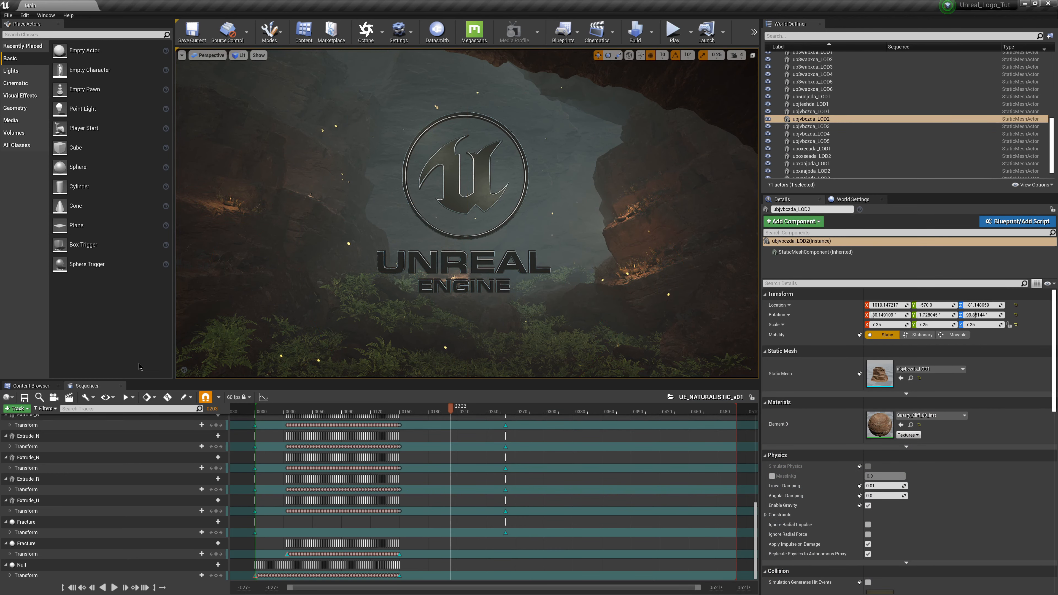
click(210, 55)
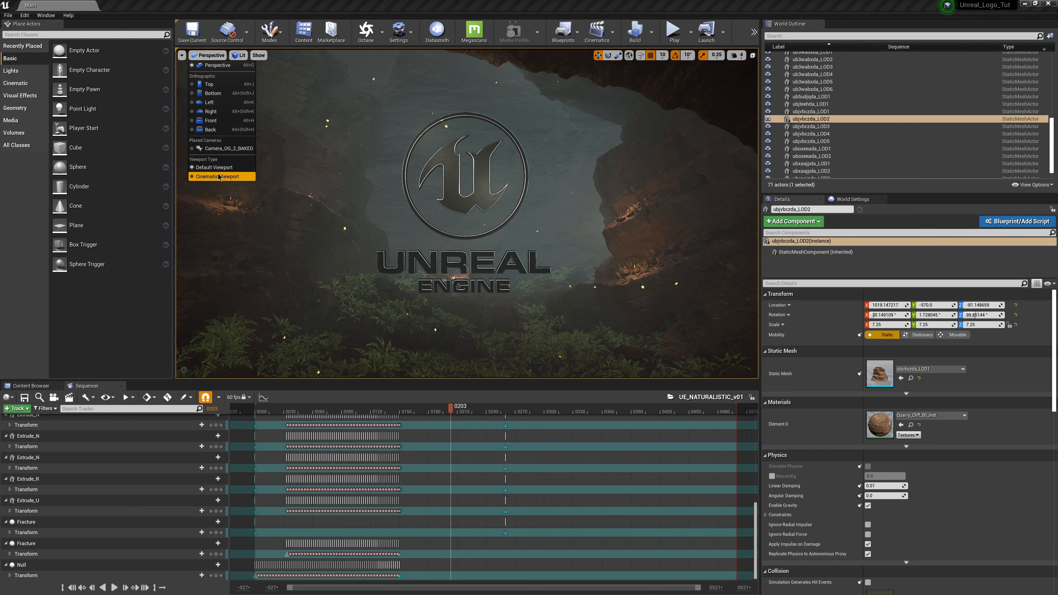
click(221, 172)
click(211, 58)
click(224, 150)
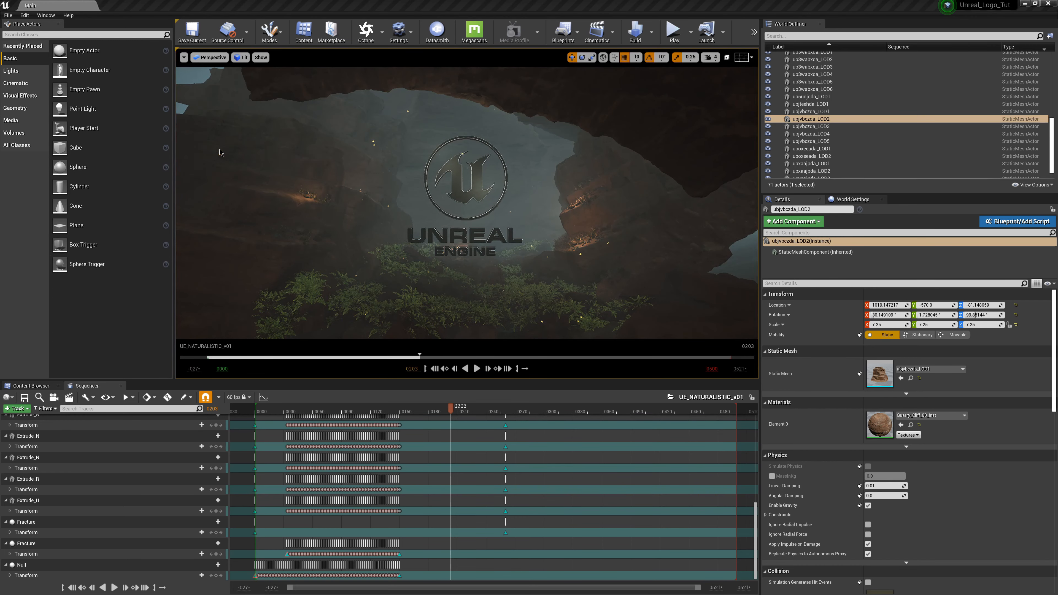
Step: Play the UE_NATURALISTIC_v01 sequence from its first frame
click(435, 372)
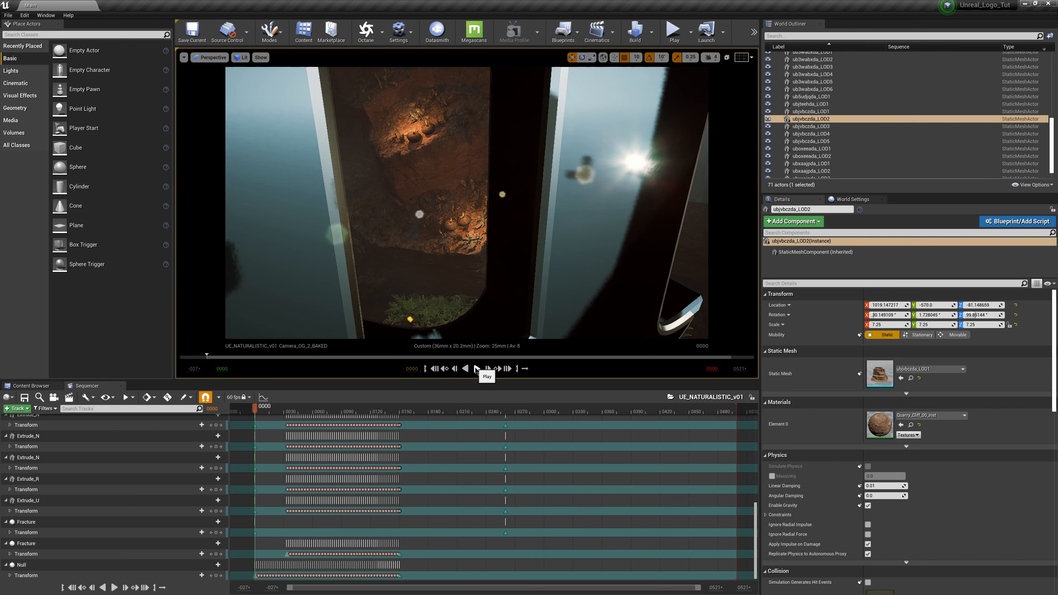
click(476, 370)
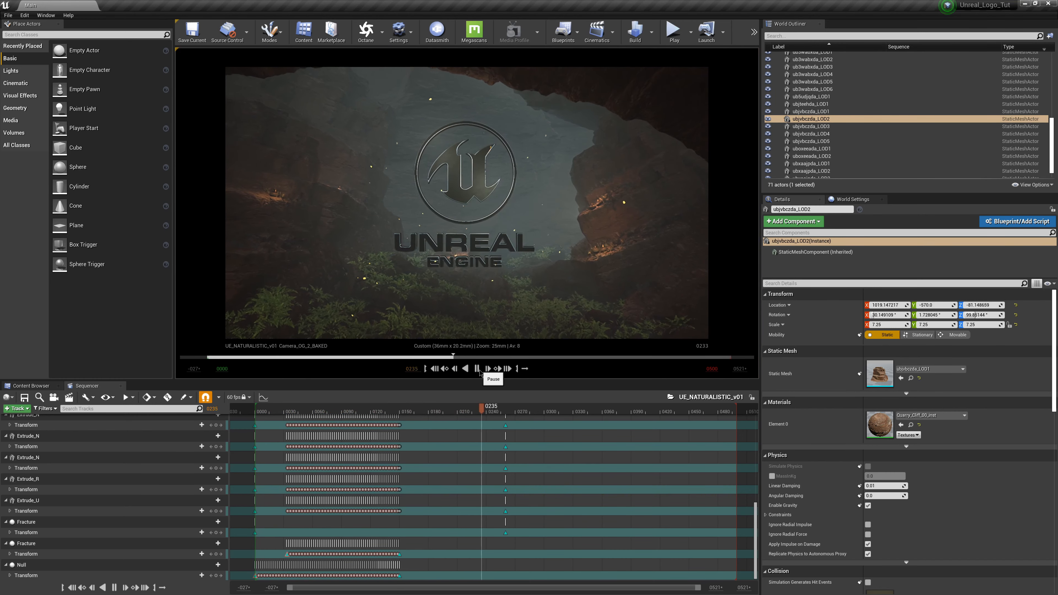
Step: Pause the sequence and switch the viewport from the camera to the free perspective view
click(478, 370)
click(210, 57)
click(208, 74)
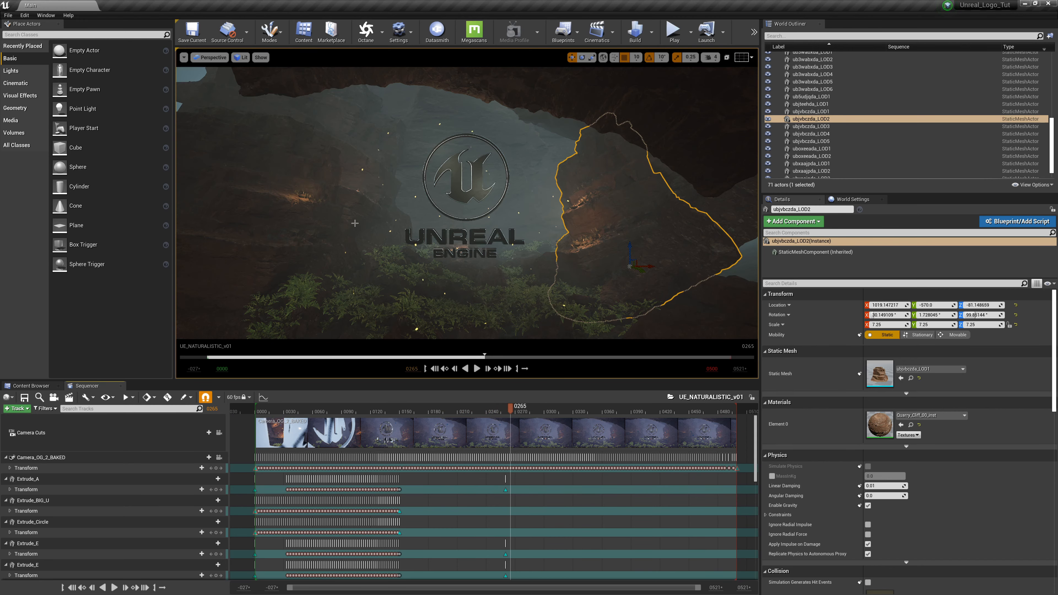
Step: Switch to Foliage editing mode at the cave floor and enlarge the palette to show all foliage types
alt+drag(347, 230, 465, 251)
scroll(348, 235, up, 3)
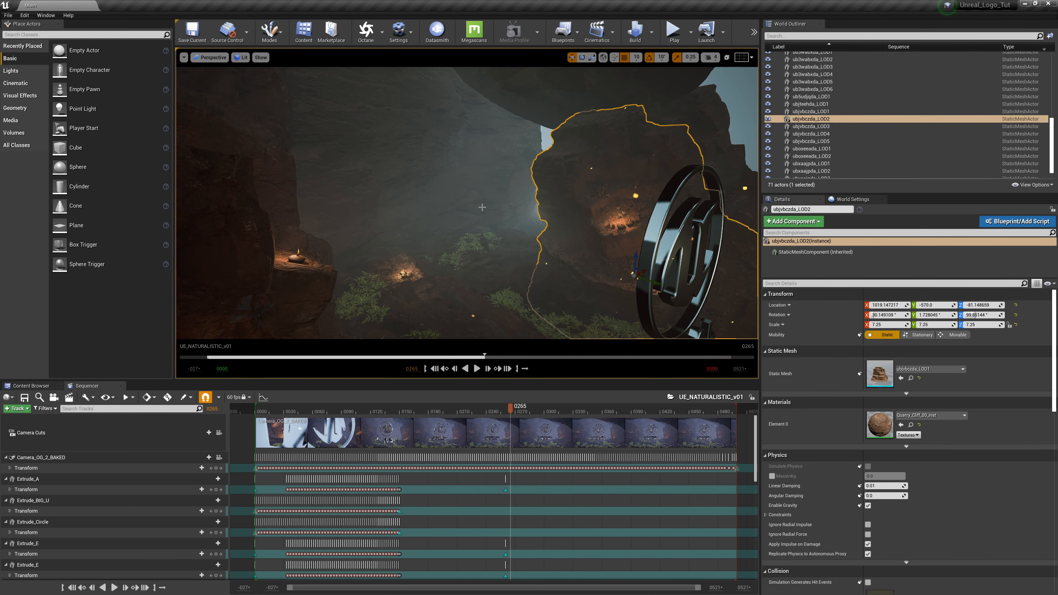
scroll(482, 208, up, 3)
right_drag(472, 253, 401, 332)
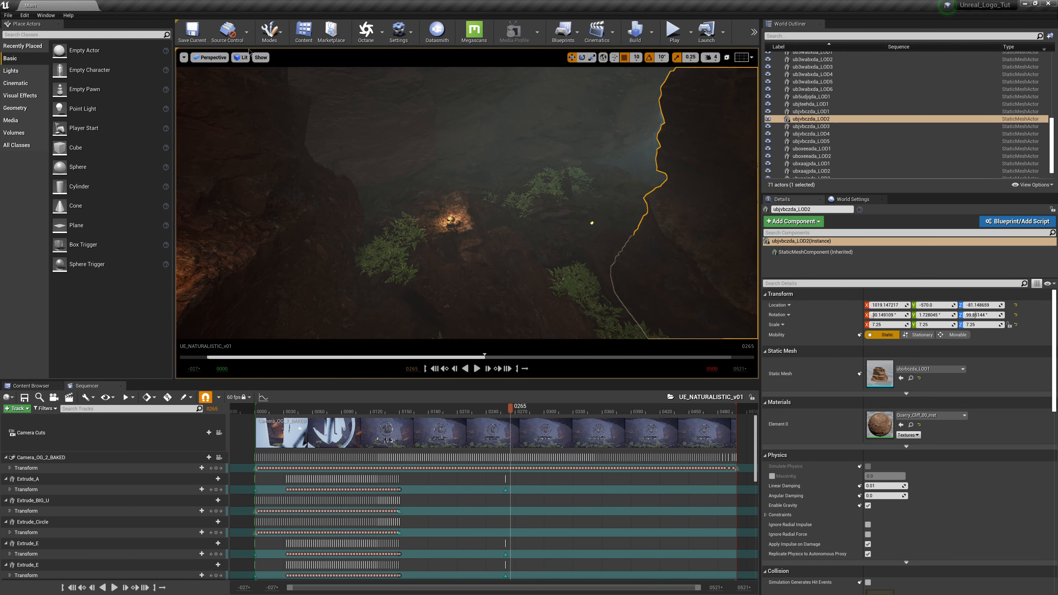
click(279, 36)
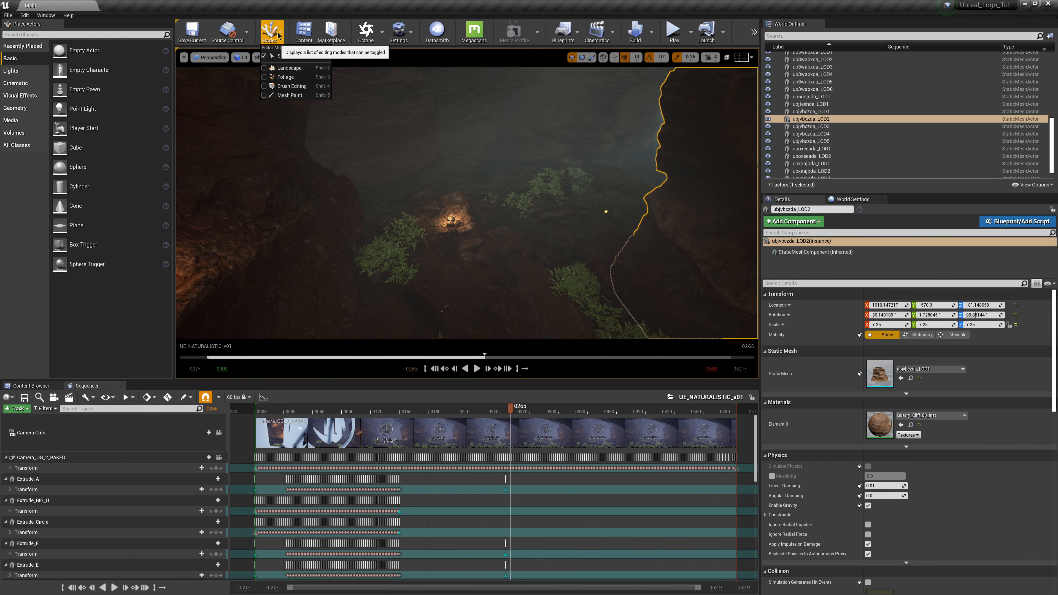
click(287, 77)
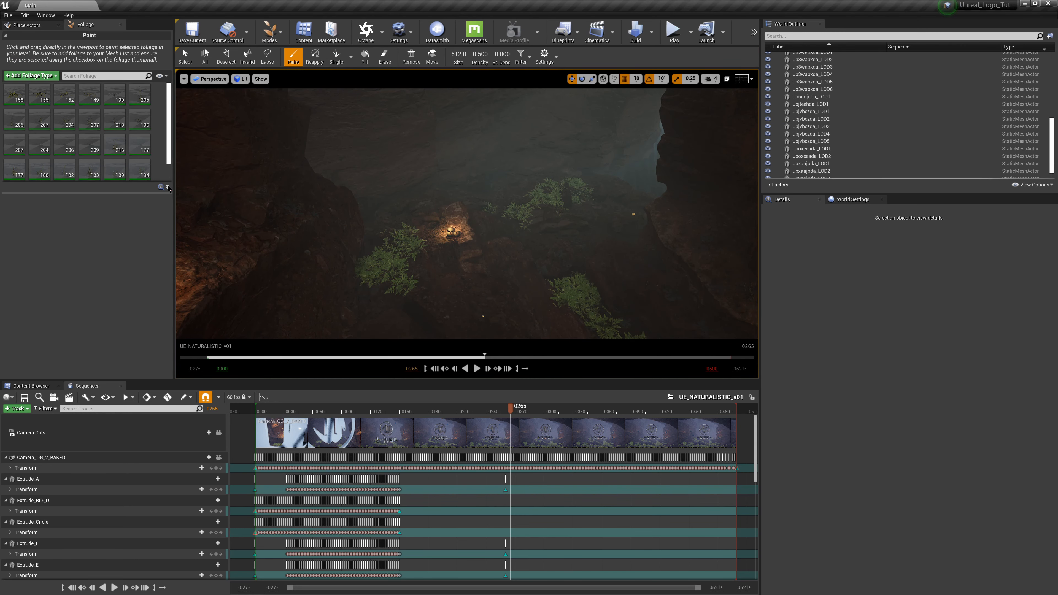
drag(145, 193, 145, 257)
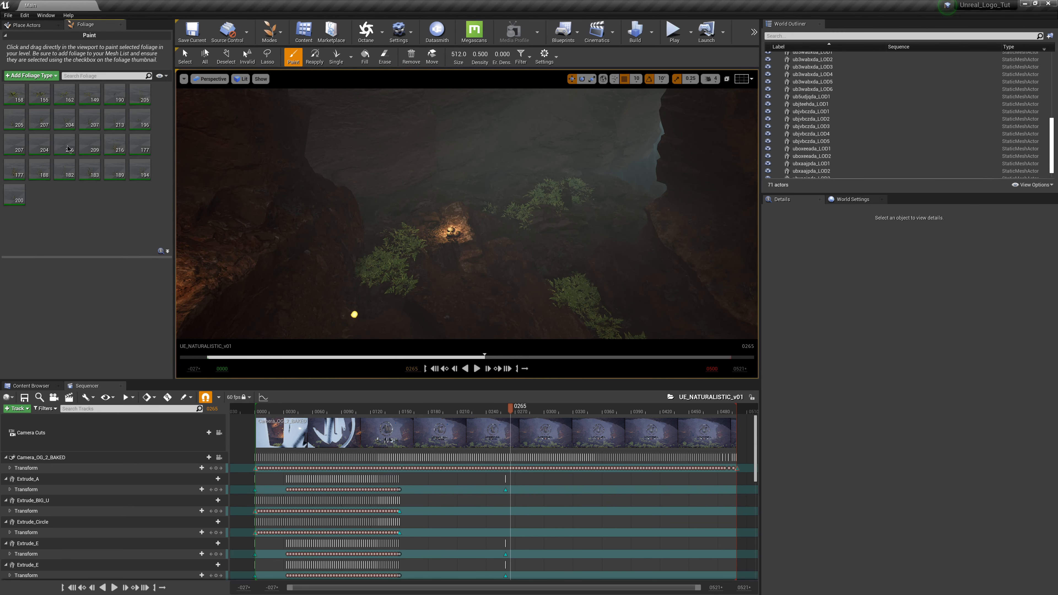
Step: Activate the first four foliage types and paint them around the glowing lamps with a brush size of 99.58
click(21, 103)
shift+click(93, 99)
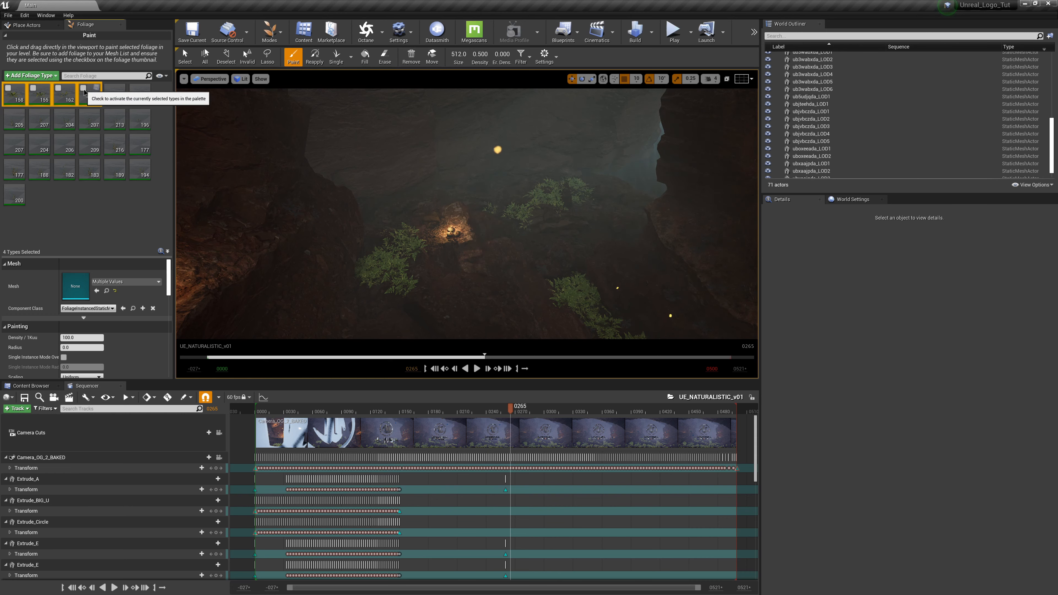
click(83, 90)
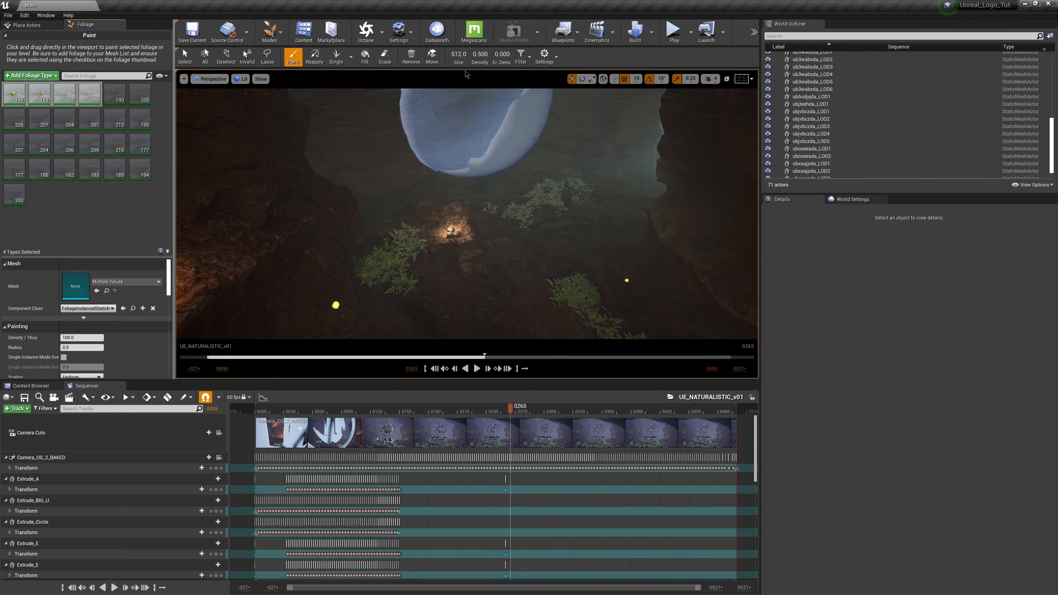
drag(458, 54, 425, 54)
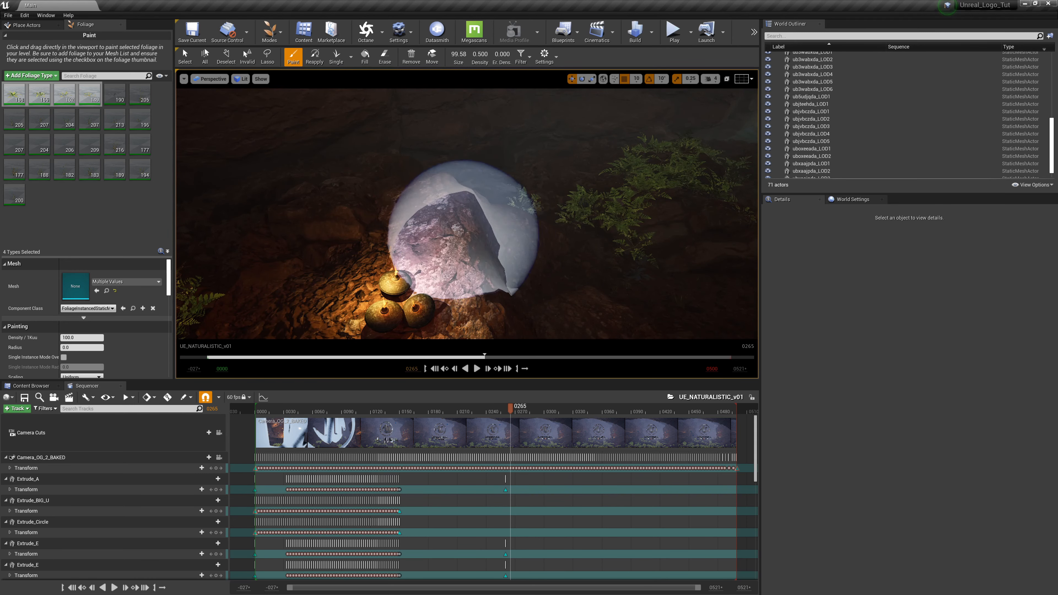
mouse_move(428, 236)
mouse_down()
mouse_move(596, 260)
mouse_move(650, 212)
mouse_move(449, 185)
mouse_move(343, 239)
mouse_move(313, 246)
mouse_move(308, 229)
mouse_move(570, 255)
mouse_move(539, 296)
mouse_move(537, 267)
mouse_move(522, 262)
mouse_up()
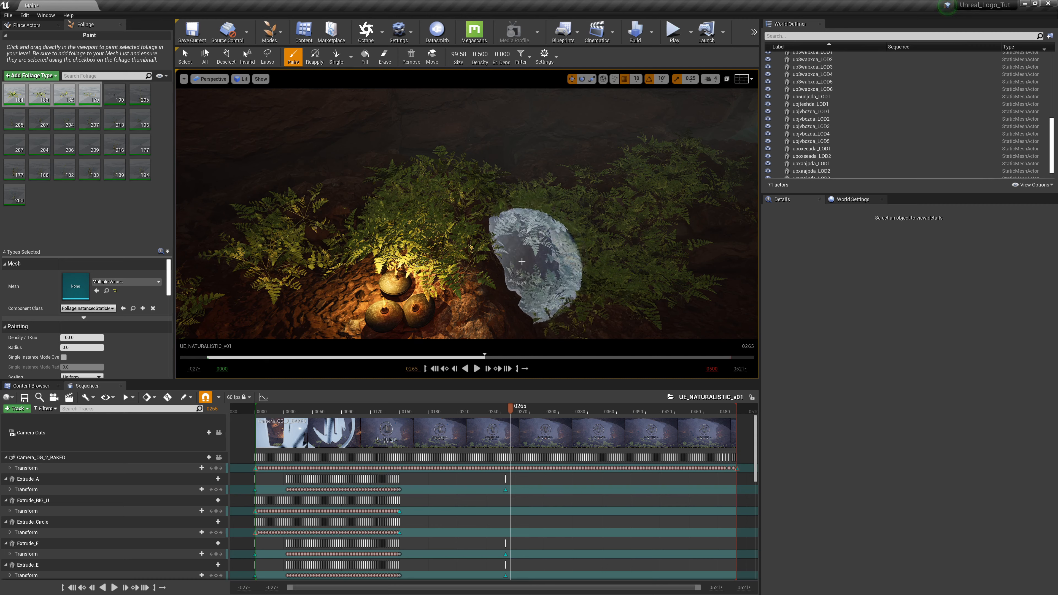
Step: Switch to Quixel Bridge and browse its 3D Plants category
key(super)
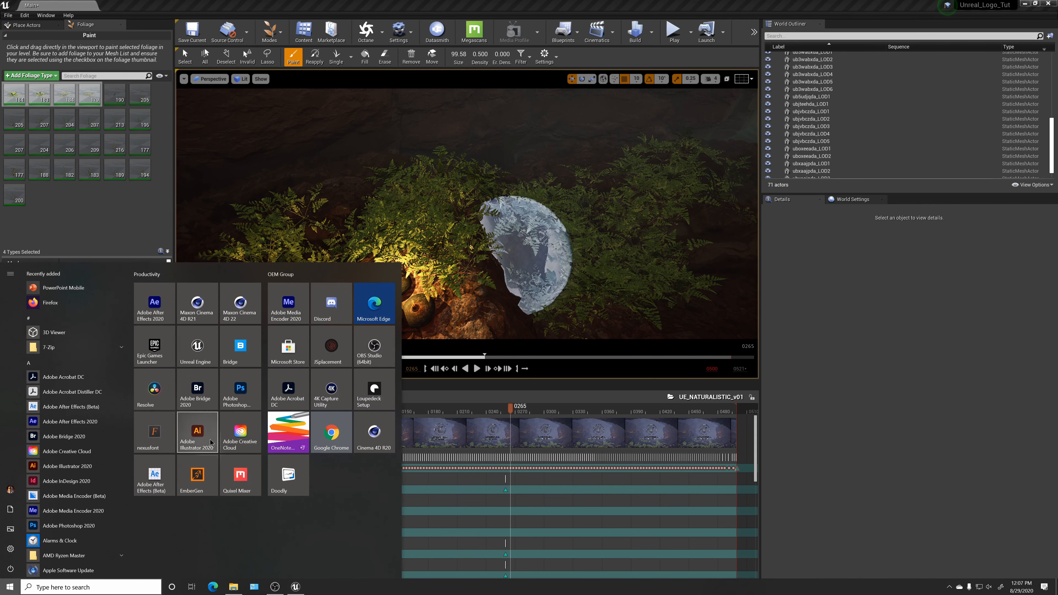
click(240, 346)
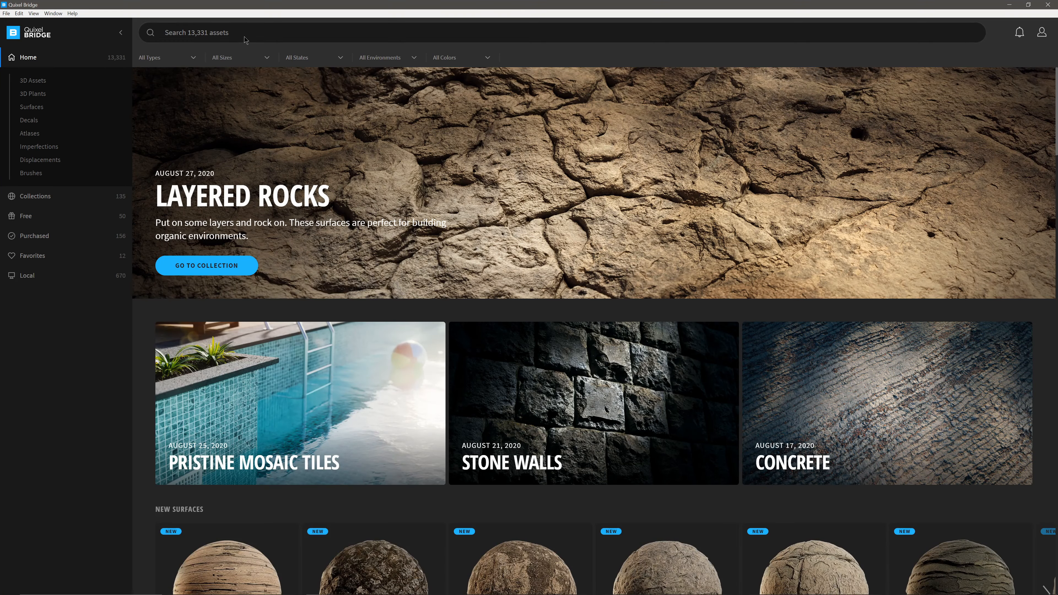
click(244, 36)
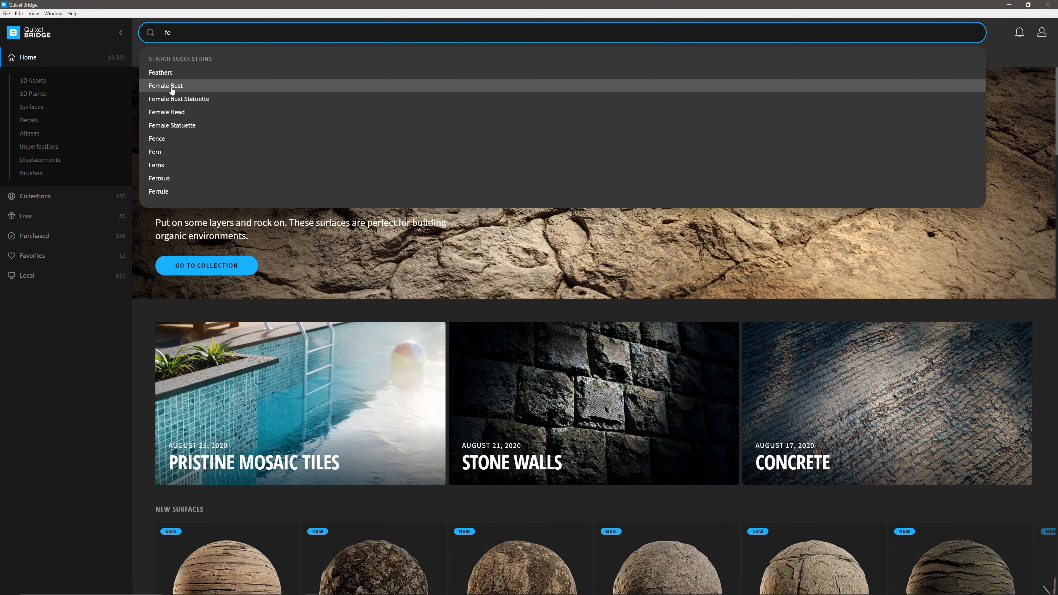
click(32, 95)
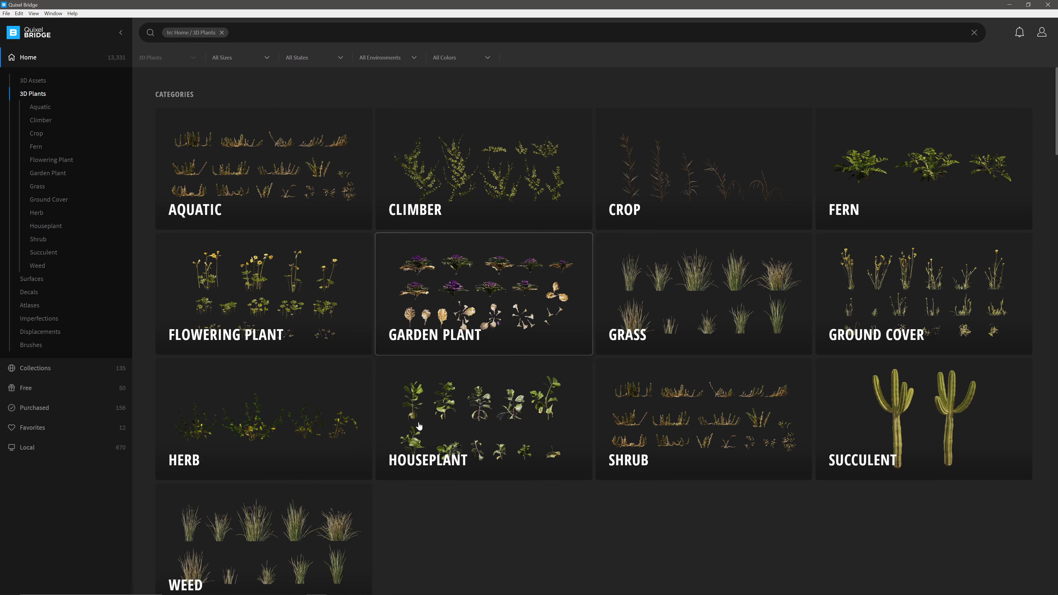
Step: Remove the 3D Plants filter and search all assets for fern
click(222, 33)
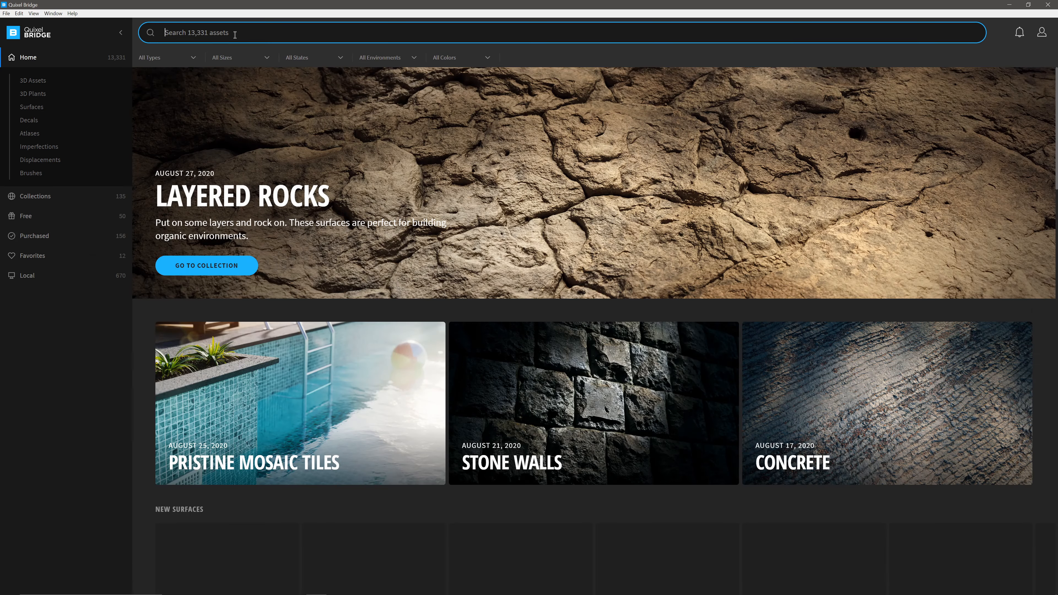
text(fern)
key(Return)
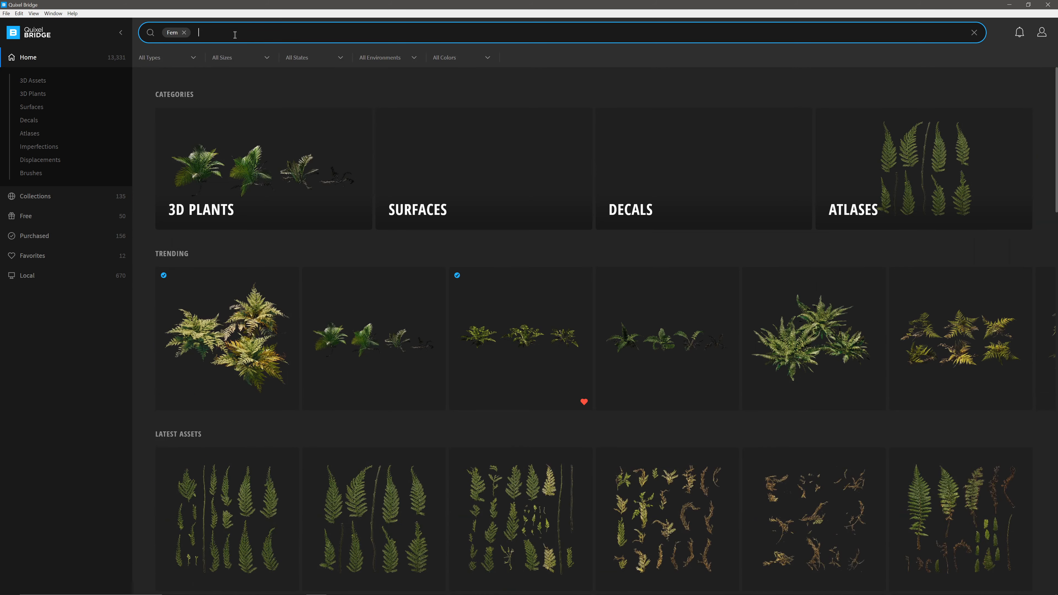
Step: Select the Common Fern asset and set its export target to Unreal Engine
click(262, 359)
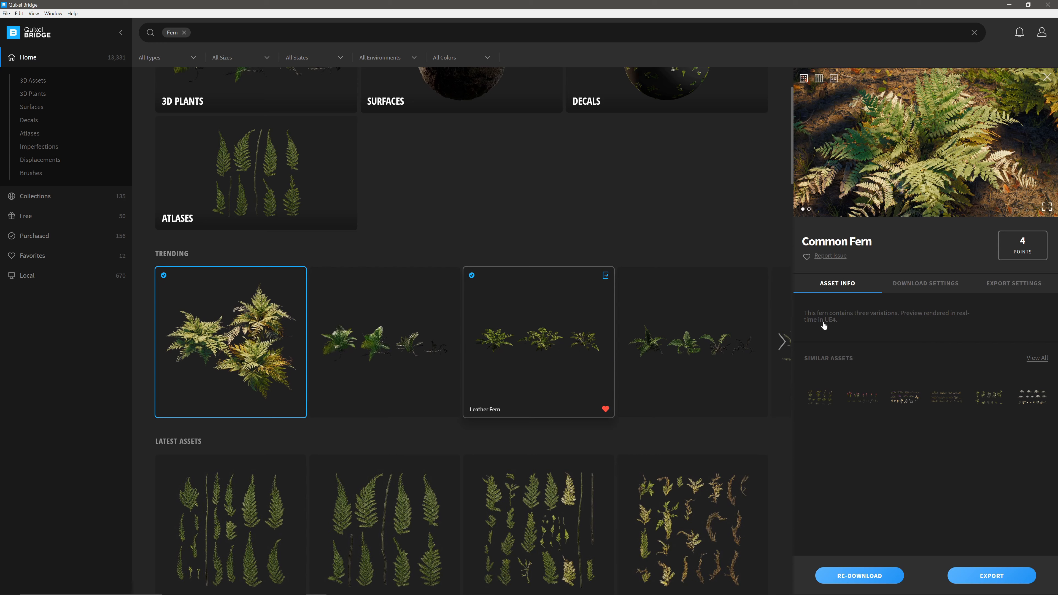
click(1015, 285)
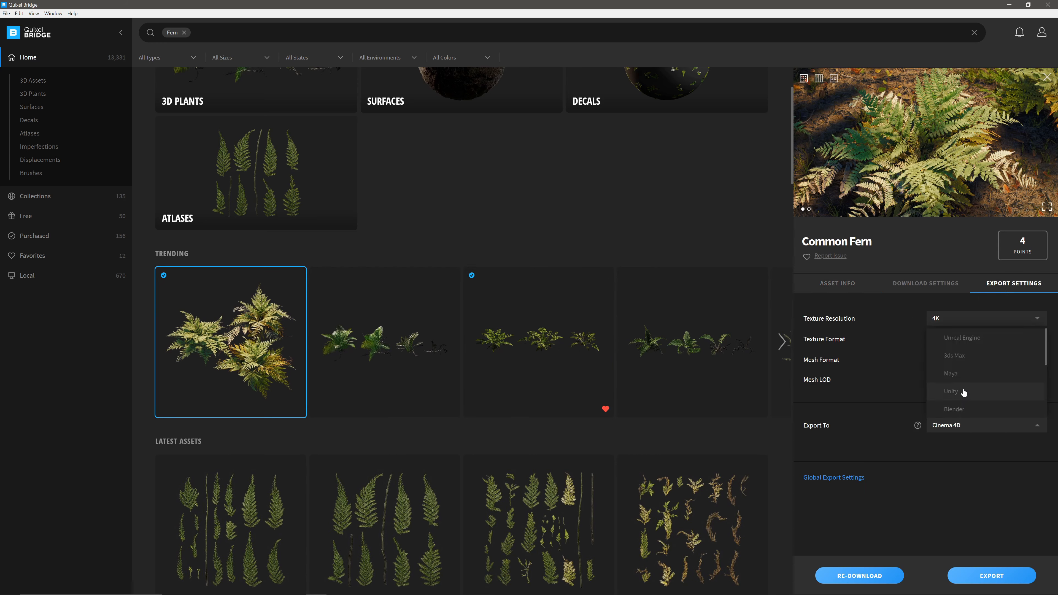
click(971, 338)
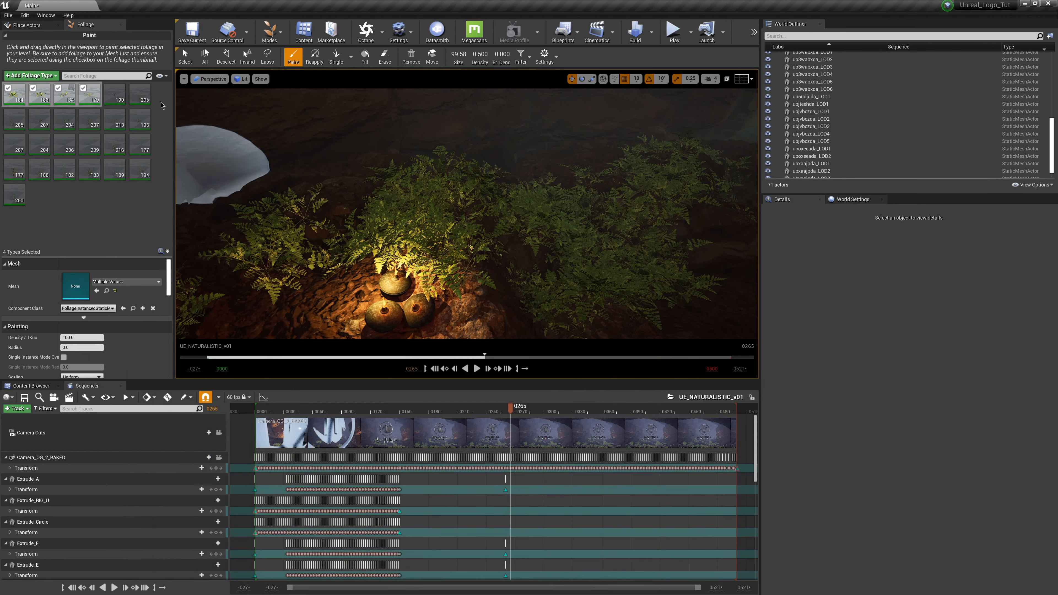
Step: Back in Unreal Engine, paint more of the four active plants across the cave floor and return to Select mode
right_drag(491, 177, 517, 225)
mouse_move(497, 269)
mouse_down()
mouse_move(586, 255)
mouse_move(444, 280)
mouse_up()
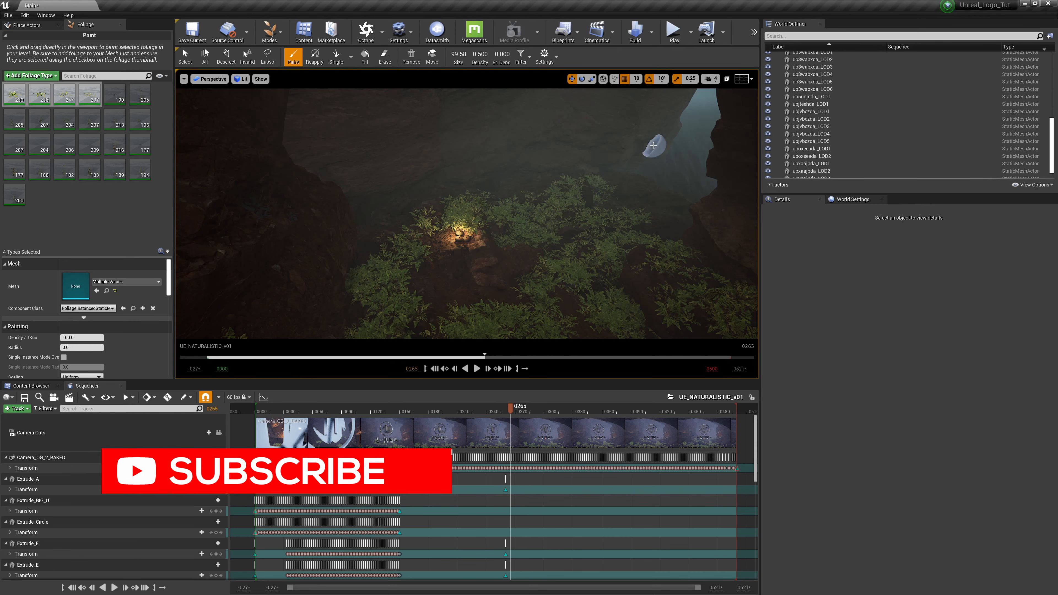
click(270, 31)
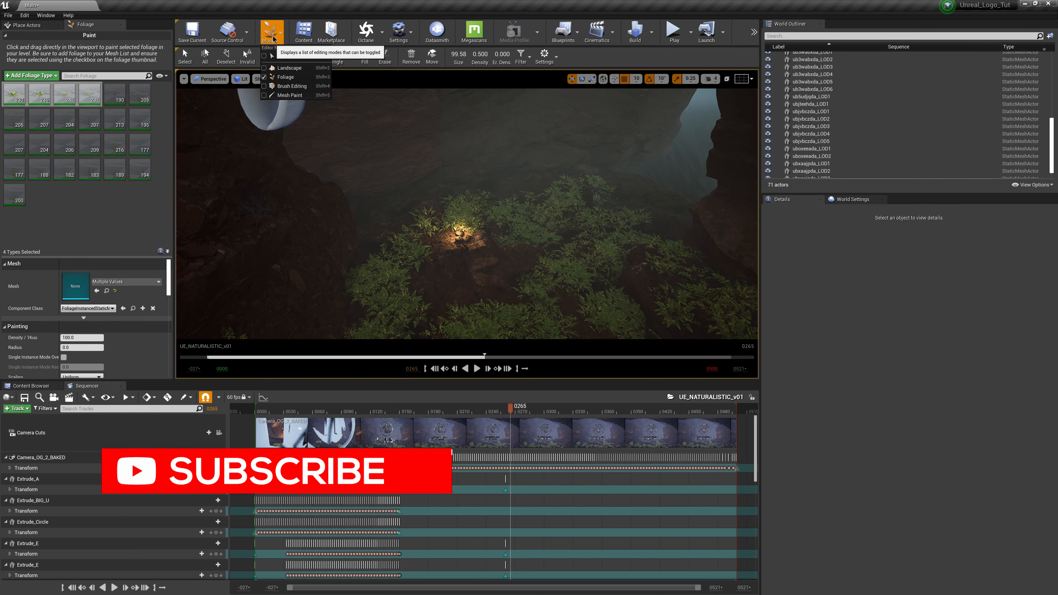
click(286, 59)
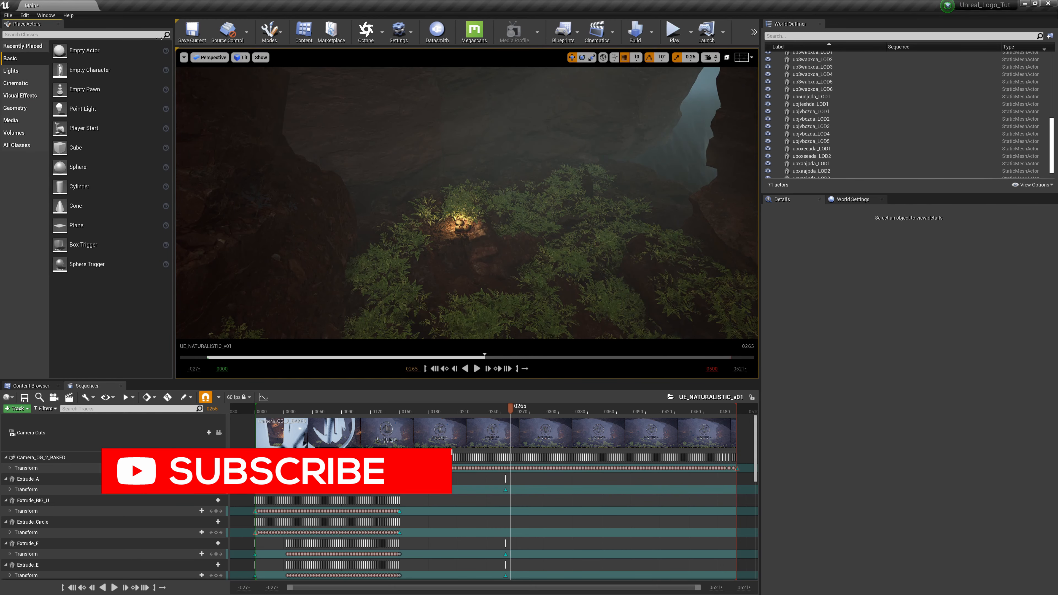
Step: Look through Camera_OG_2_BAKED, scrub the sequence to frame 314 and lock the viewport to the camera cuts
click(211, 58)
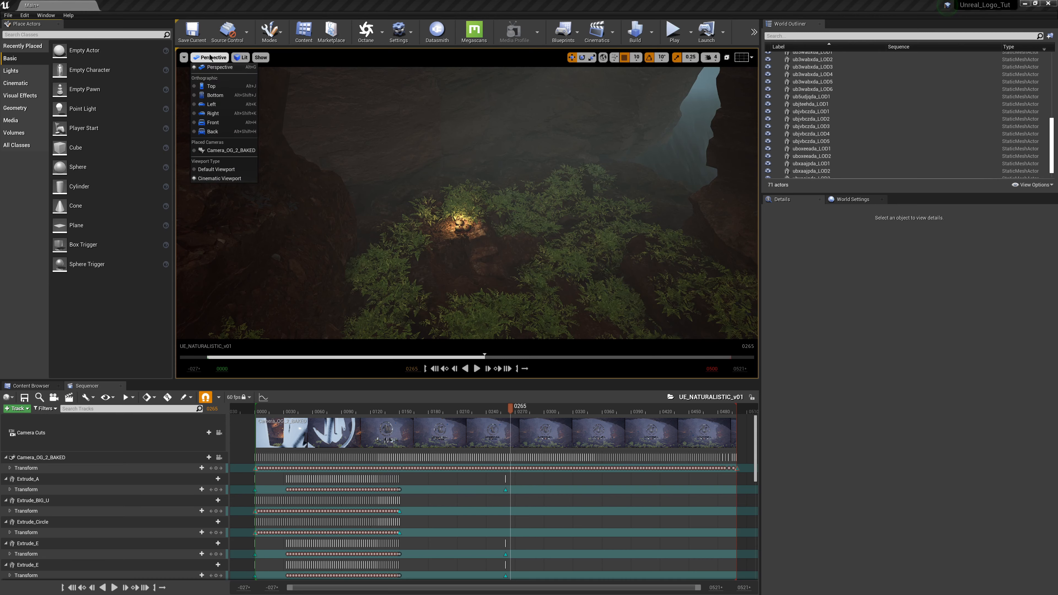
click(231, 151)
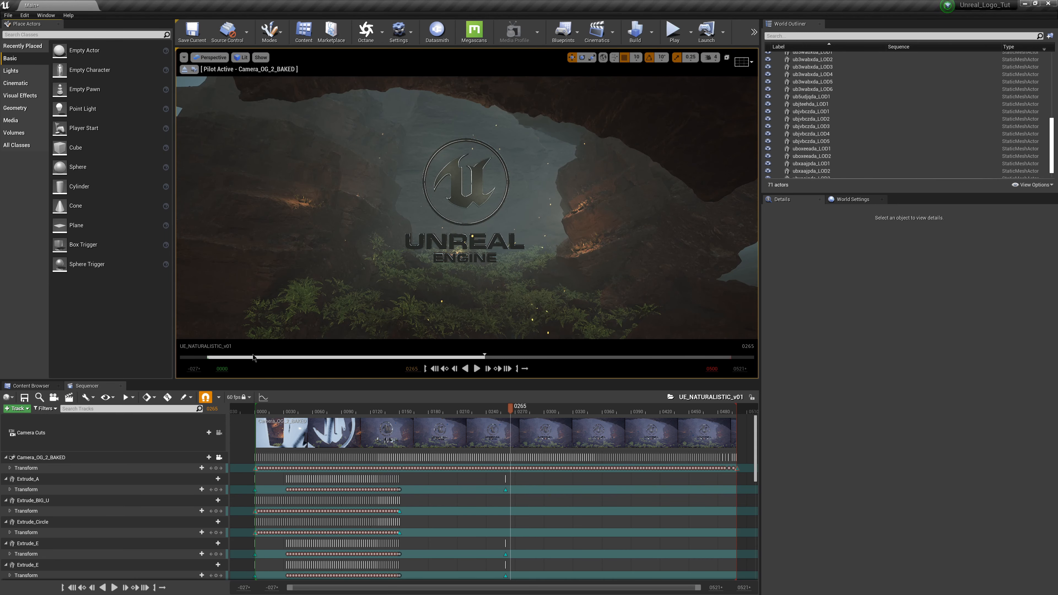
drag(247, 356, 536, 360)
click(219, 434)
Step: Select the PostProcessVolume, filter its details for lut and reset the Color Grading LUT to None
scroll(815, 106, up, 6)
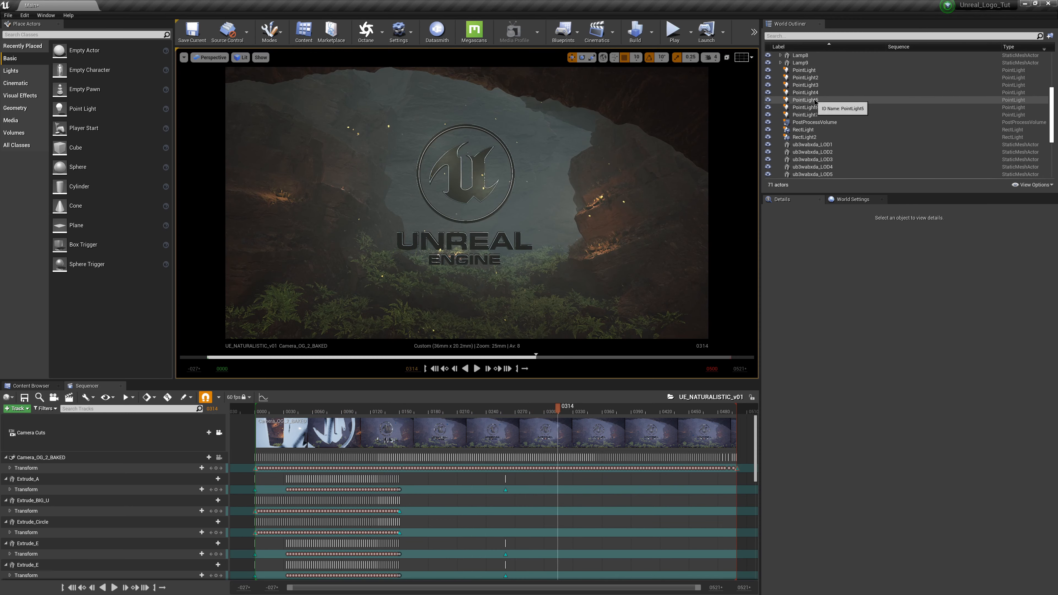
click(809, 148)
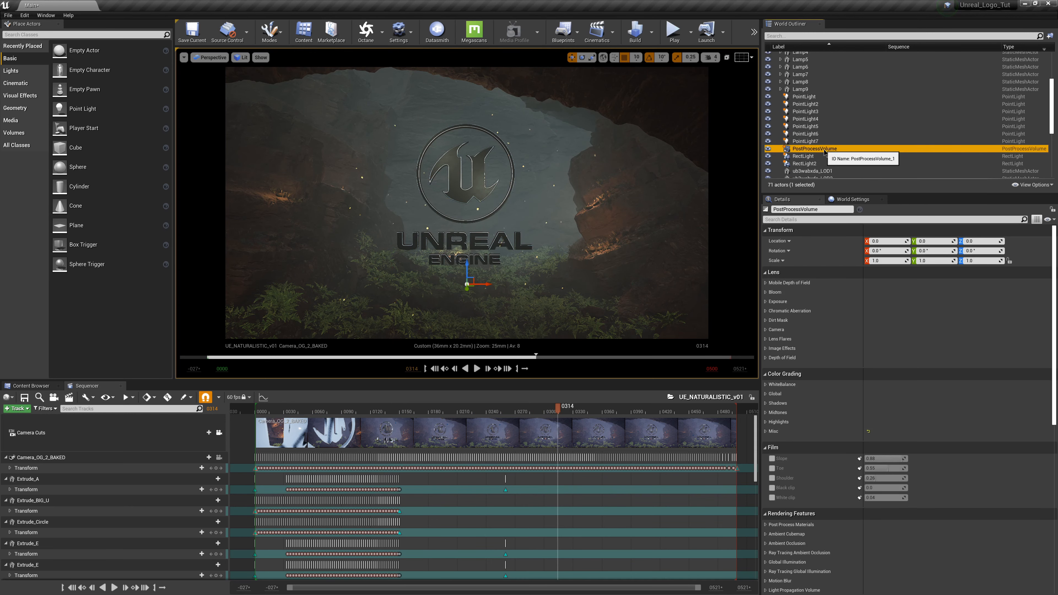
click(832, 219)
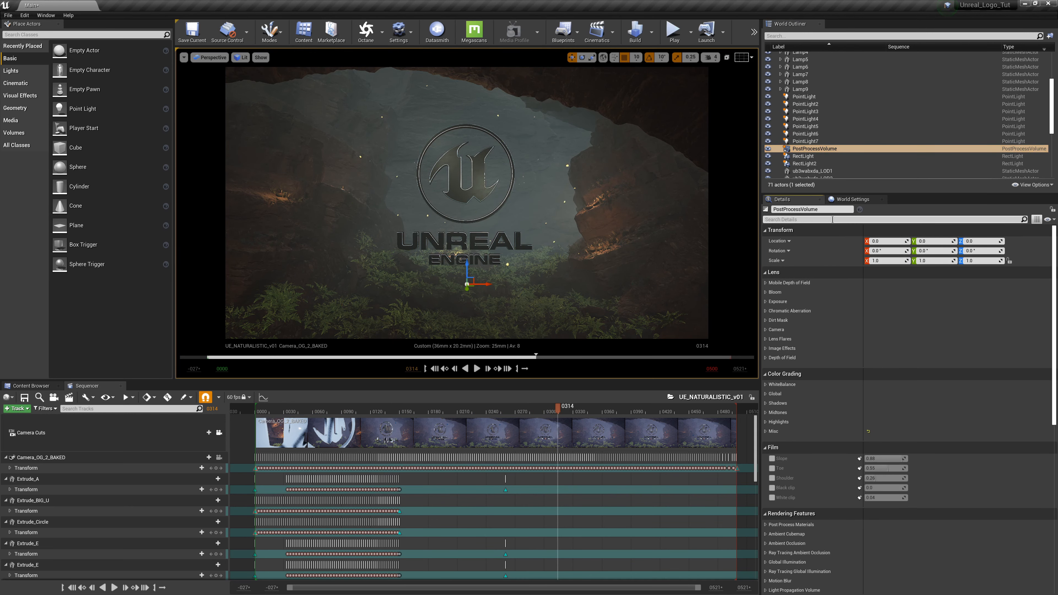
text(lut)
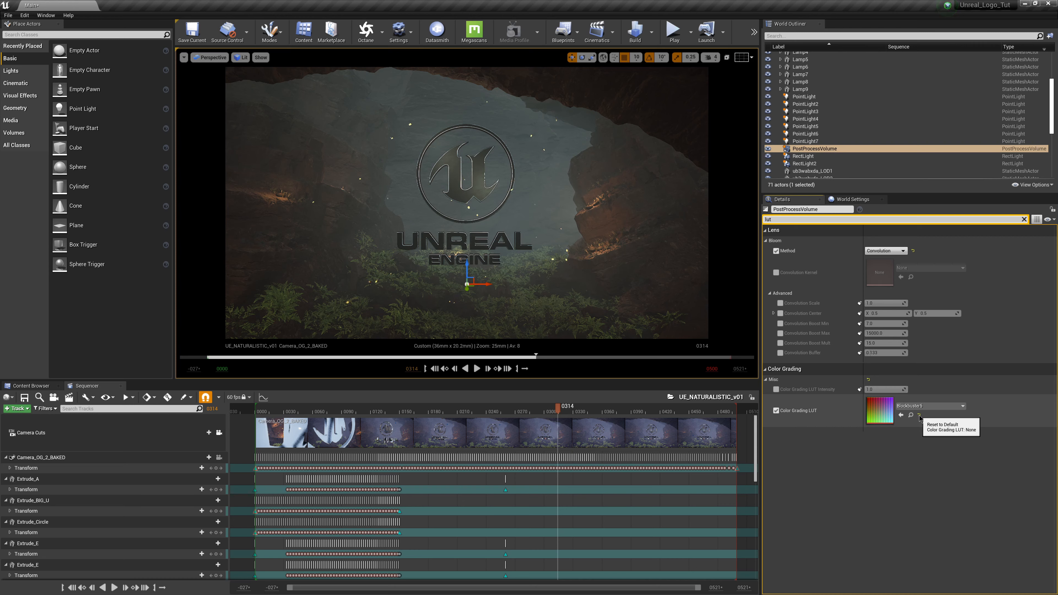
click(919, 416)
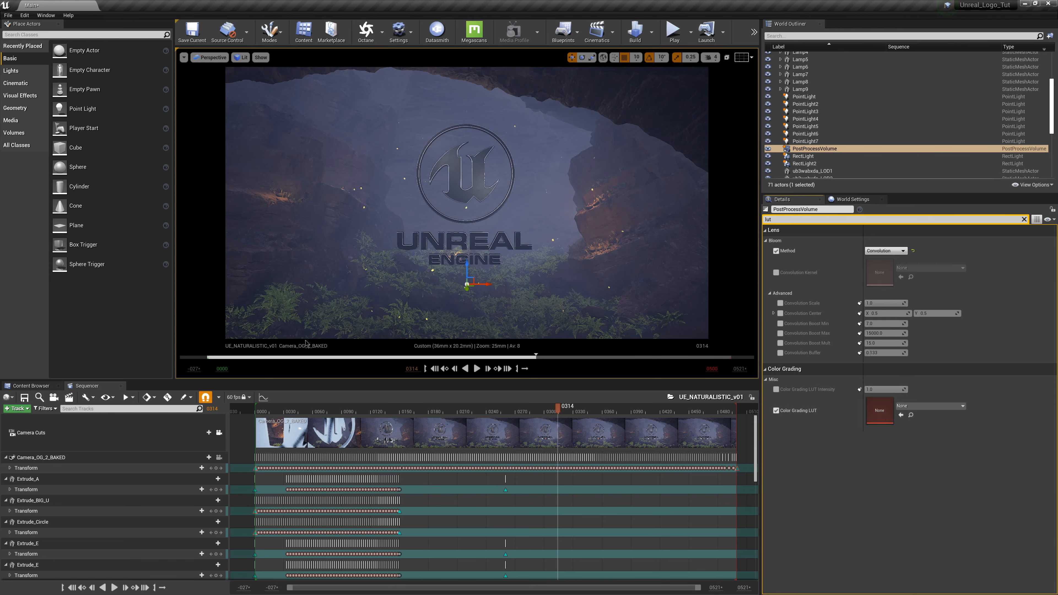
Step: Open the FilmColor folder inside AmplifyLUTPack in the project content
click(31, 386)
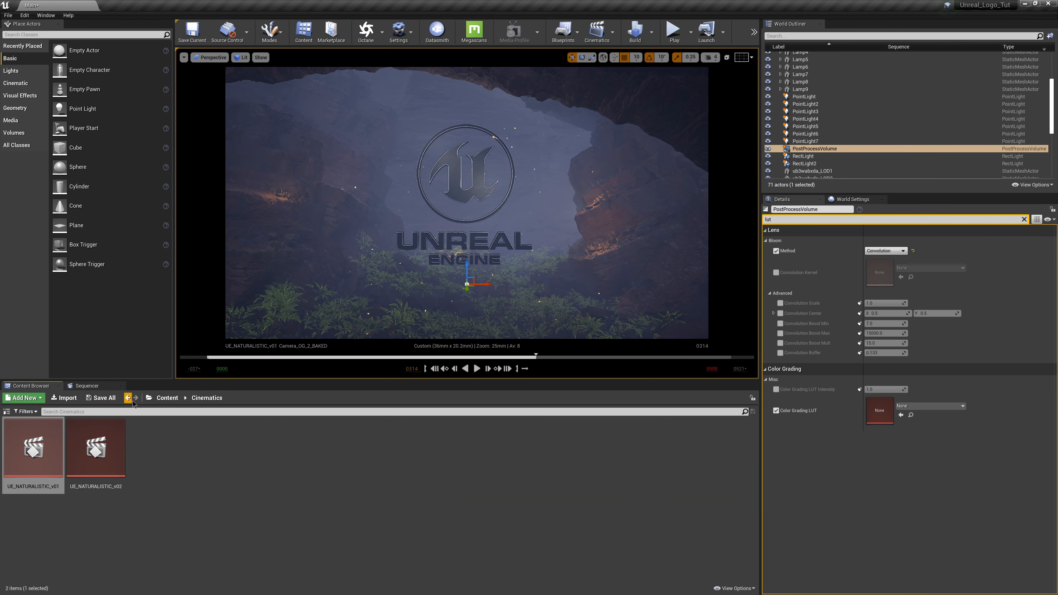
click(167, 399)
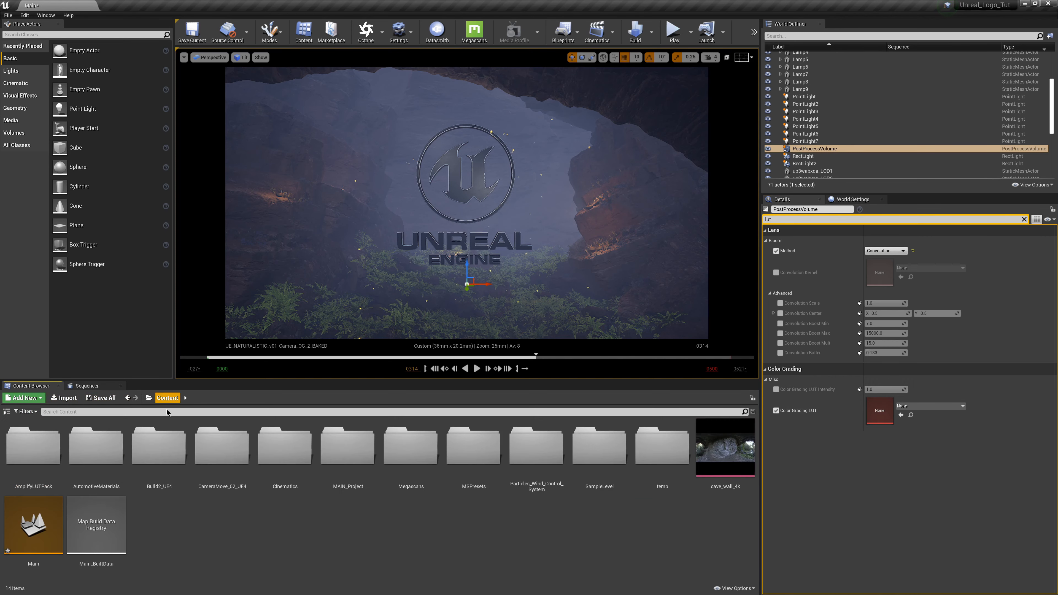
double_click(45, 455)
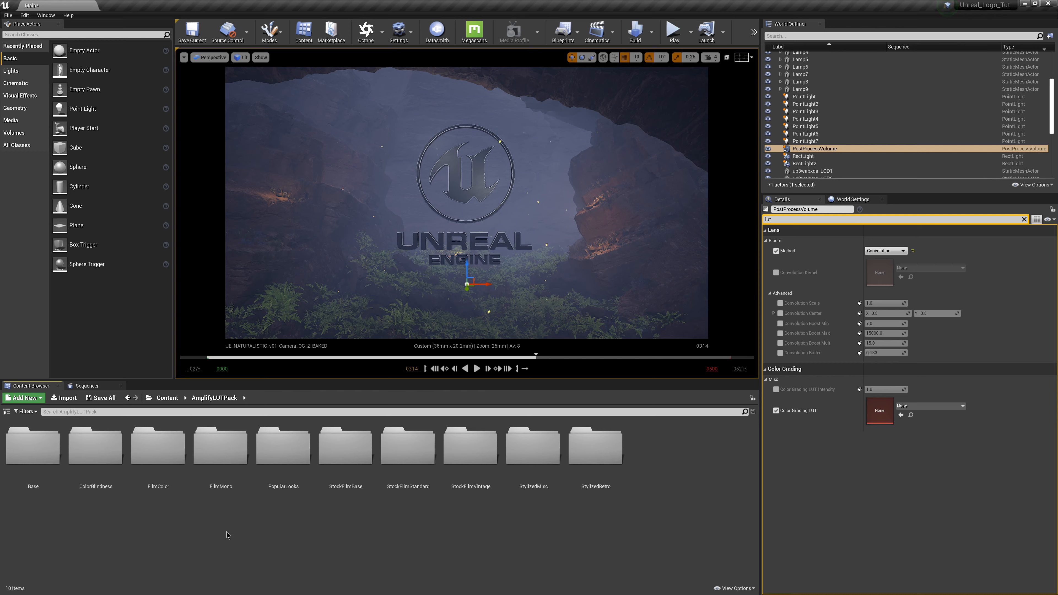
double_click(159, 449)
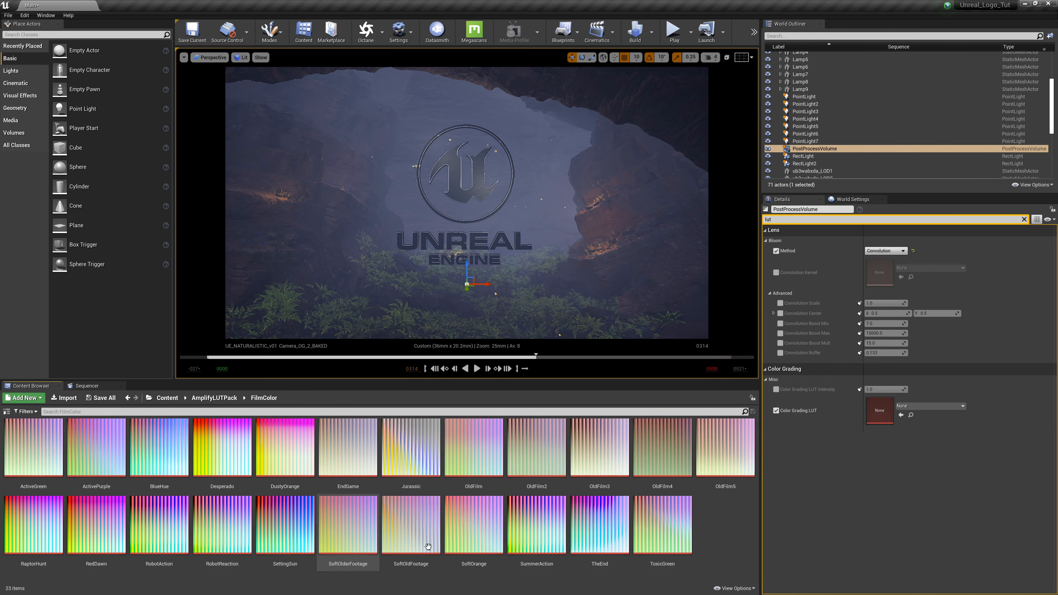
Step: Try SoftOldFootage as the PostProcessVolume's Color Grading LUT and replace it with Jurassic
drag(428, 547, 876, 409)
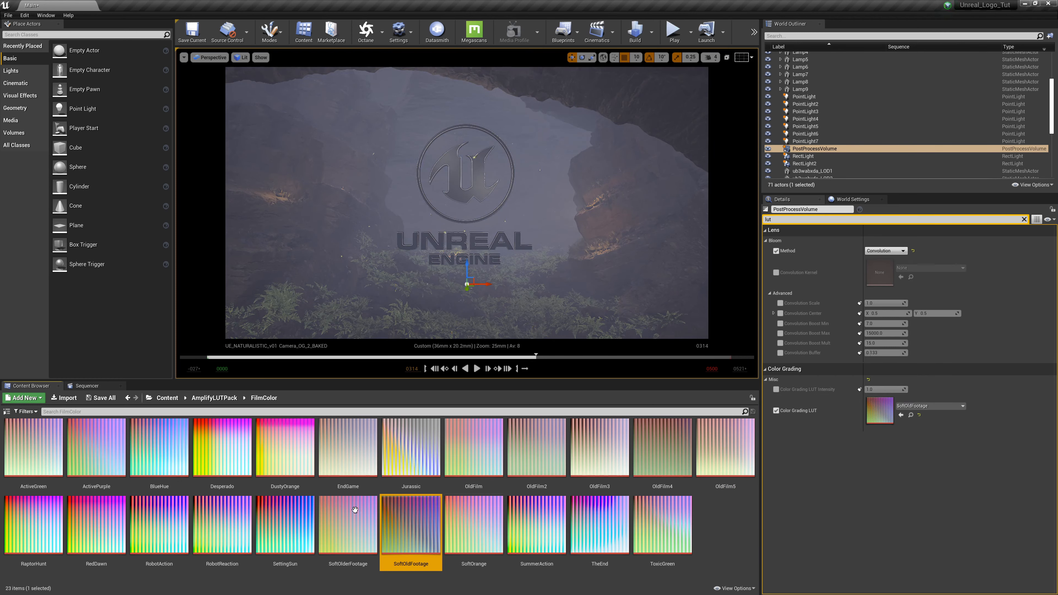
drag(411, 448, 888, 415)
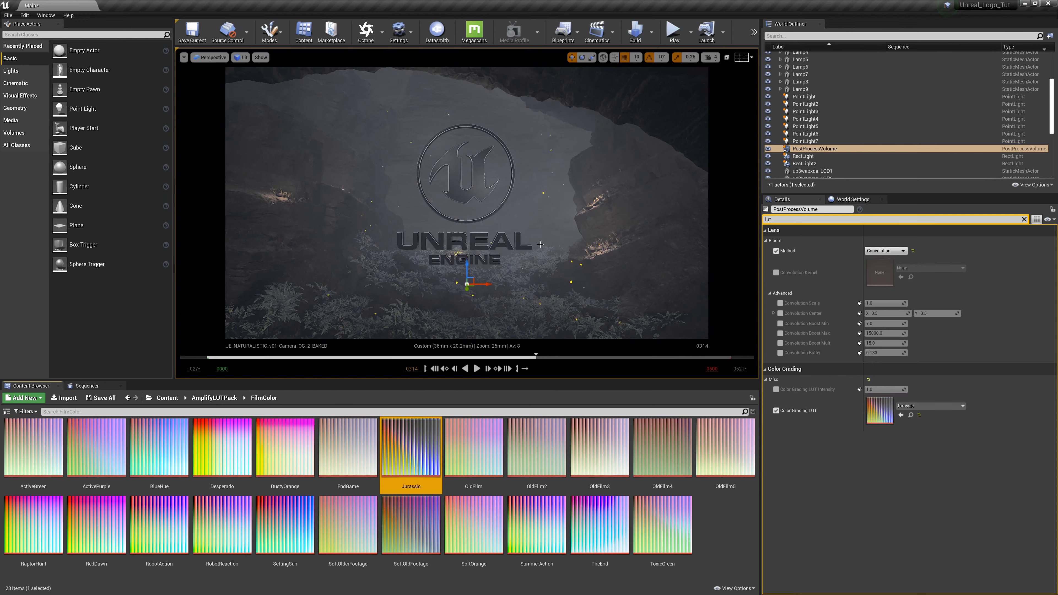
Step: Open AmplifyLUTPack's PopularLooks folder and try Blockbuster10 as the PostProcessVolume's Color Grading LUT, replacing it with Blockbuster9
click(199, 400)
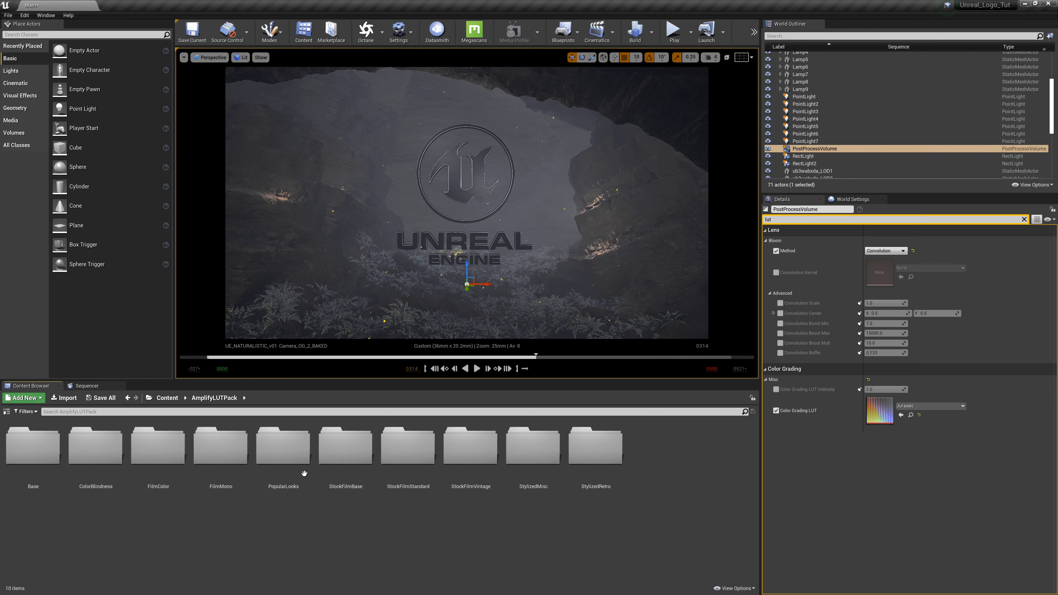
click(295, 461)
double_click(295, 461)
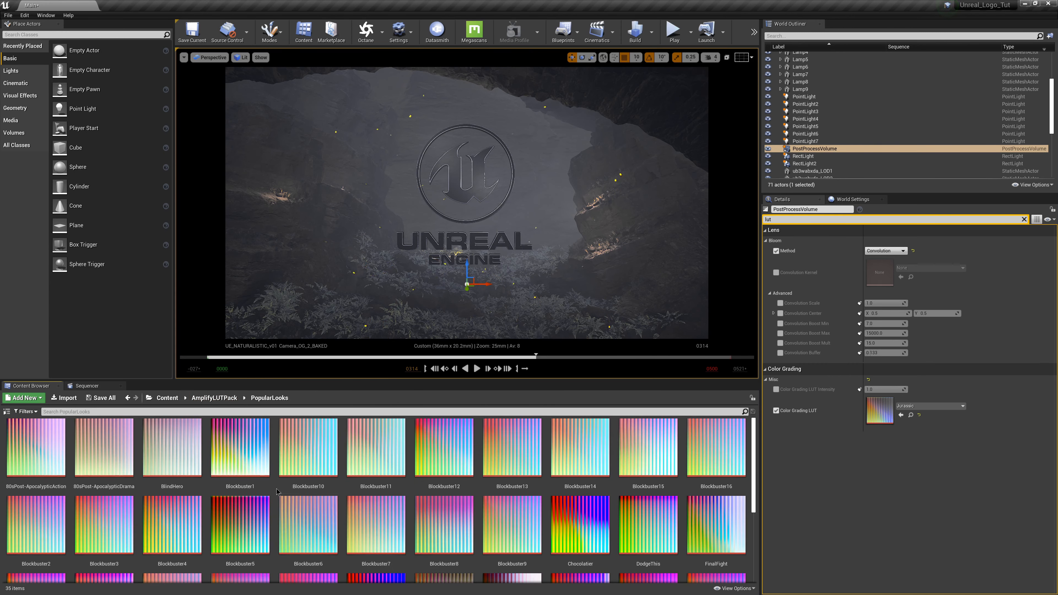
click(307, 457)
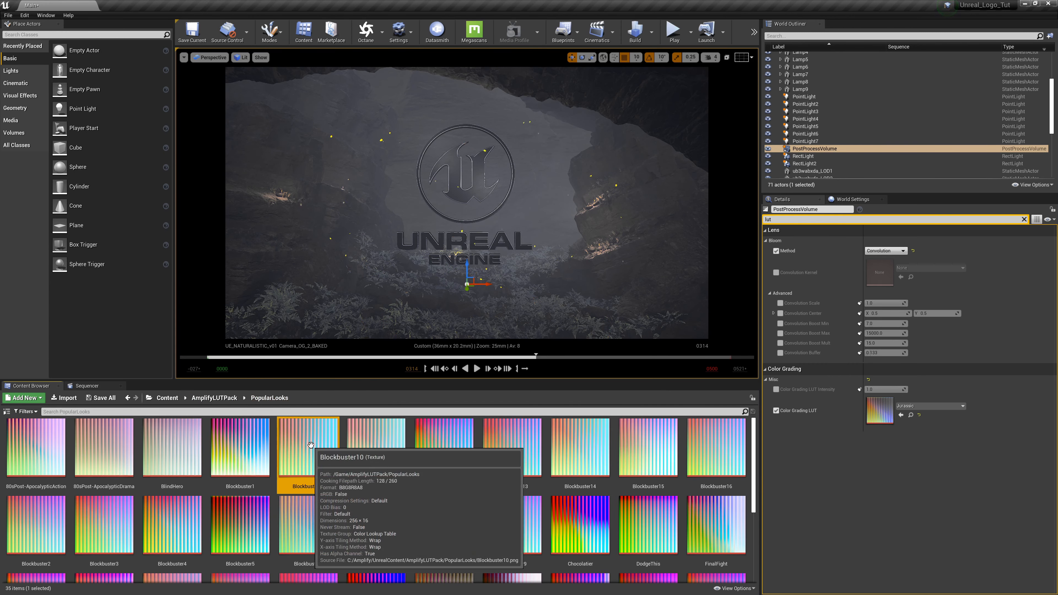
drag(320, 446, 875, 417)
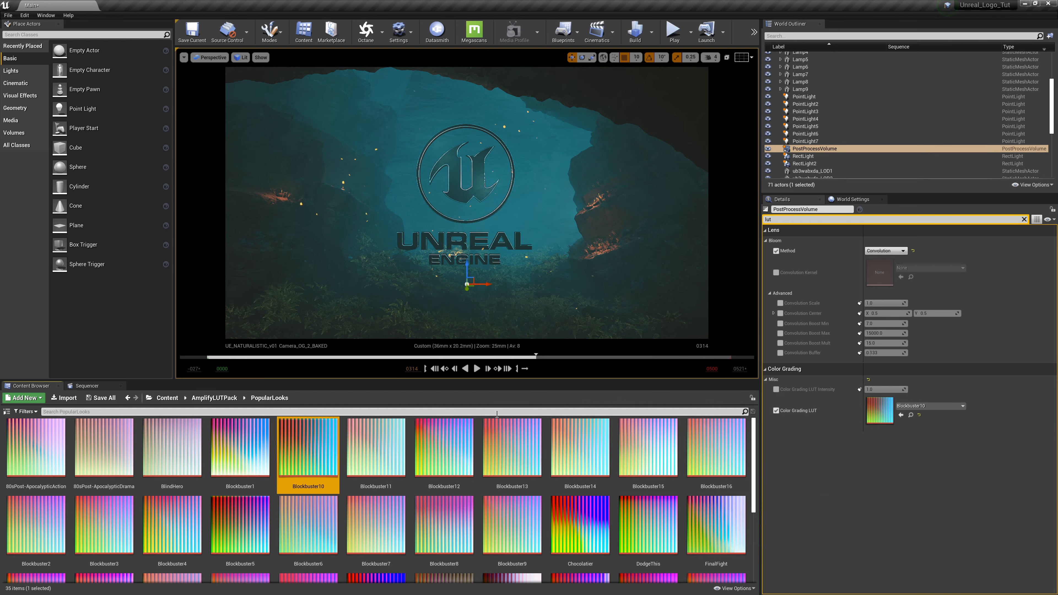
drag(524, 543, 885, 416)
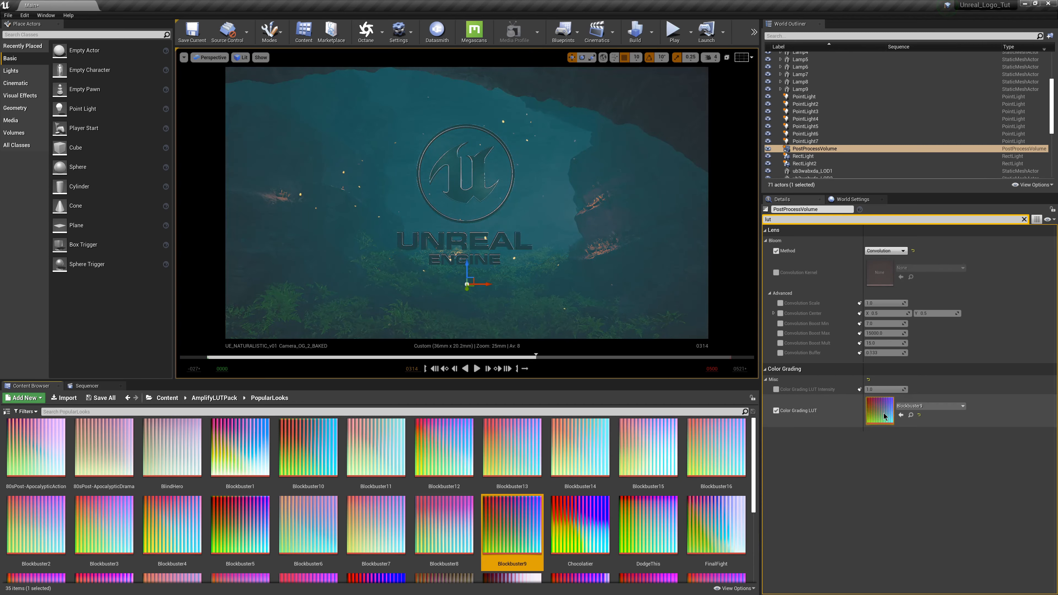
Step: Try 80sPost-ApocalypticDrama and 80sPost-ApocalypticAction as the PostProcessVolume's Color Grading LUT
drag(104, 446, 885, 416)
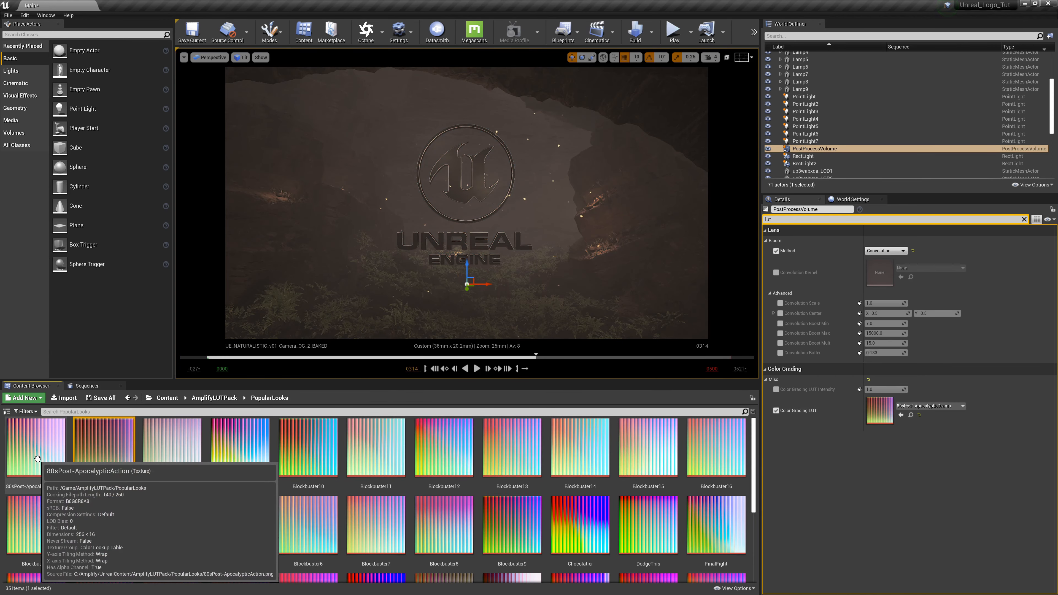
drag(36, 446, 883, 410)
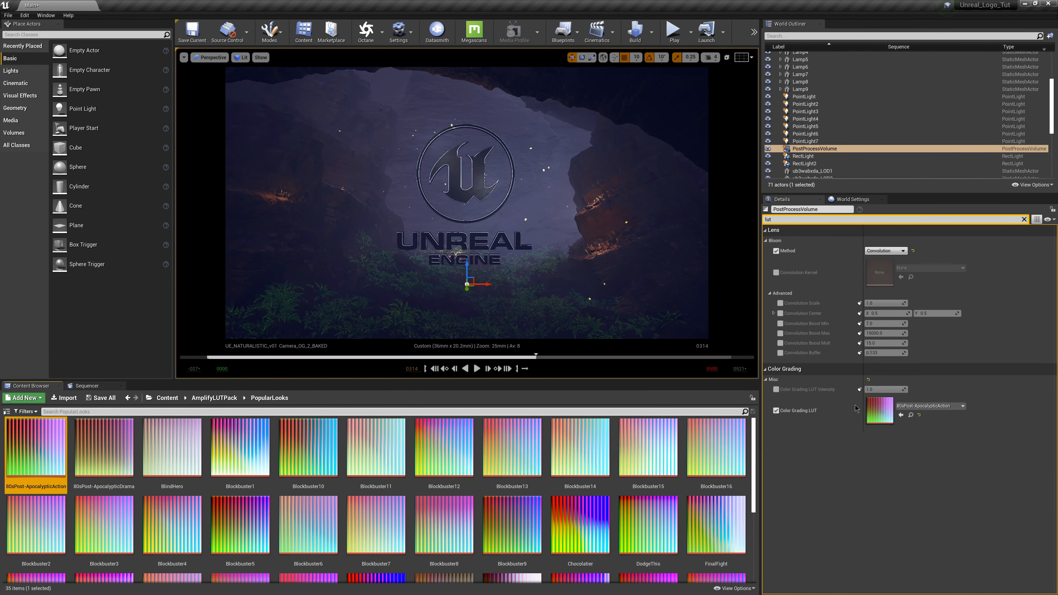
Step: Clear the details filter and look through the PostProcessVolume's Color Grading settings for shadows, midtones and highlights
click(1024, 219)
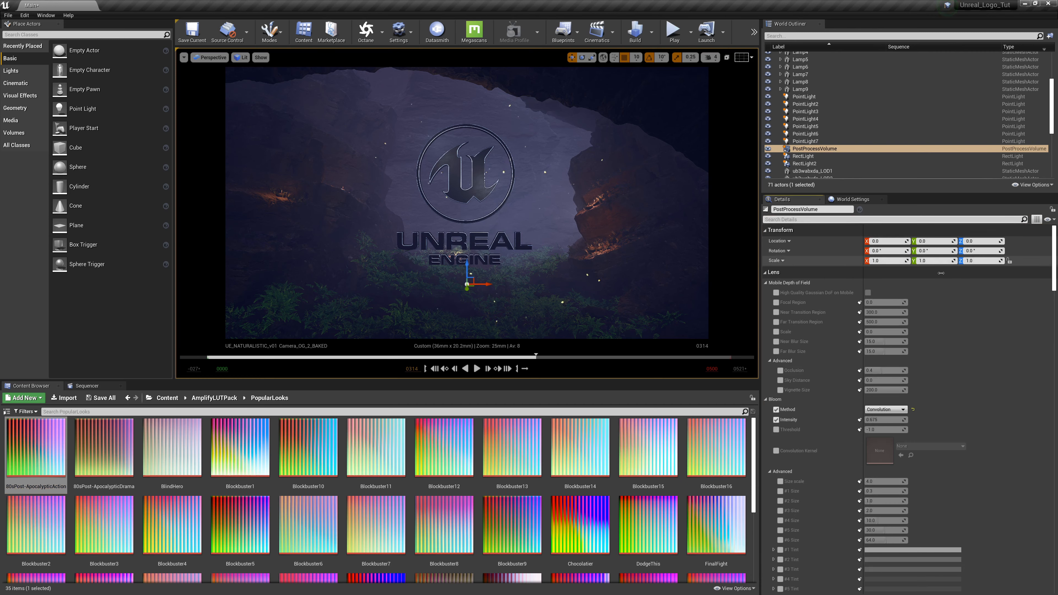
scroll(817, 362, down, 1)
scroll(816, 362, down, 10)
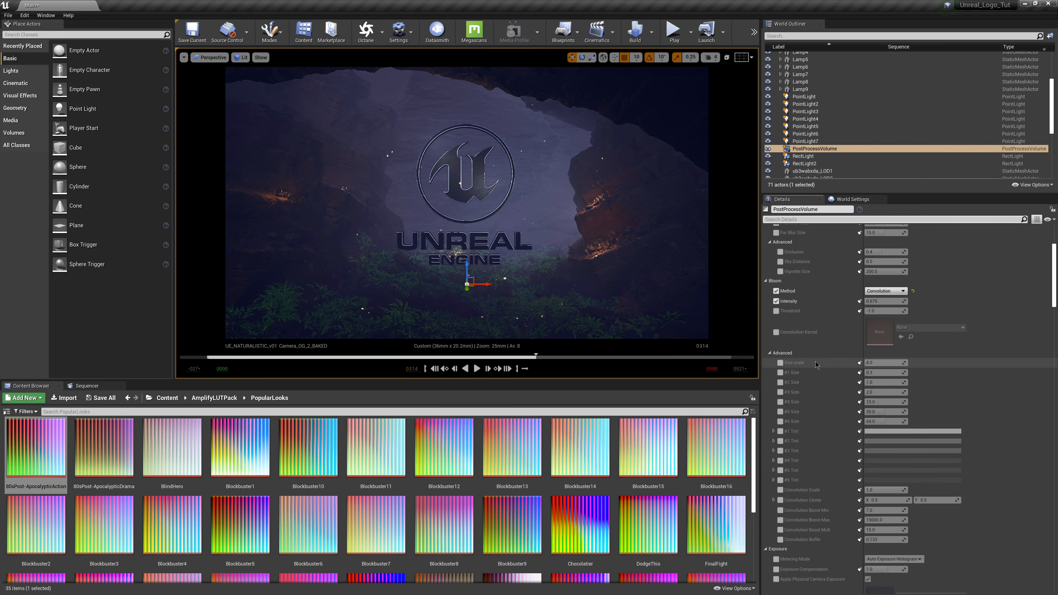
scroll(895, 374, down, 10)
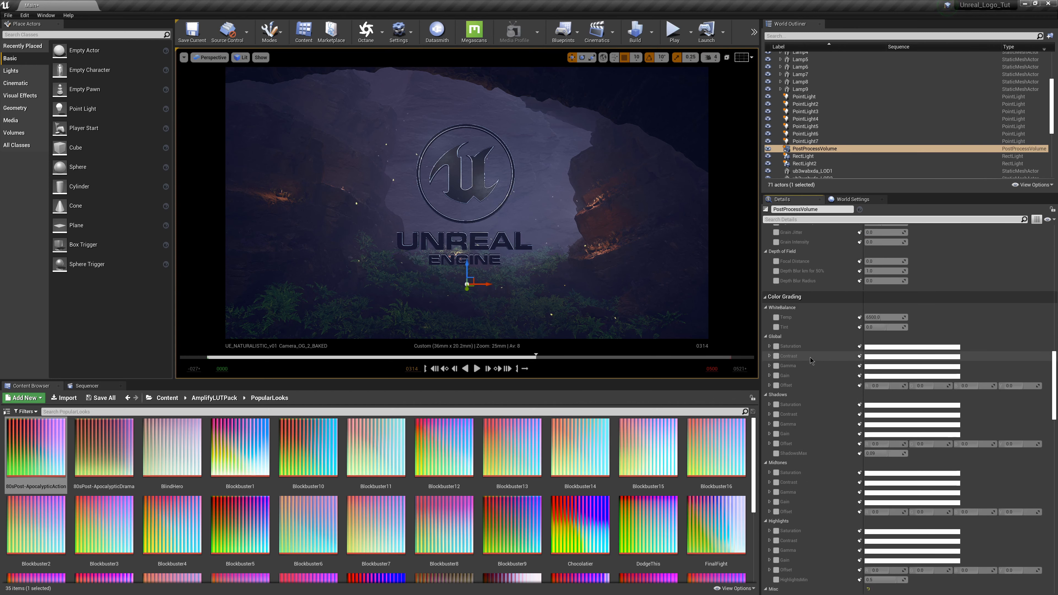
scroll(810, 357, down, 3)
scroll(810, 361, down, 1)
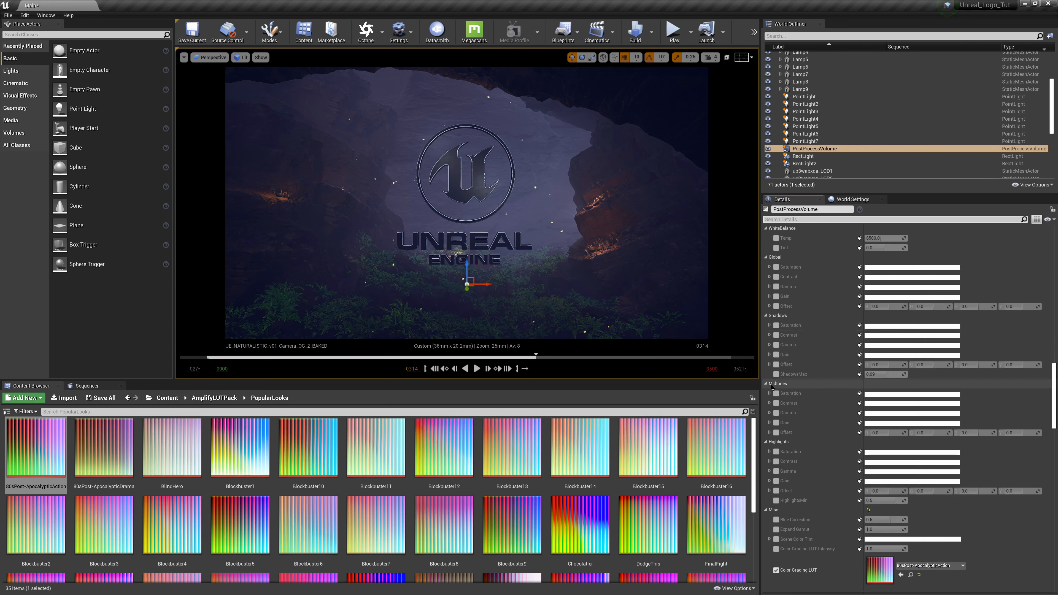
scroll(817, 379, down, 1)
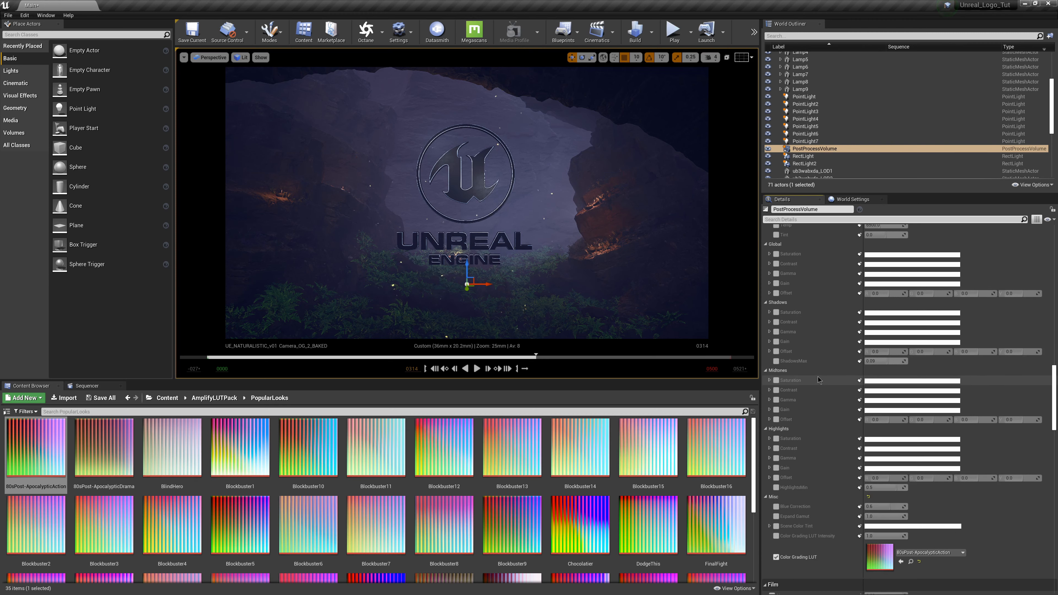
Step: Undo the last two Color Grading LUT changes on the PostProcessVolume
key(ctrl+z)
key(ctrl+z)
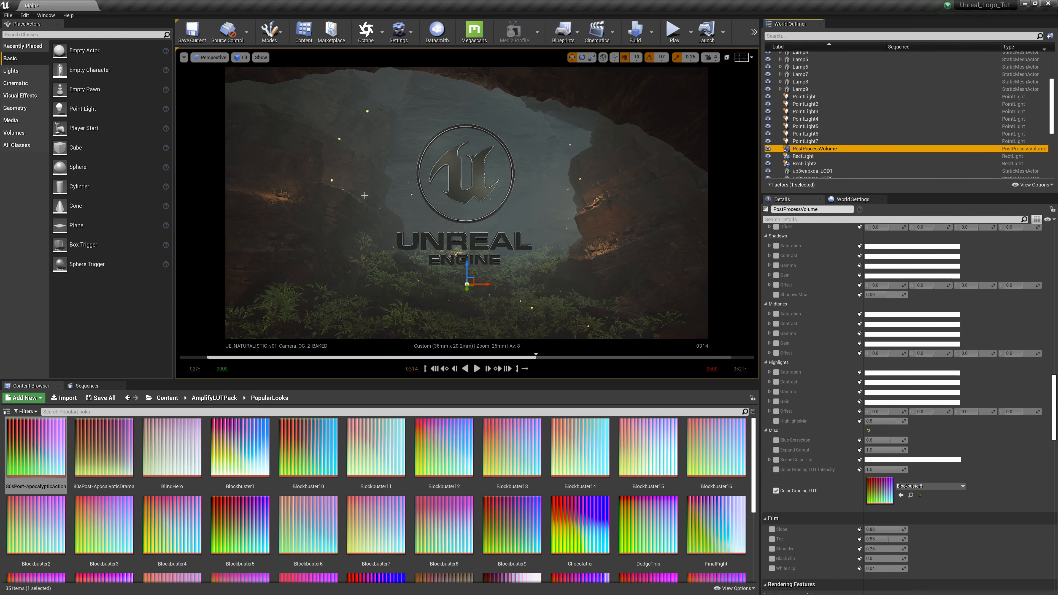
Step: Delete the Camera Cuts track from the UE_NATURALISTIC_v01 sequence
click(92, 386)
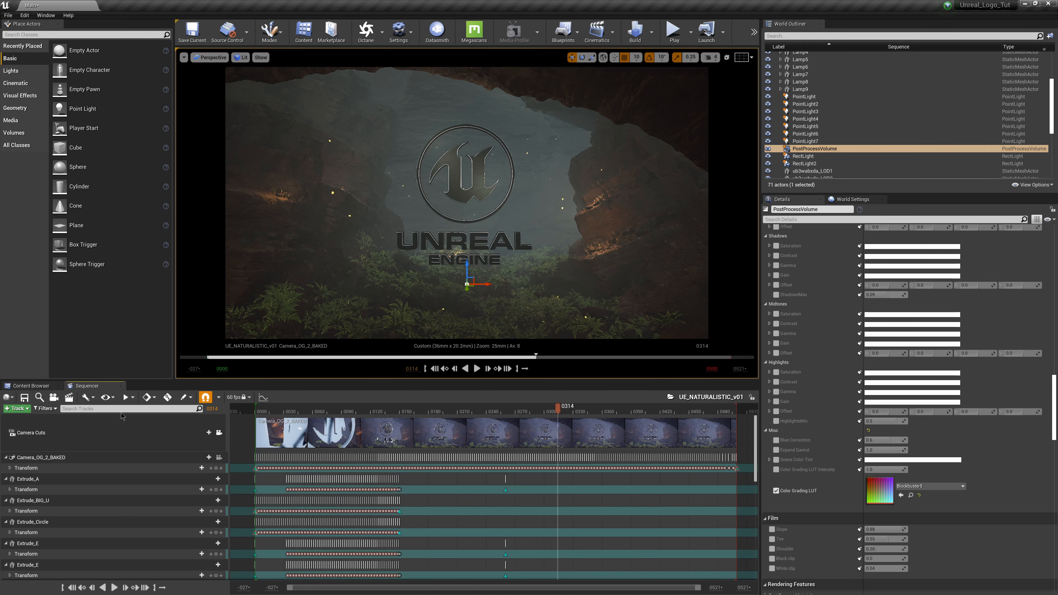
click(126, 429)
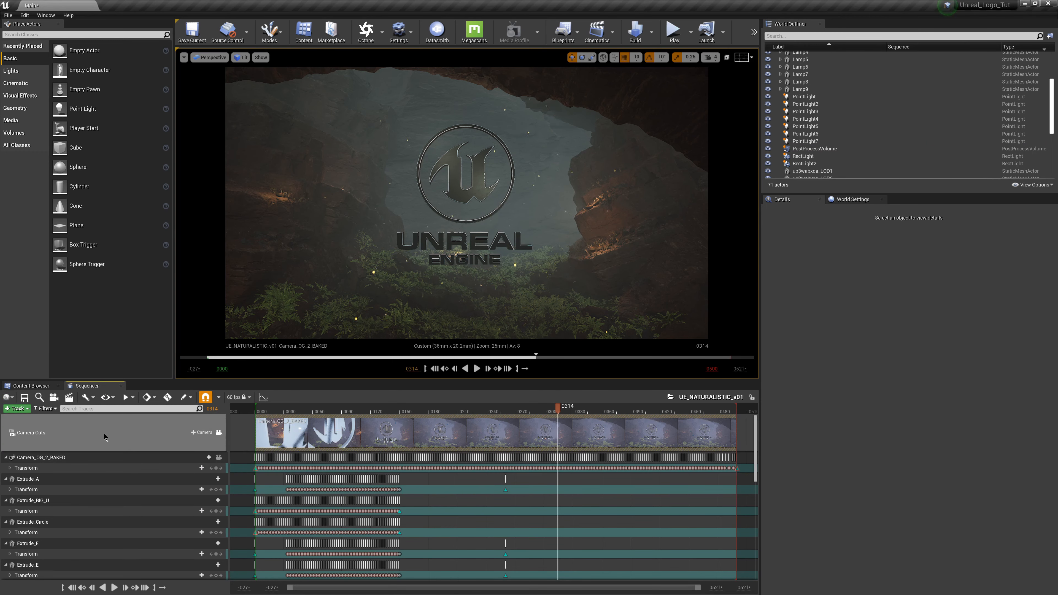
click(82, 436)
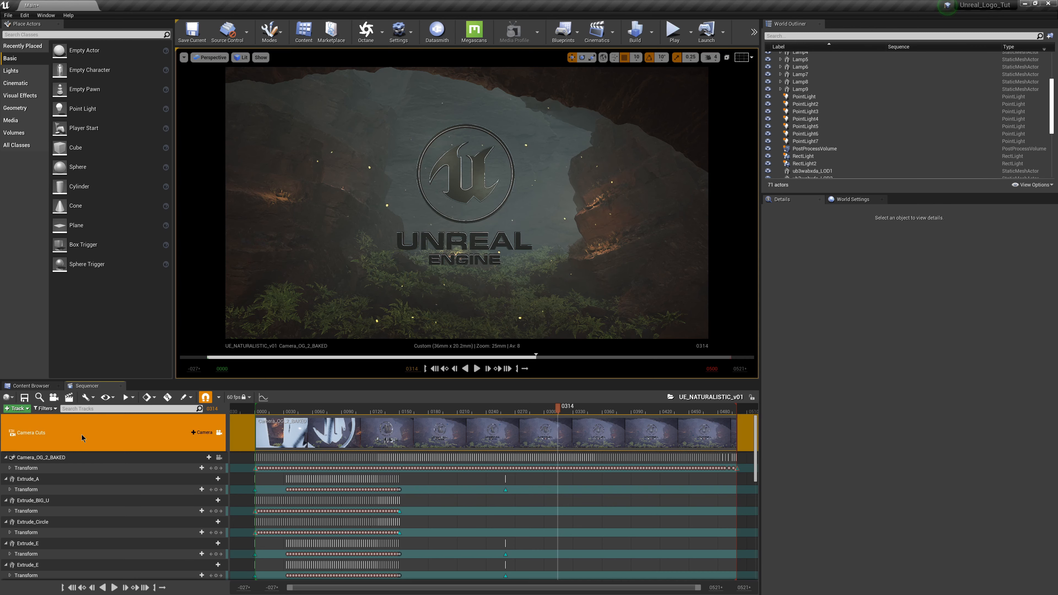
key(Delete)
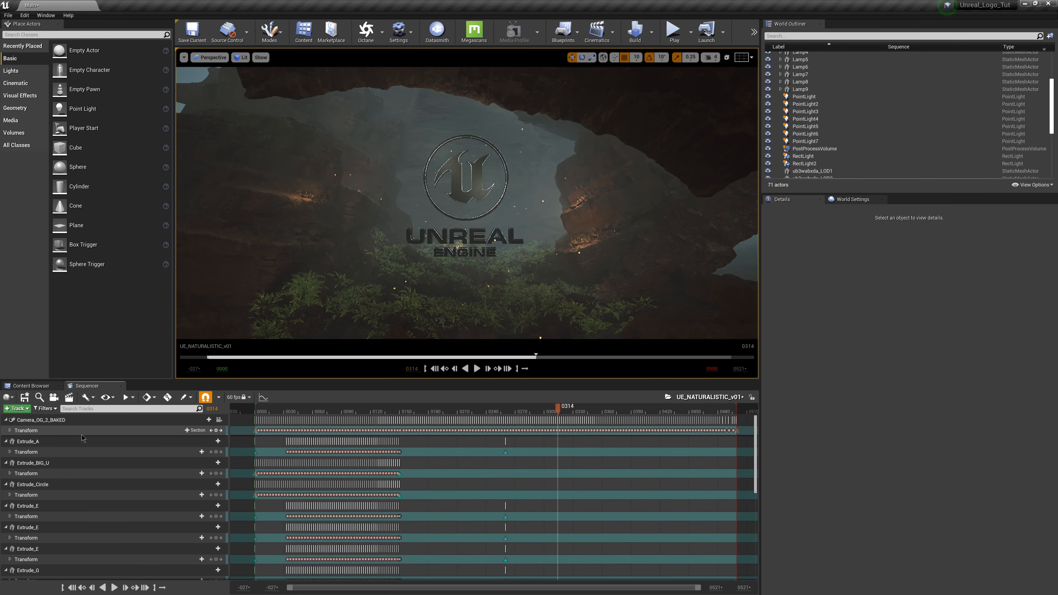
Step: Add a camera cut track at frame 0, bind it to Camera_OG_2_BAKED, and scrub the sequence to frame 87
click(435, 368)
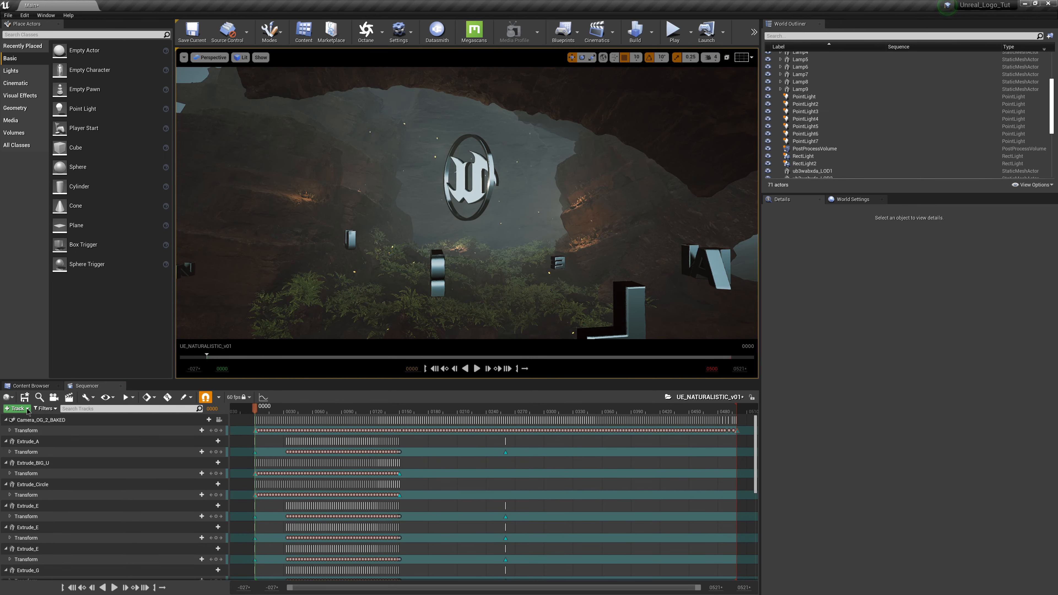
click(17, 409)
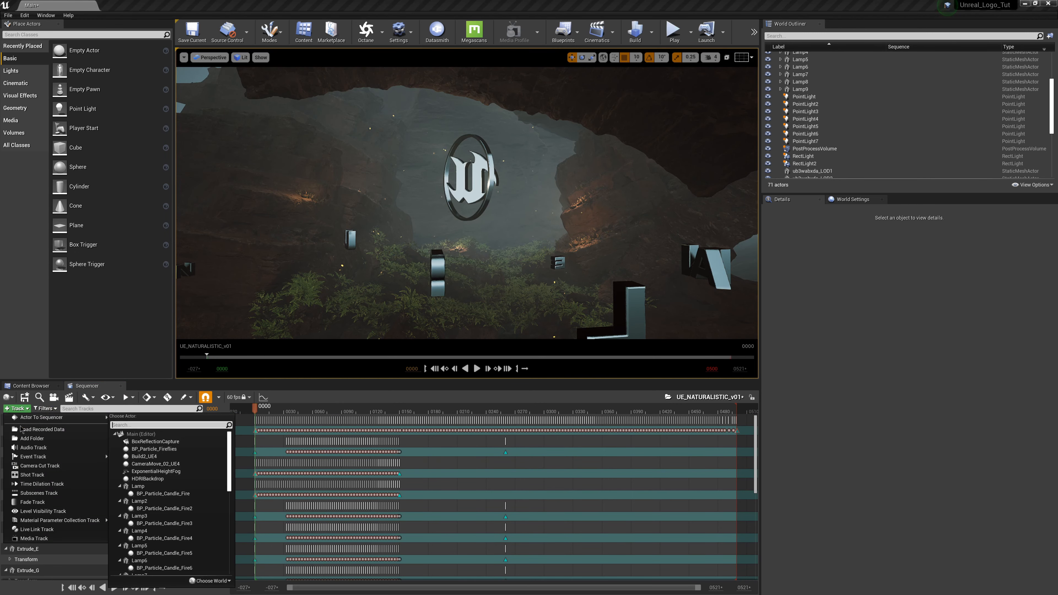
click(26, 467)
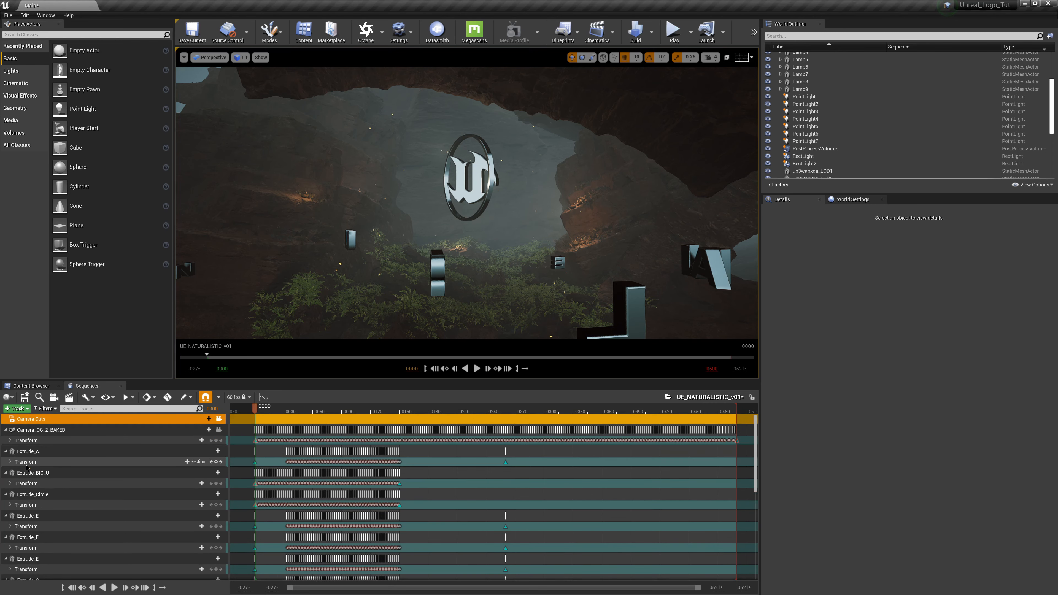
click(198, 420)
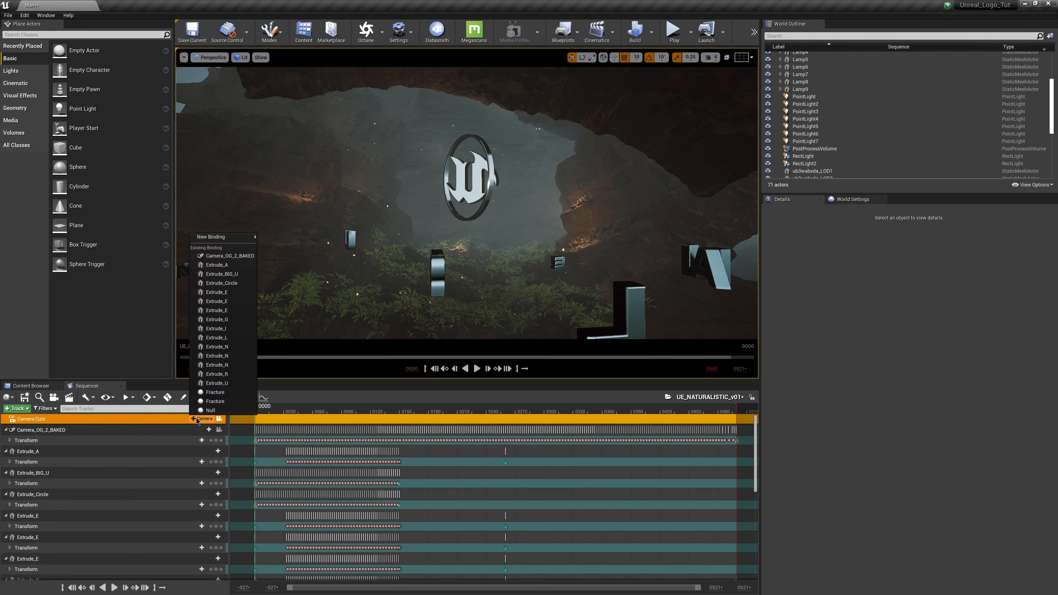
click(244, 258)
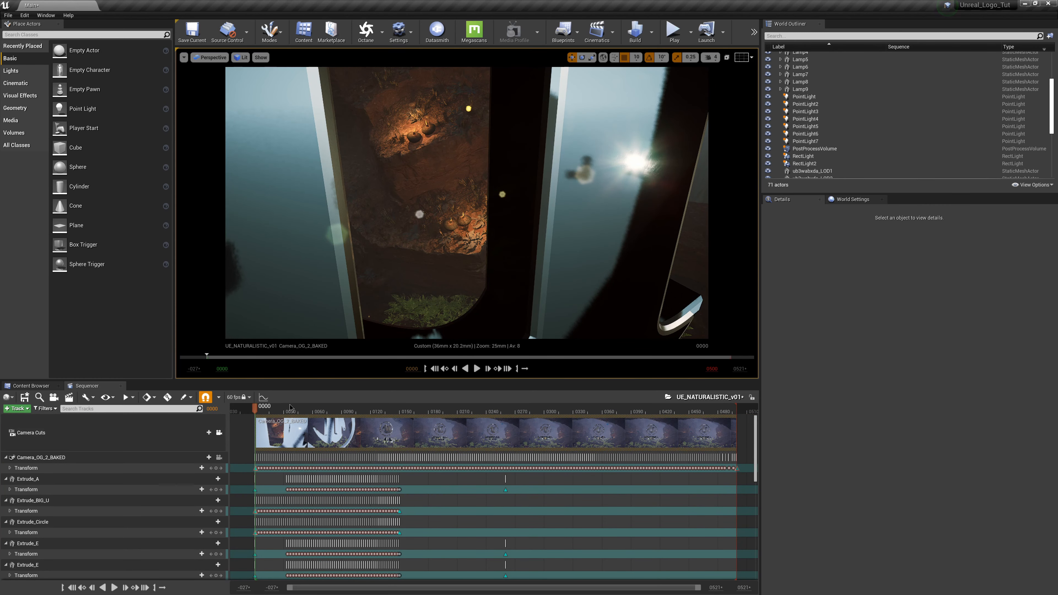
drag(289, 412, 507, 412)
click(339, 412)
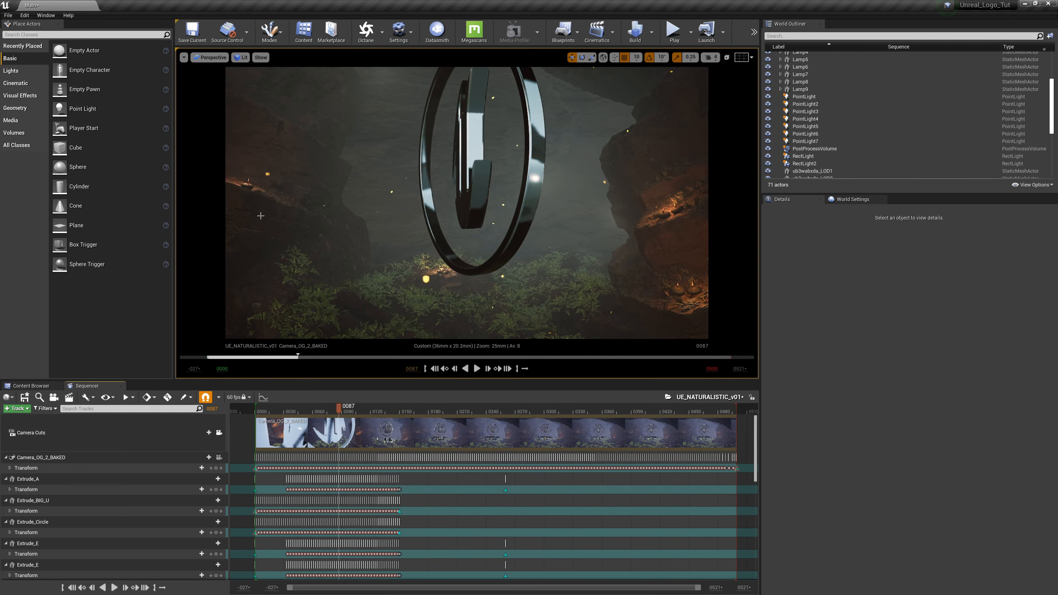
Step: Open the Movie Render Queue and add UE_NATURALISTIC_v01 as a new render job
click(46, 15)
mouse_move(54, 31)
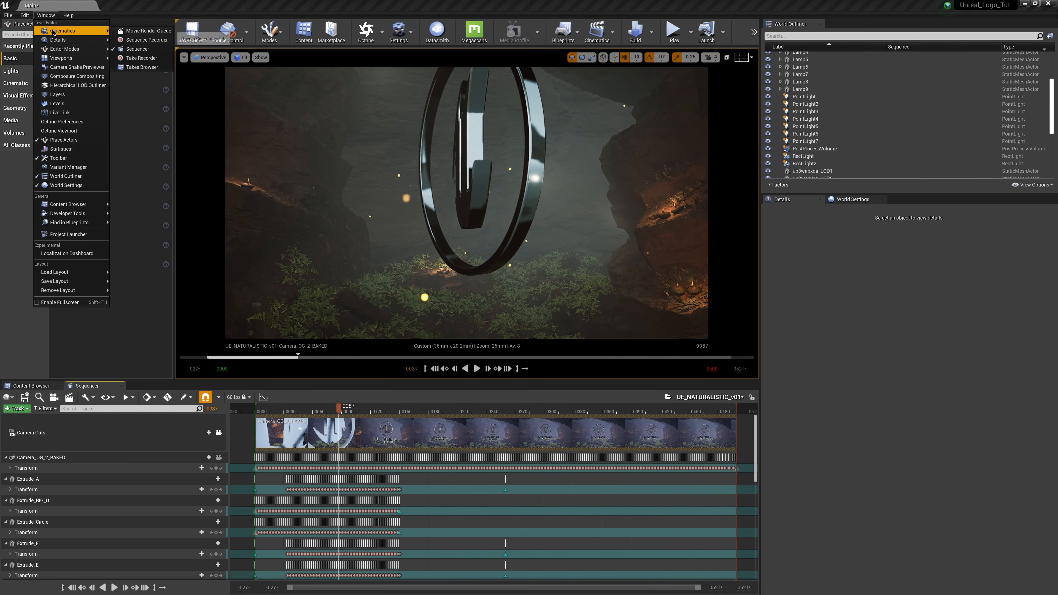
click(148, 31)
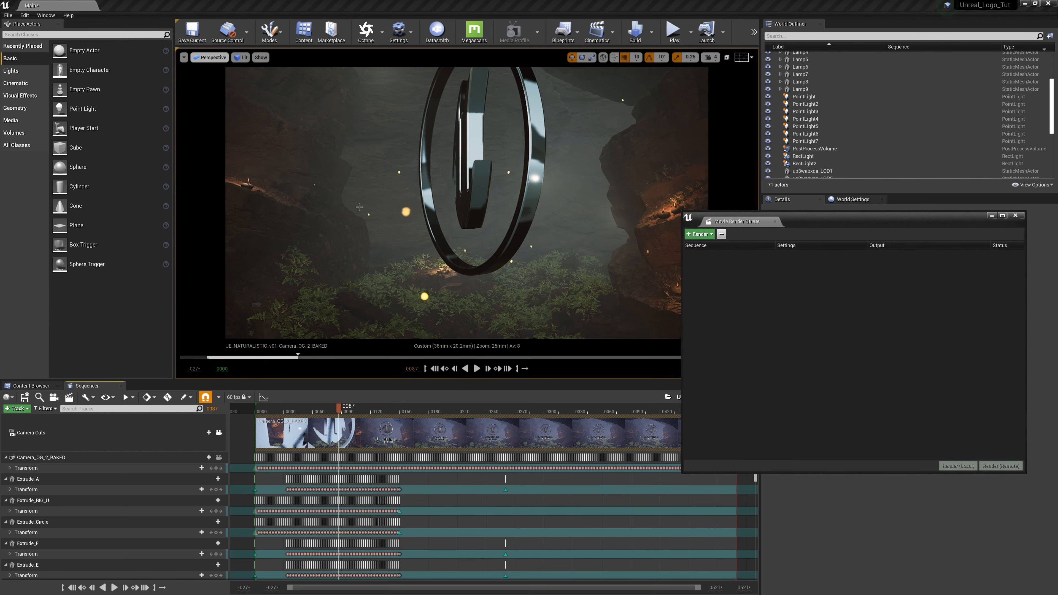
drag(855, 223, 455, 99)
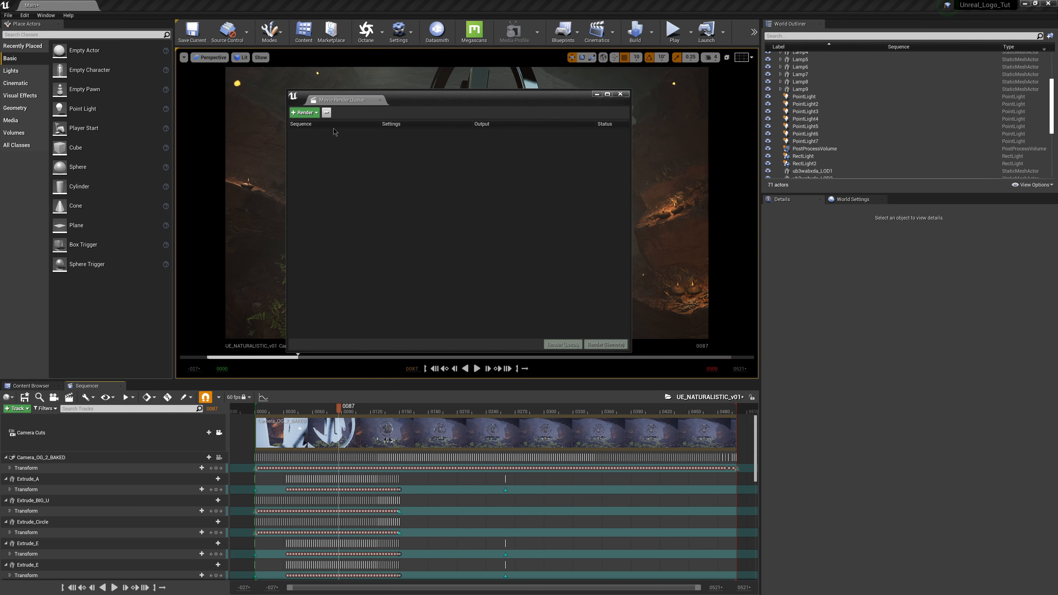
click(309, 117)
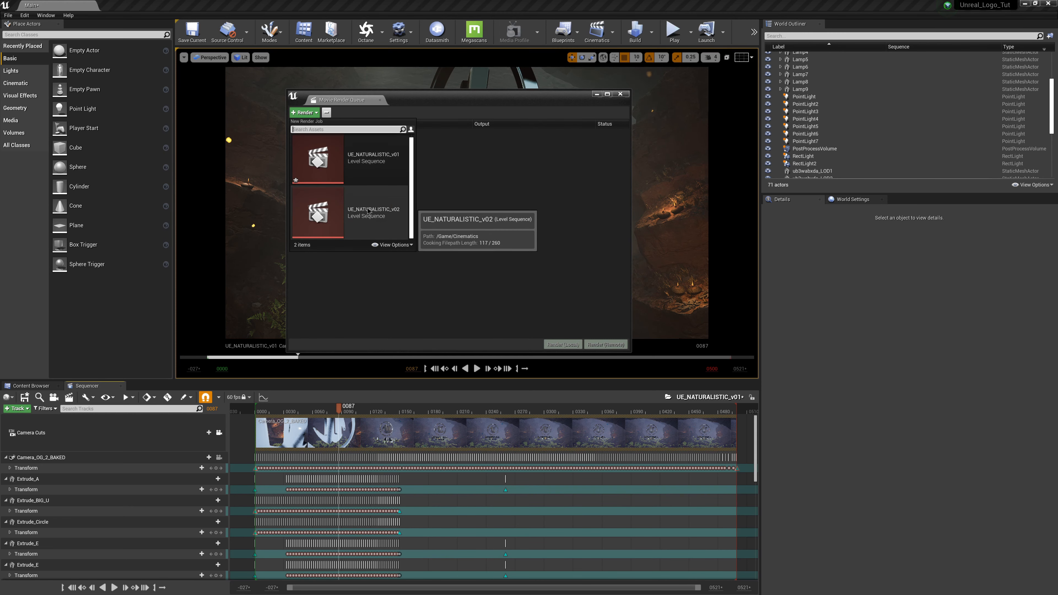
scroll(376, 191, down, 1)
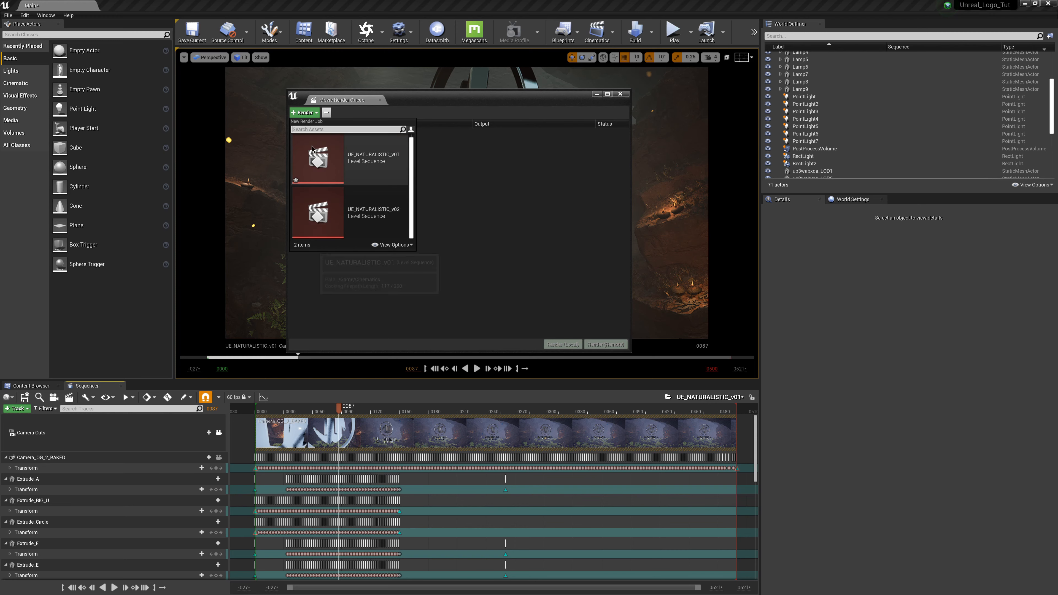
click(326, 157)
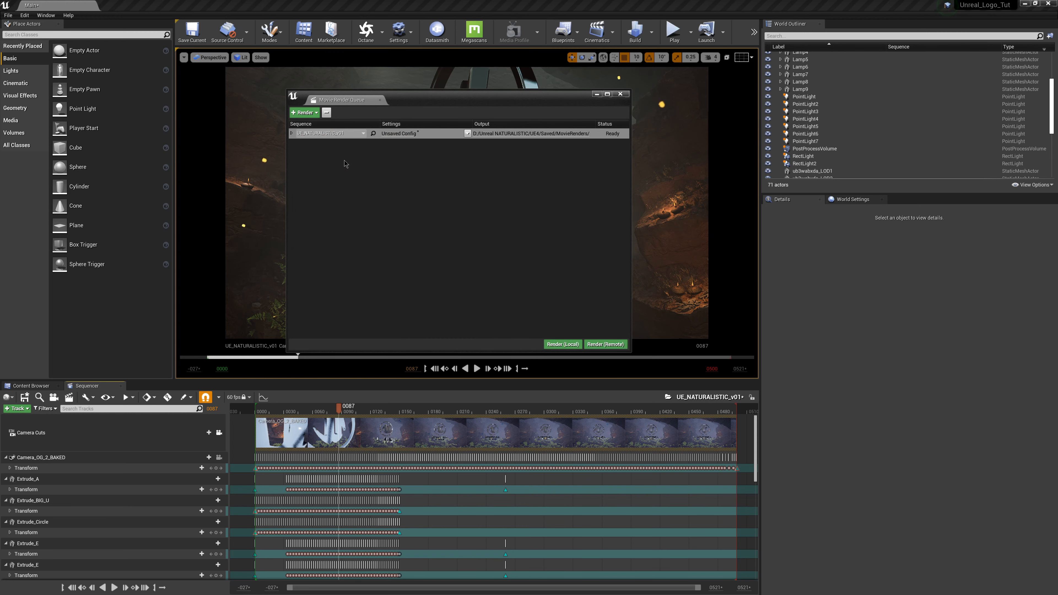
Step: In the render job's settings, remove the jpg sequence output and add an exr Sequence [16bit] output
click(399, 133)
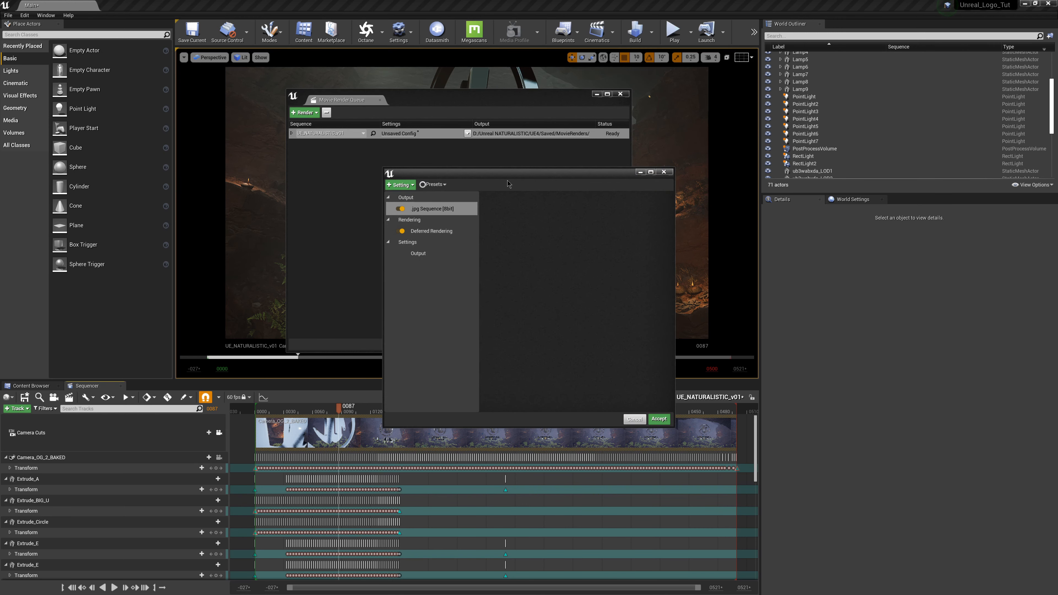
drag(506, 173, 428, 114)
click(354, 146)
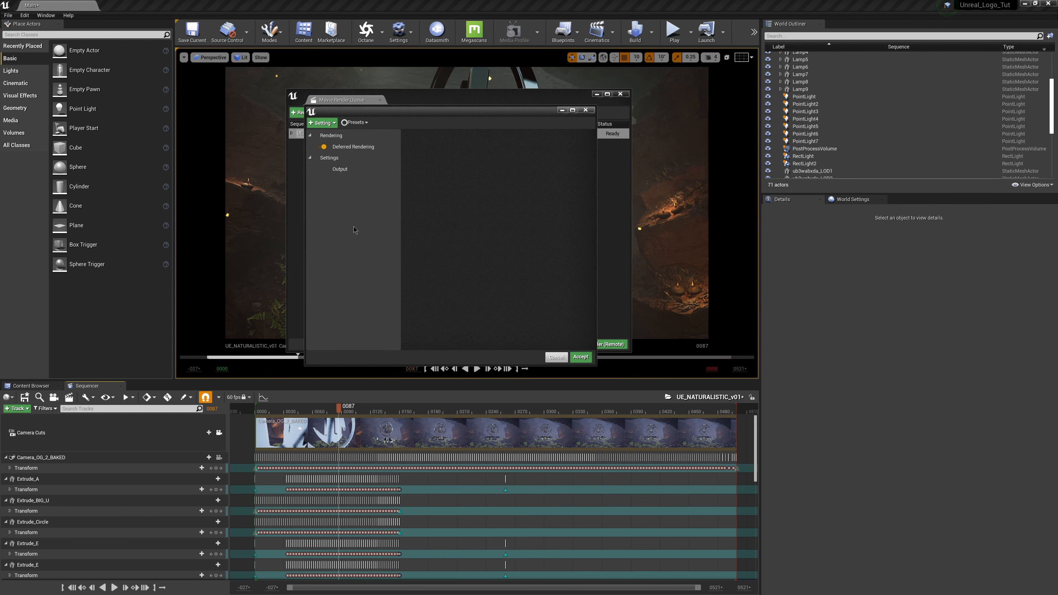
click(322, 123)
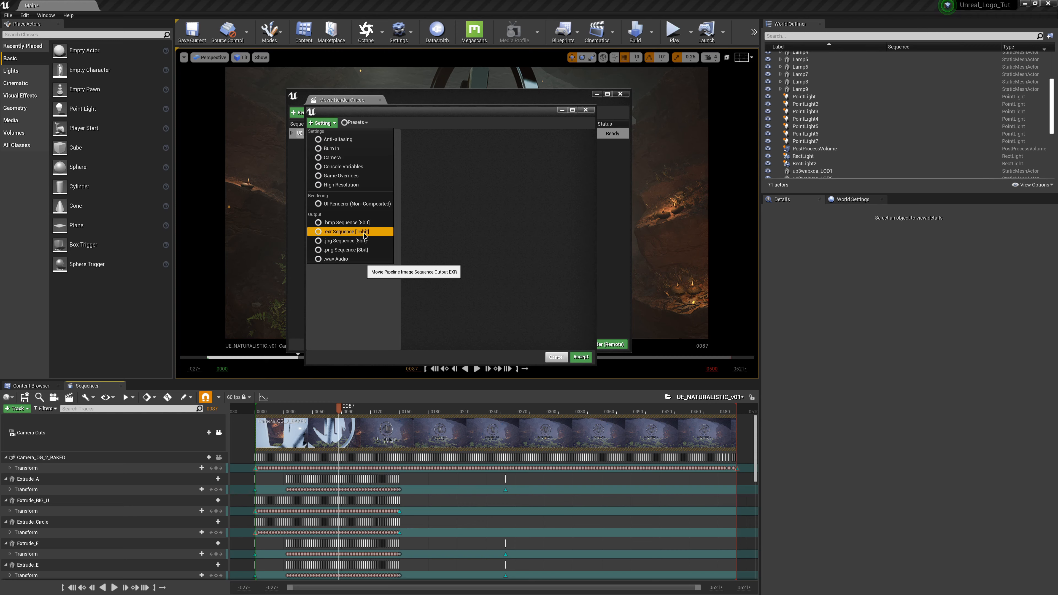
click(347, 235)
Step: For the render job's output directory, create a new folder named preRENDERS inside the Unreal NATURALISTIC folder
click(343, 193)
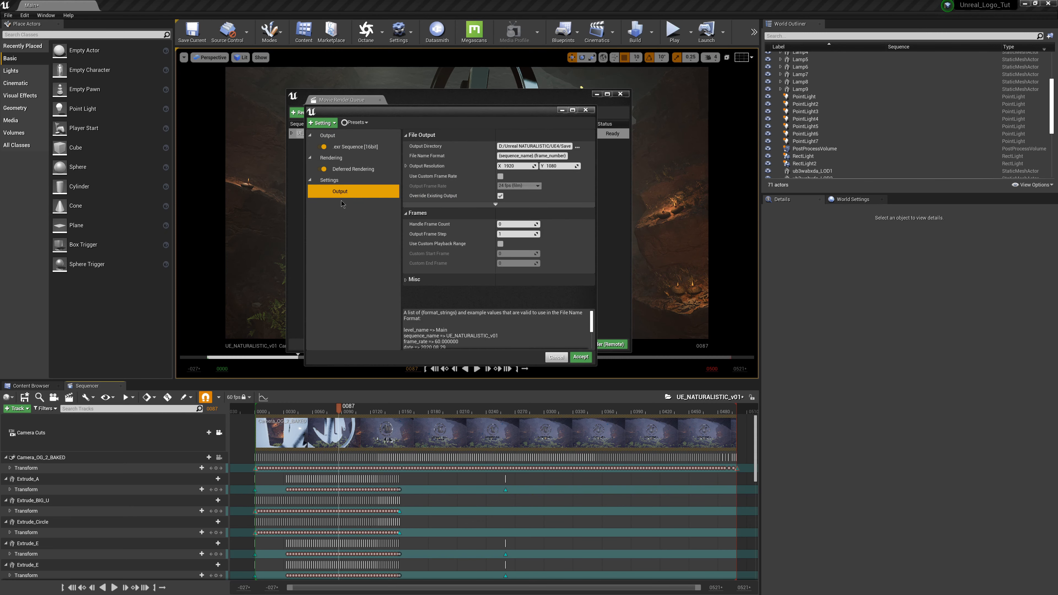
click(577, 146)
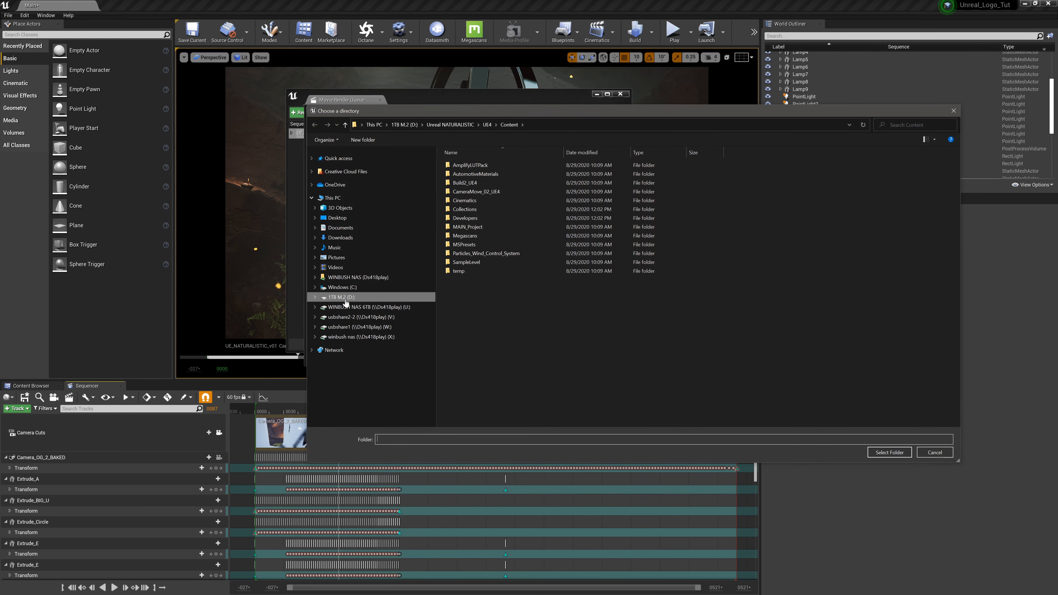
click(345, 125)
click(345, 125)
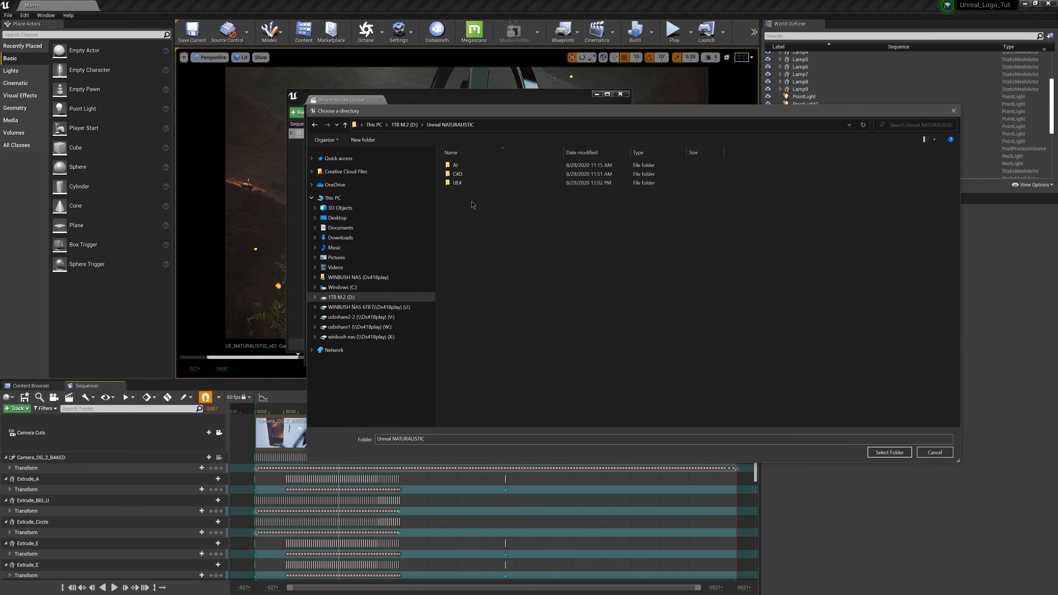
click(372, 141)
text(pre)
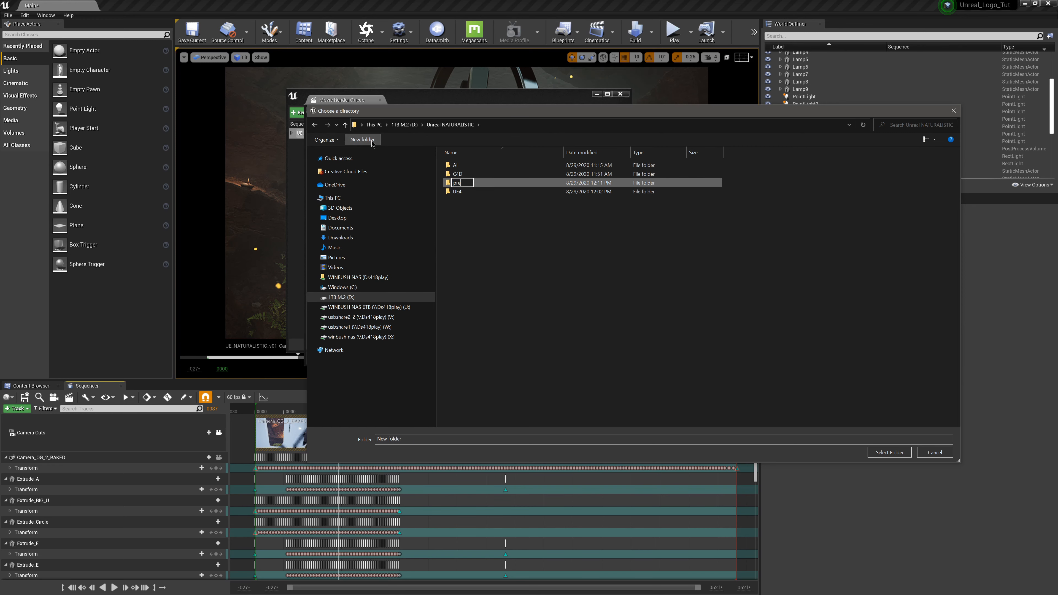
text(RENDERS)
key(Return)
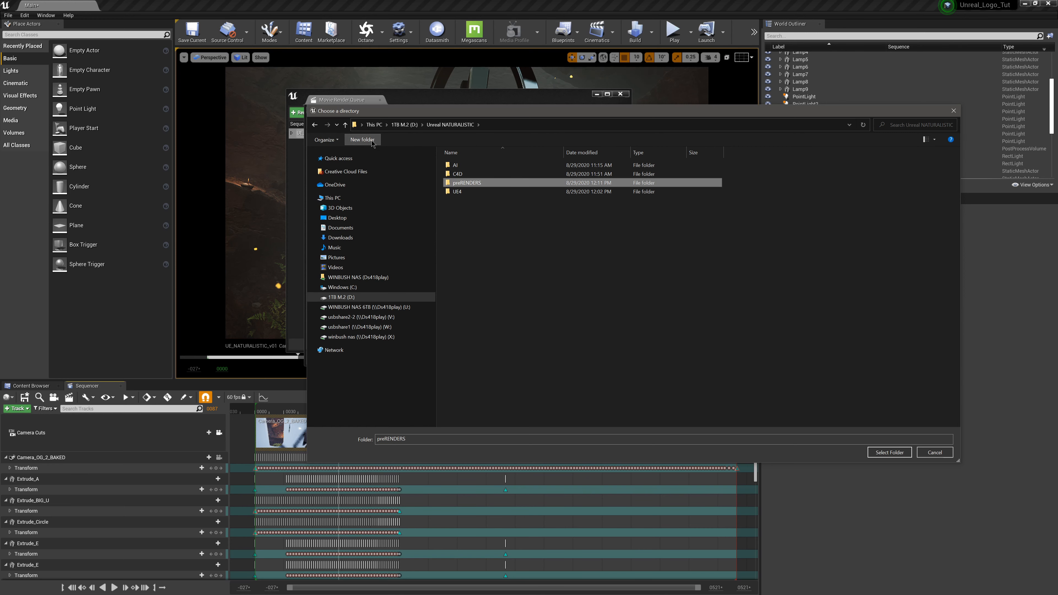
Step: Create a subfolder named Main inside preRENDERS and choose it as the job's output directory
double_click(466, 183)
click(363, 140)
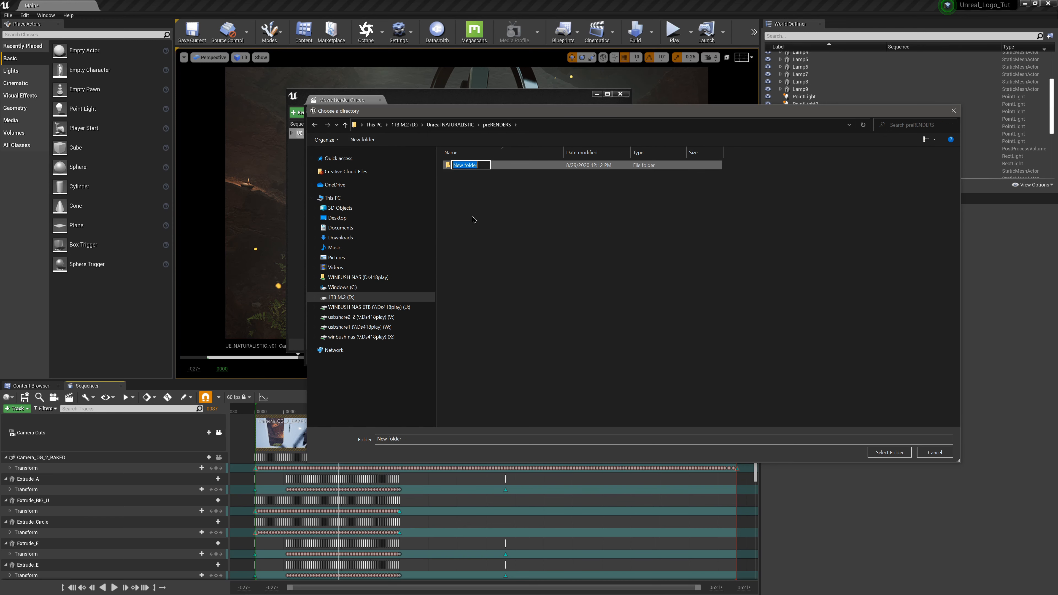
text(Main)
key(Return)
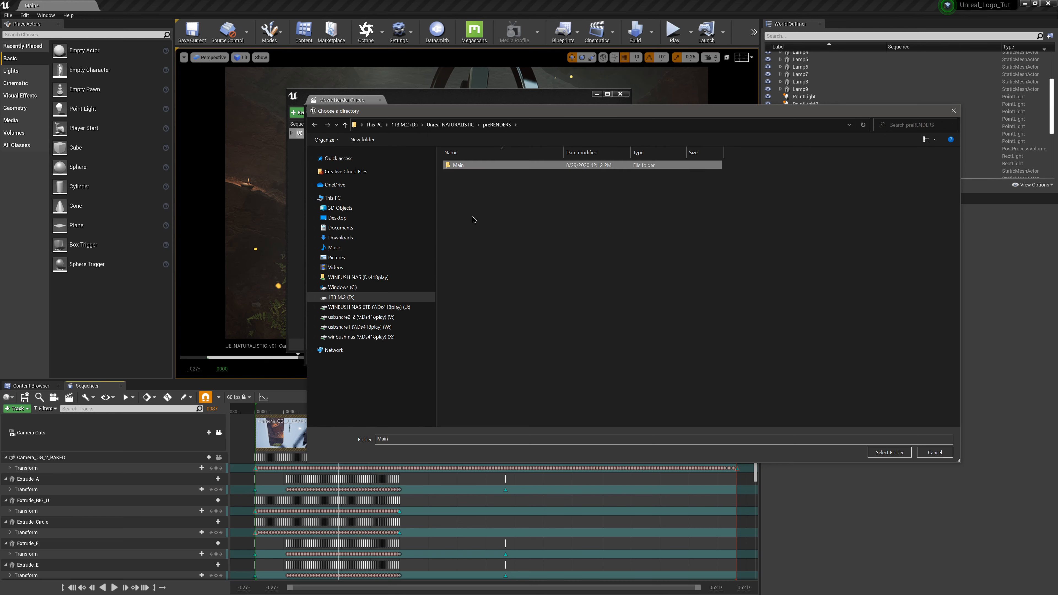
double_click(455, 166)
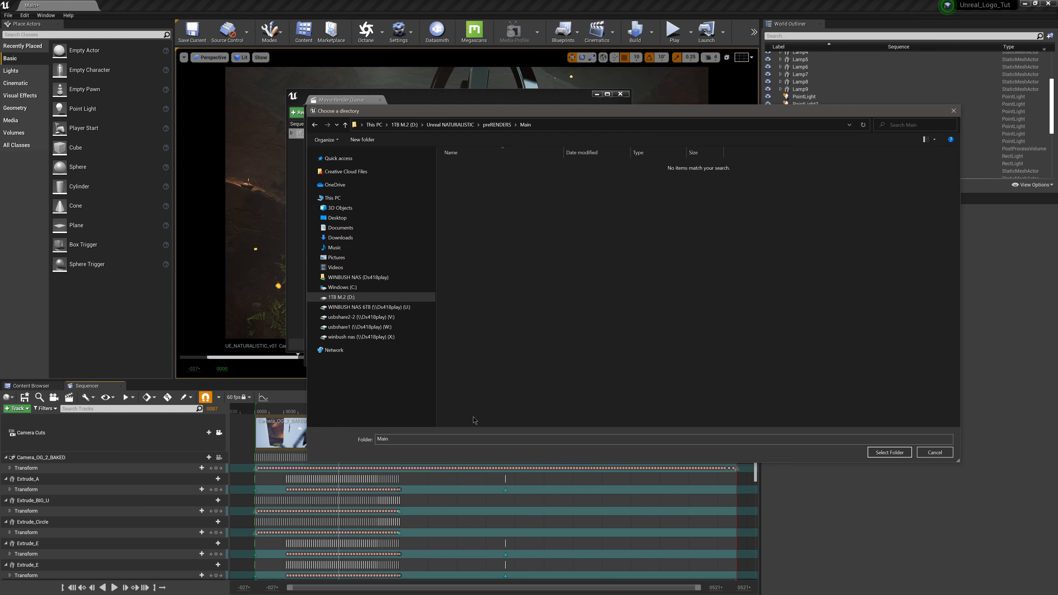
click(889, 453)
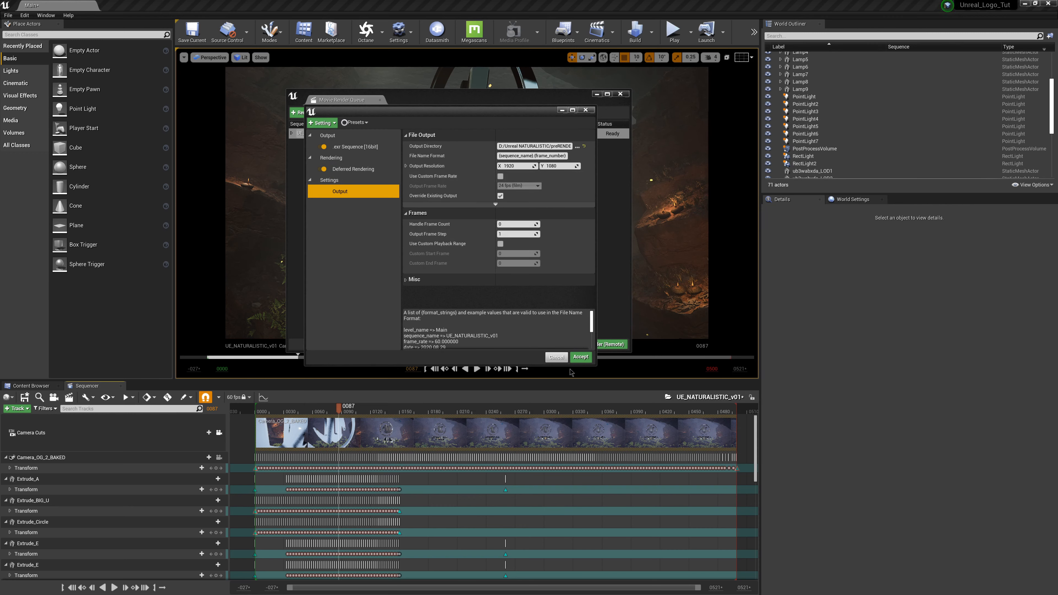
Step: Accept the job's output settings and render the queued sequence locally
click(581, 357)
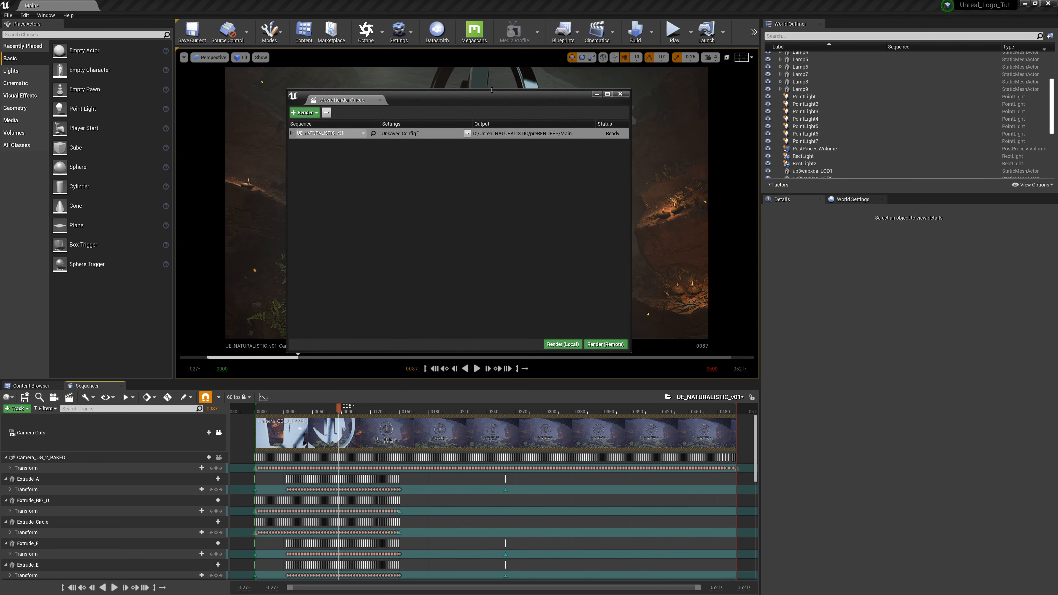
drag(492, 90, 469, 79)
click(531, 329)
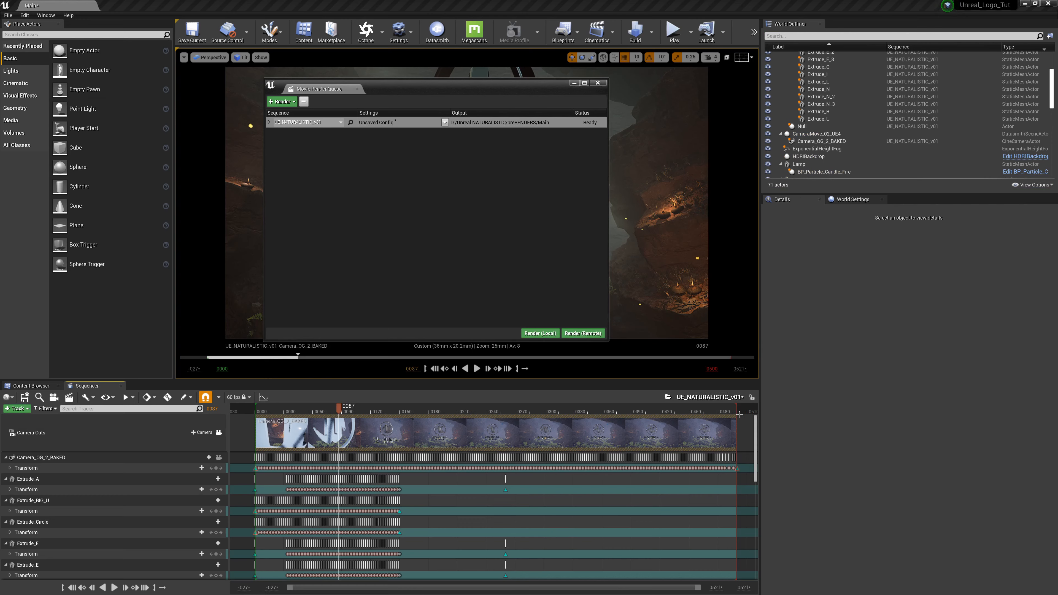
Step: Open the preRENDERS/Main folder in File Explorer and check the rendered EXR frames through to the last one
key(super)
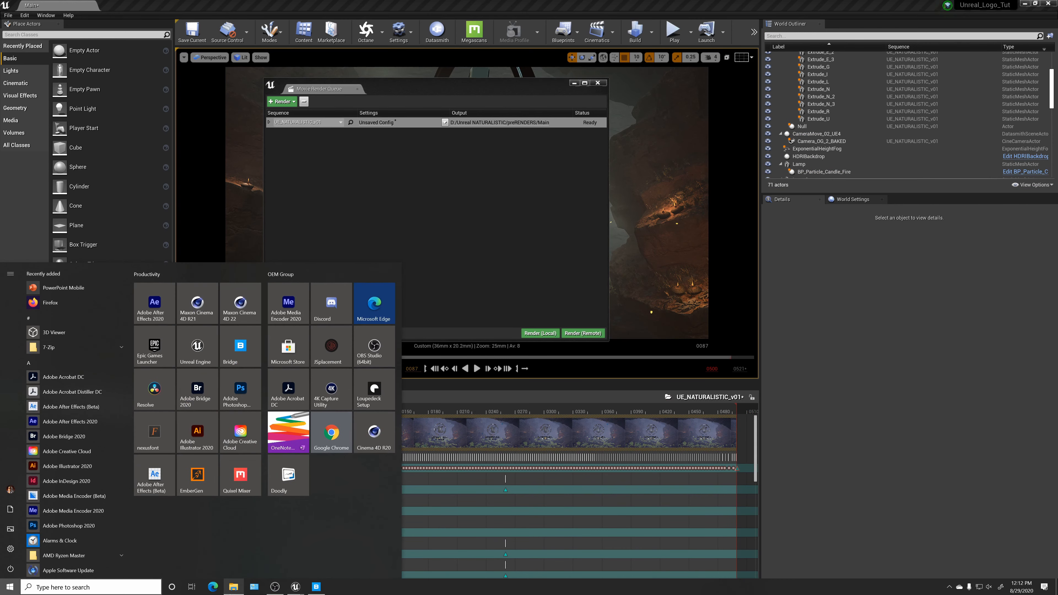
click(234, 587)
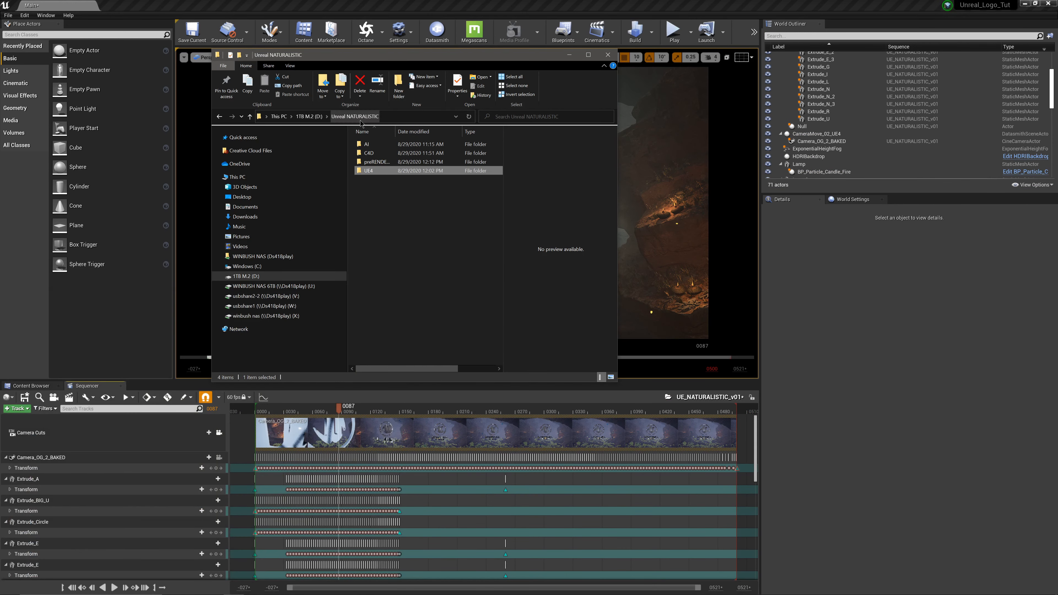
double_click(372, 161)
double_click(368, 144)
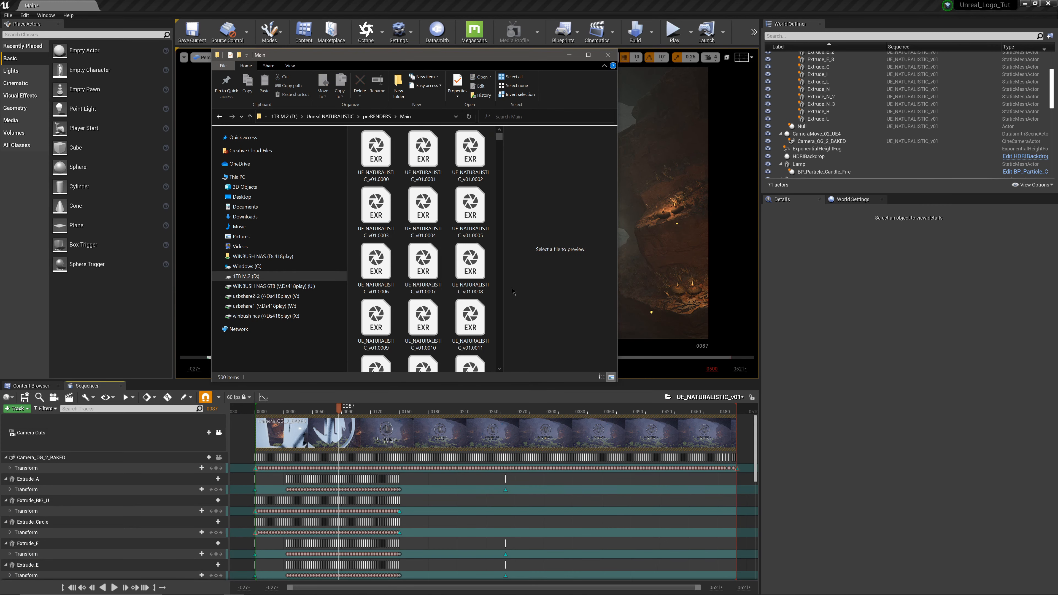
drag(620, 221, 828, 220)
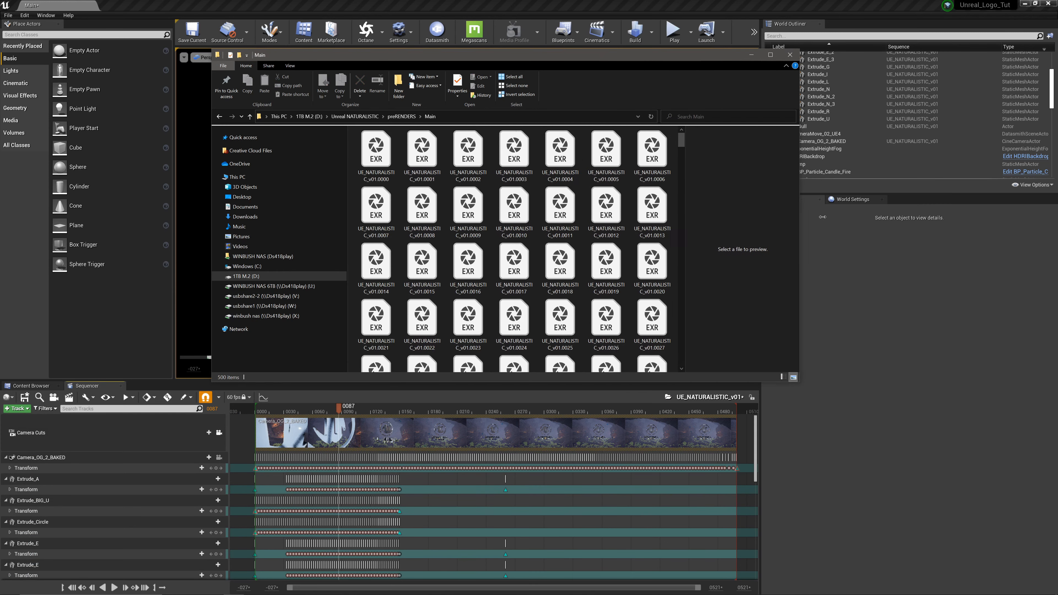
scroll(576, 256, down, 10)
scroll(576, 255, down, 20)
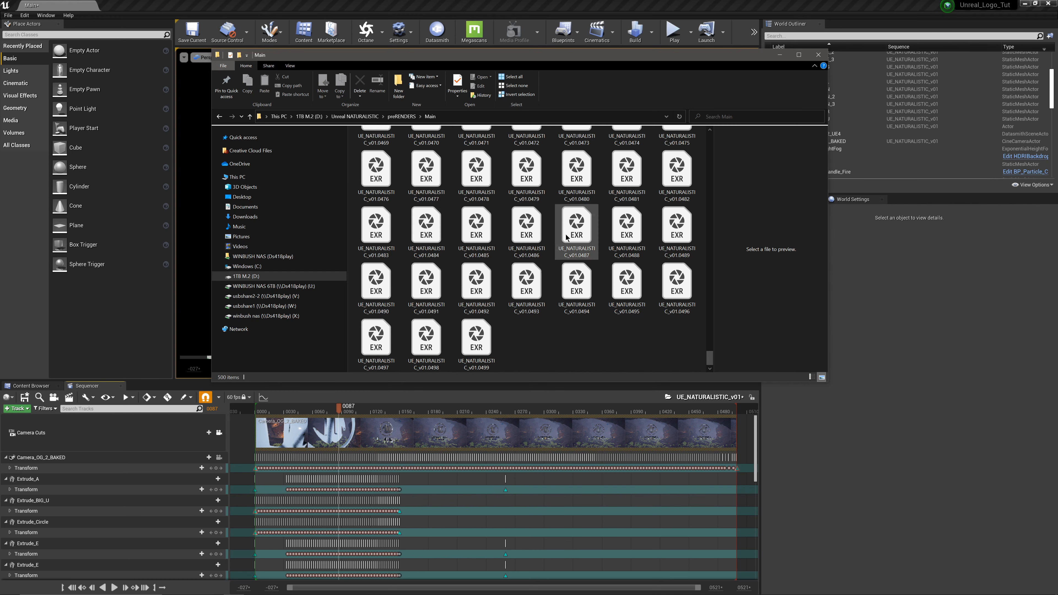
click(787, 57)
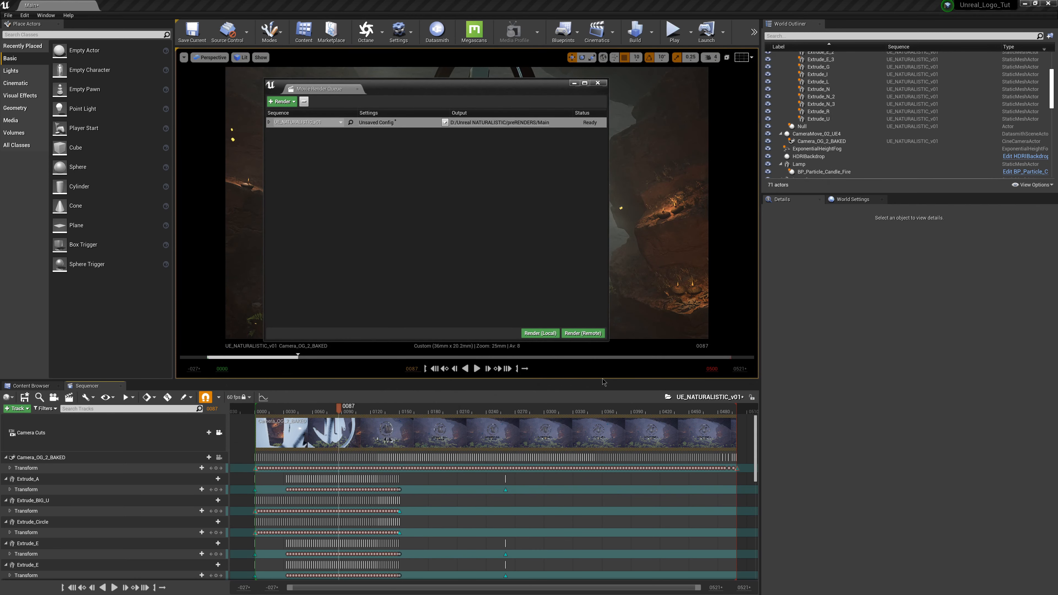
Step: Close the Movie Render Queue and open the Render Movie Settings for the UE_NATURALISTIC_v01 sequence
click(599, 84)
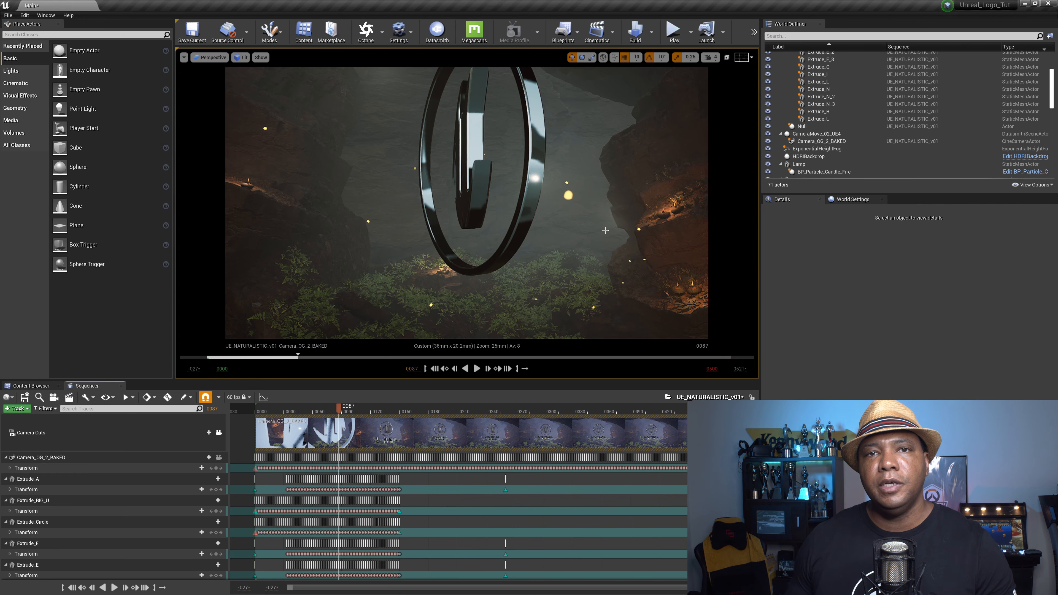
click(68, 398)
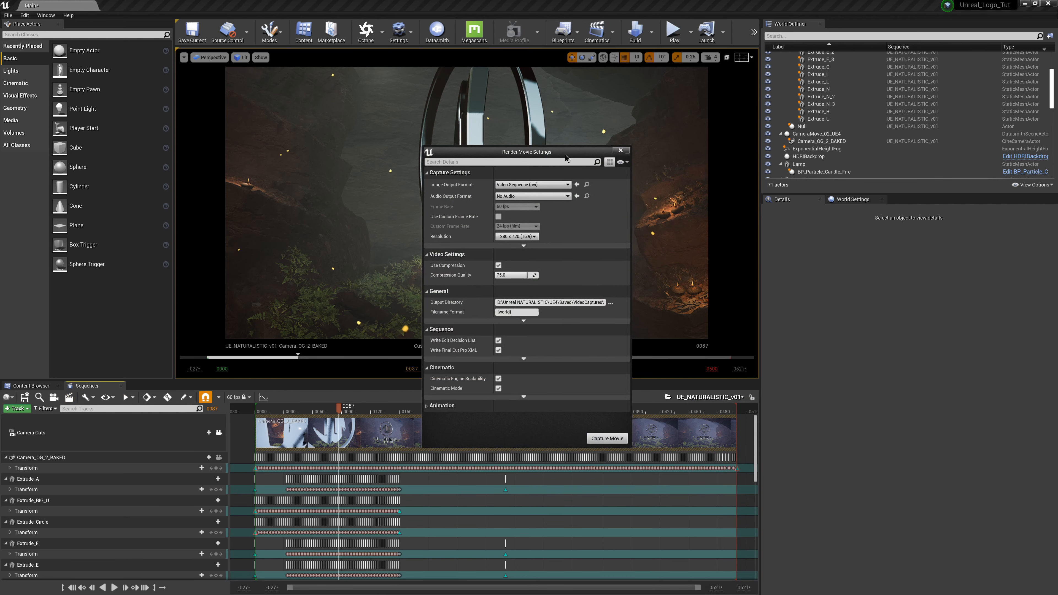
drag(566, 155, 556, 148)
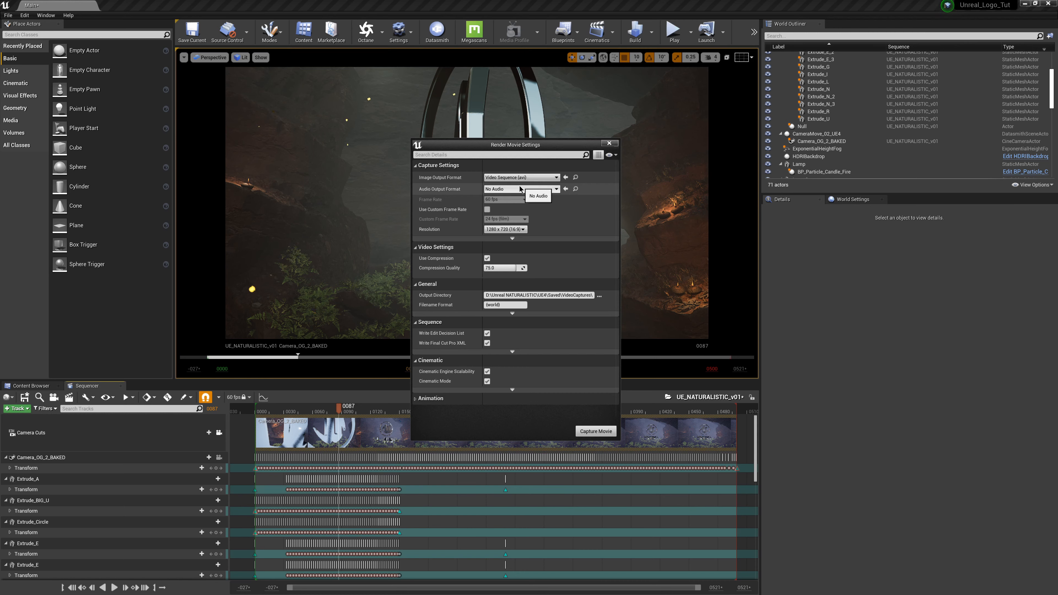
drag(533, 146, 522, 146)
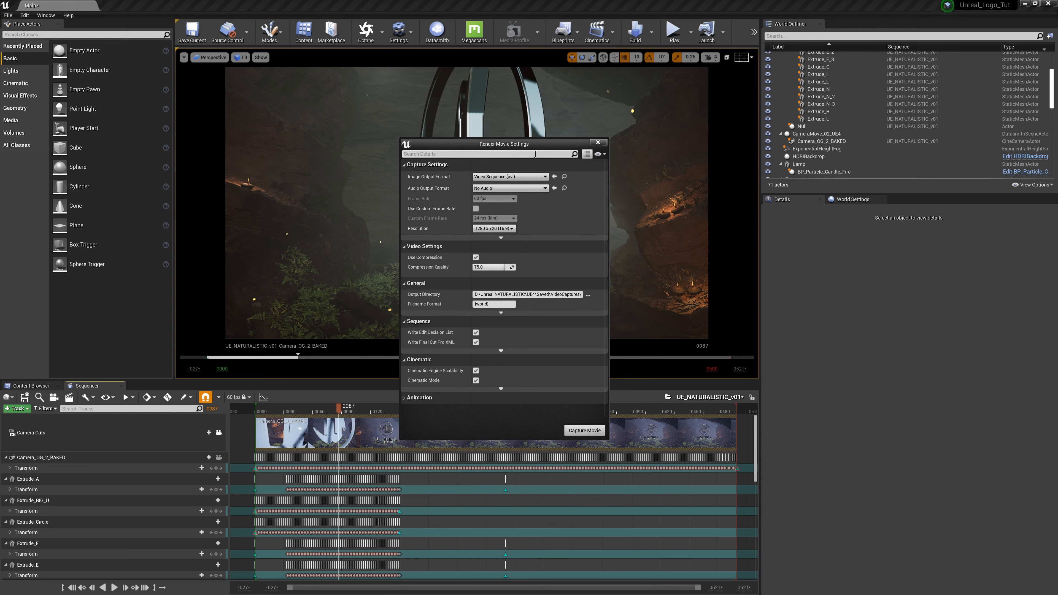
Step: Set the image output format to Custom Render Passes and the resolution to 1920 x 1080 (16:9)
click(519, 177)
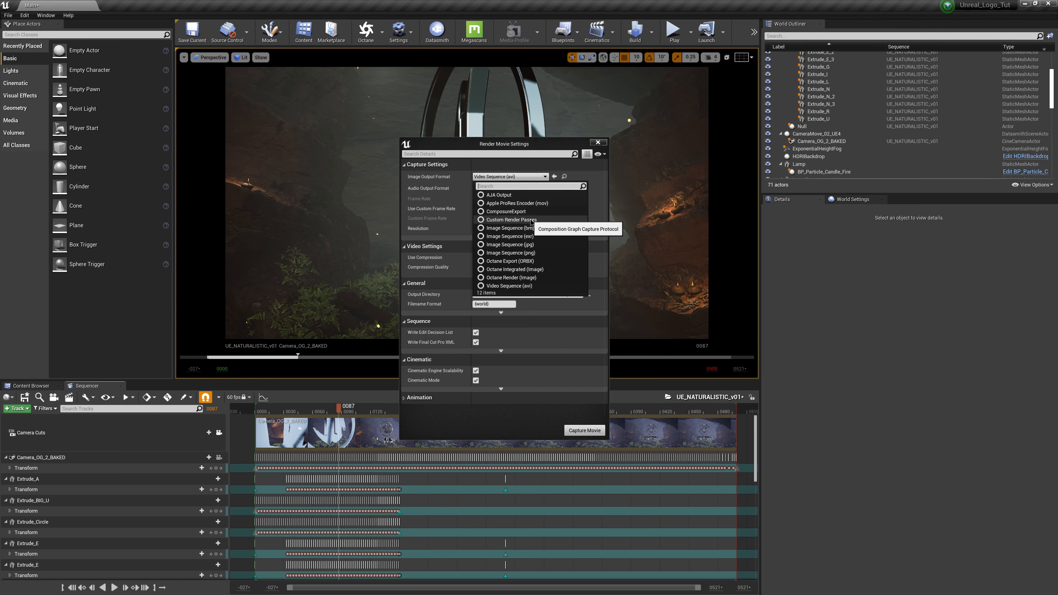
click(512, 220)
click(501, 229)
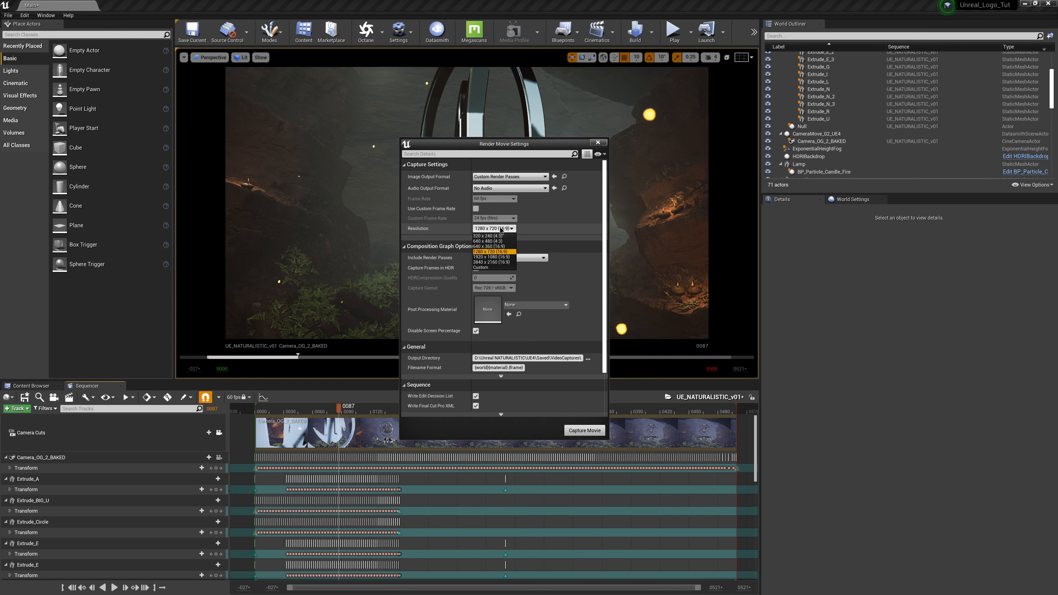
click(486, 258)
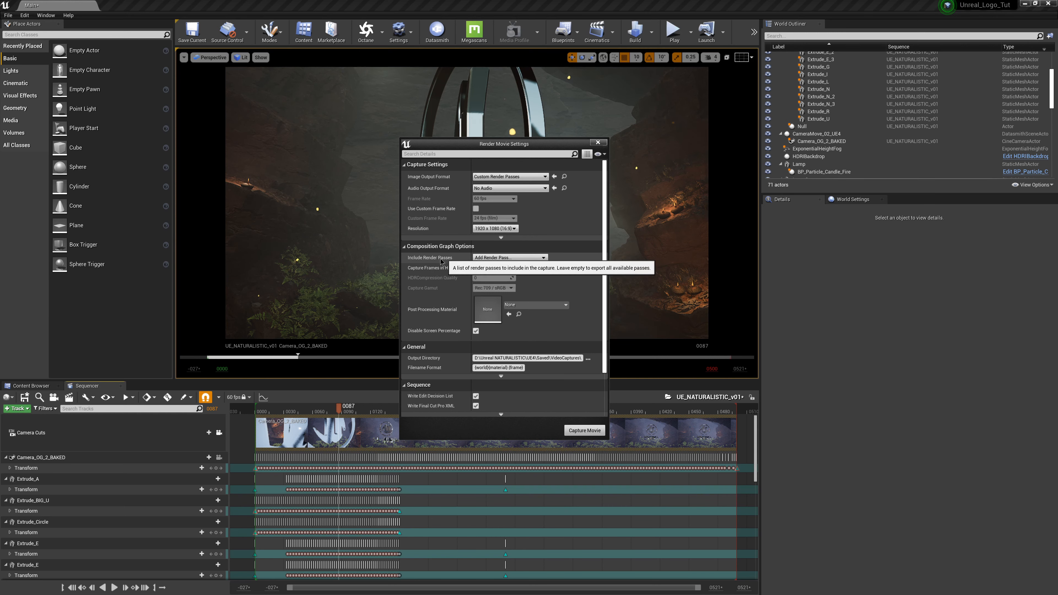
Step: Include the Ambient Occlusion and Scene Depth render passes in the capture
click(485, 259)
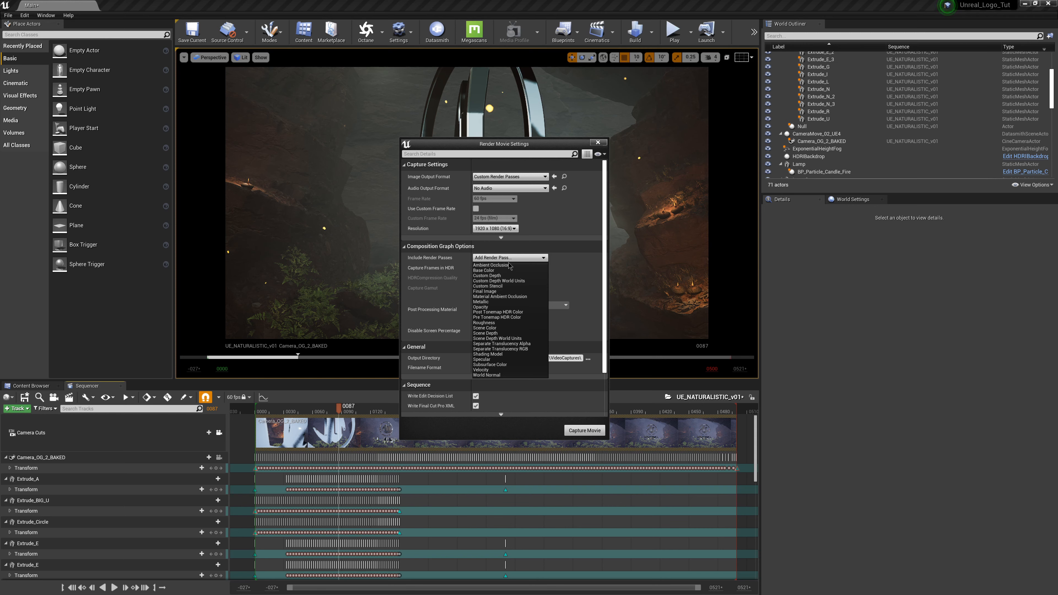
click(500, 266)
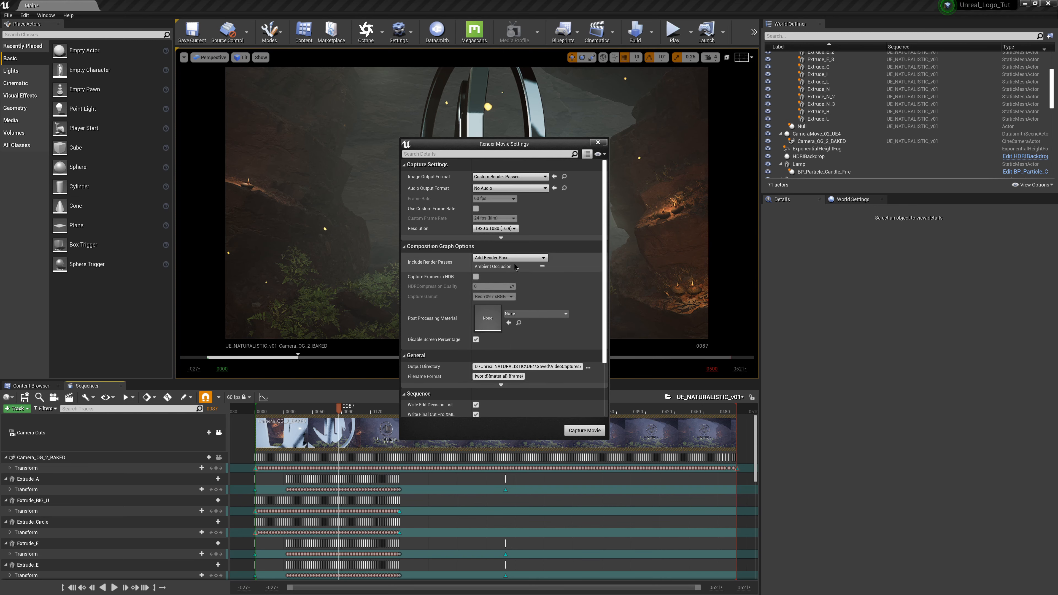
click(506, 261)
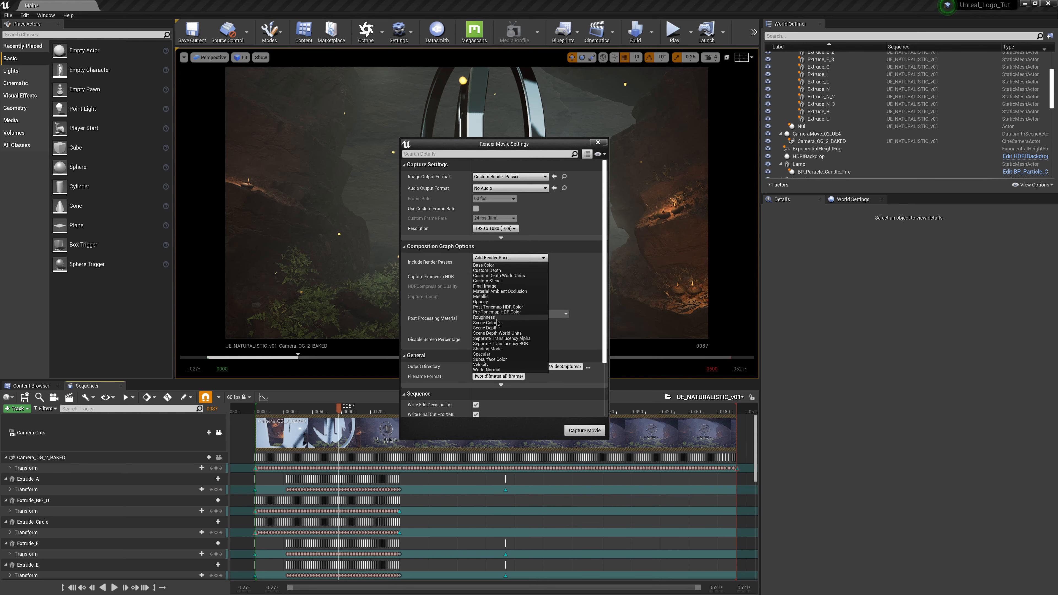
click(498, 328)
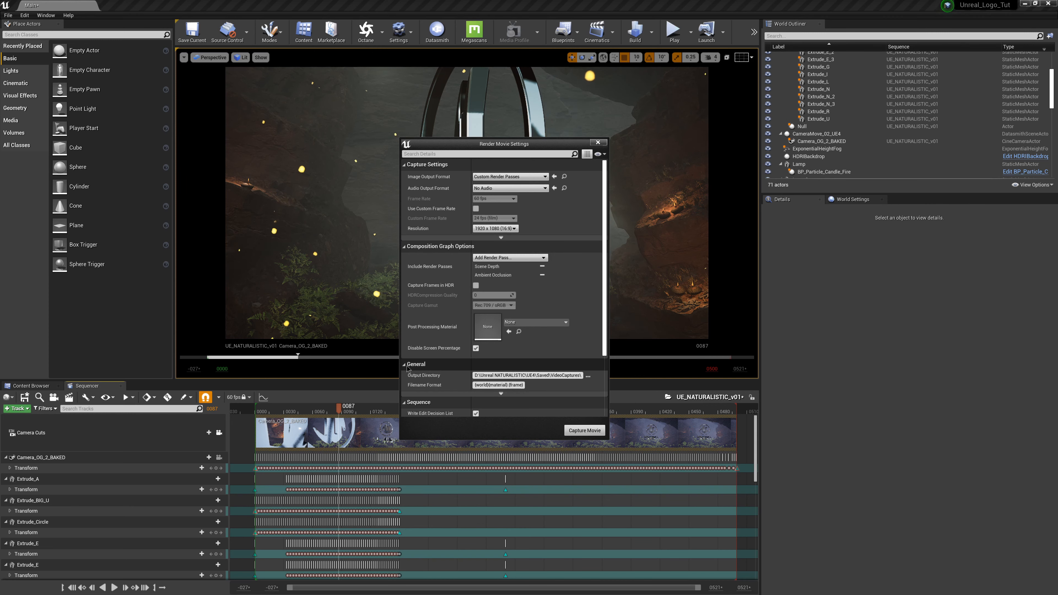
Step: Create a folder named Passes inside preRENDERS and set it as the movie capture's output directory
scroll(414, 365, down, 2)
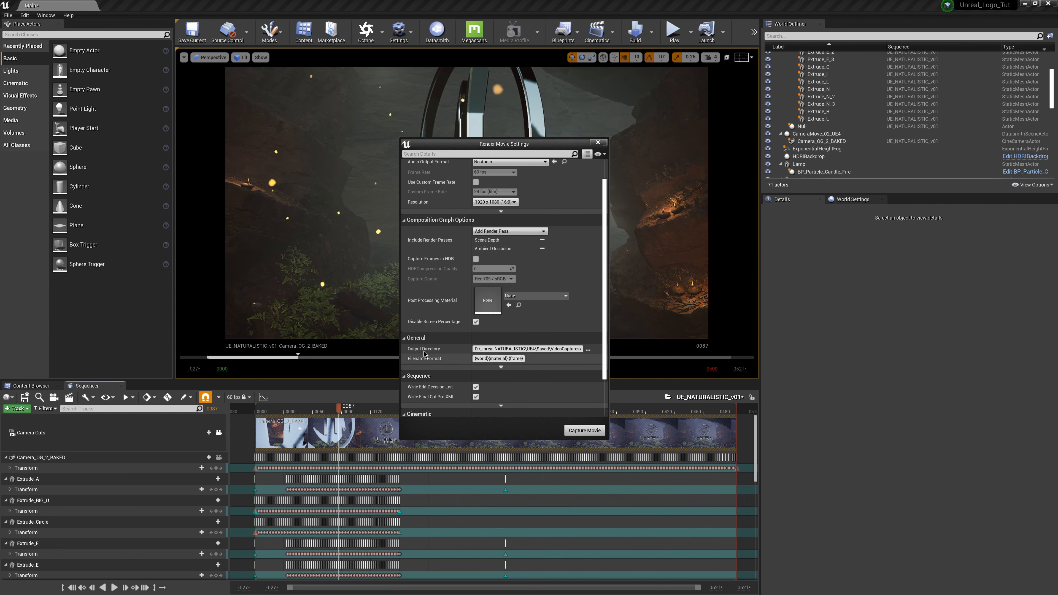
click(588, 350)
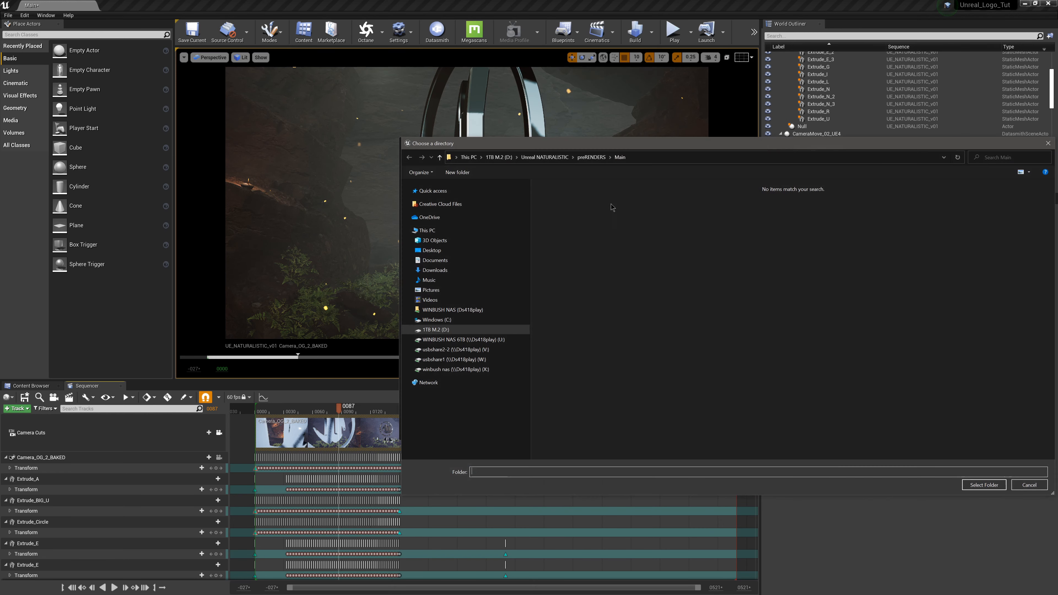
click(589, 157)
click(457, 173)
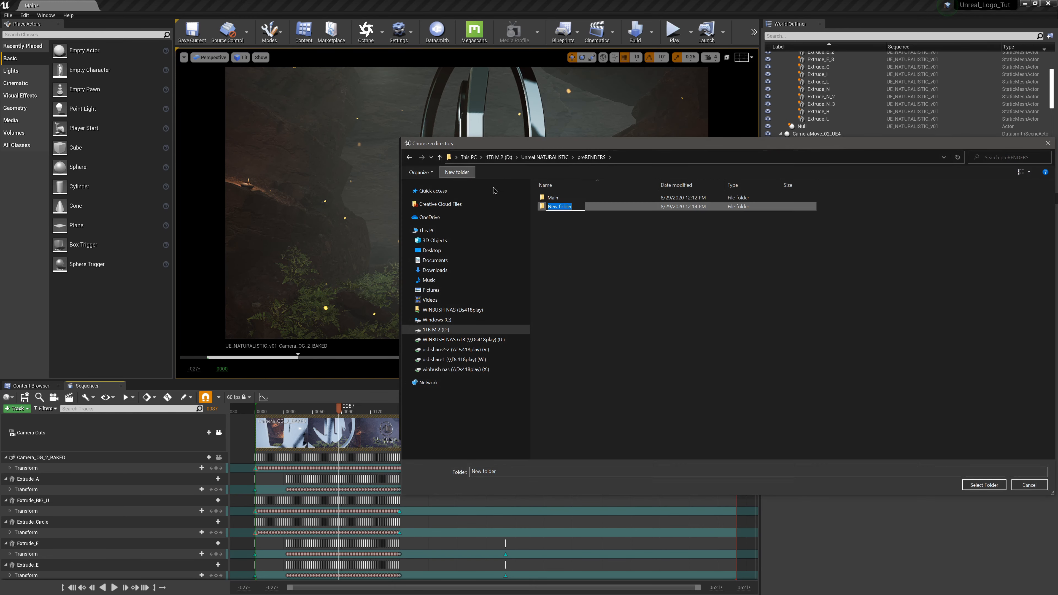
text(Passe)
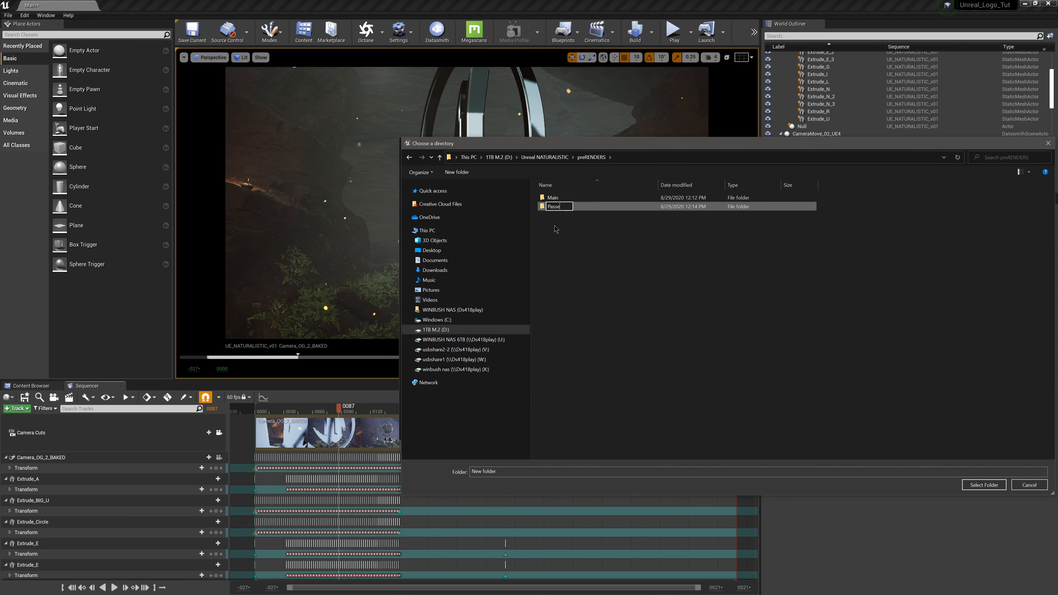
text(s)
key(Return)
double_click(565, 209)
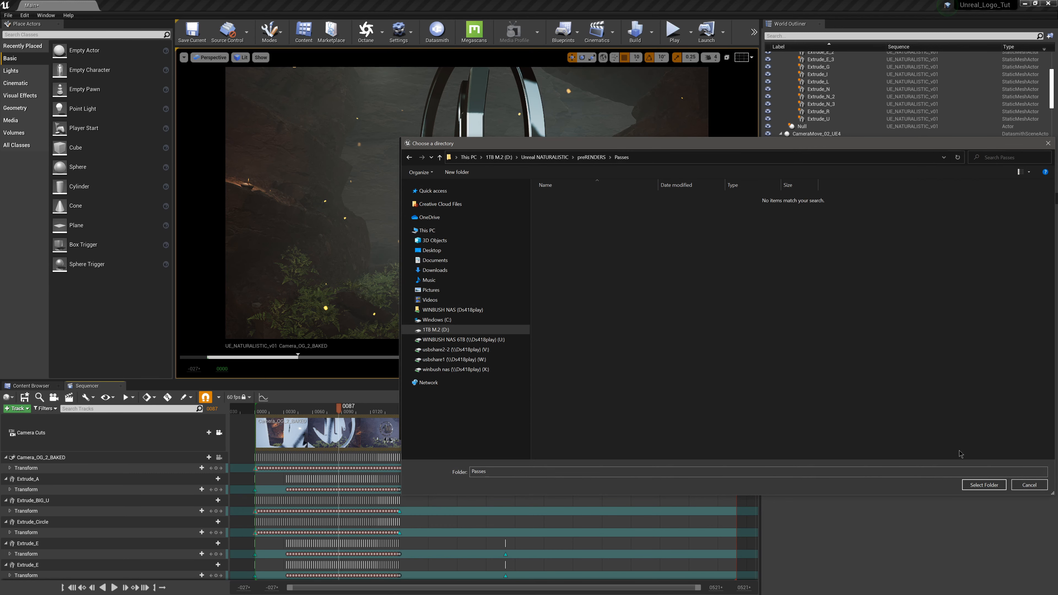
click(984, 485)
Step: Enable Use Separate Process for the movie capture and start it, saving the changed sequence, level and built data
scroll(542, 317, down, 2)
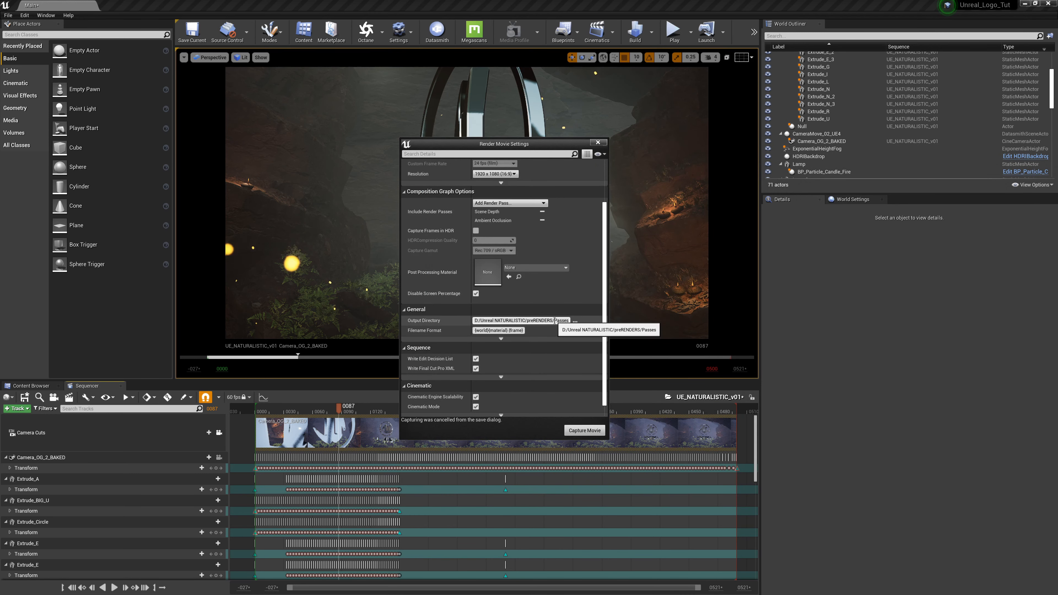
click(501, 339)
scroll(502, 339, down, 1)
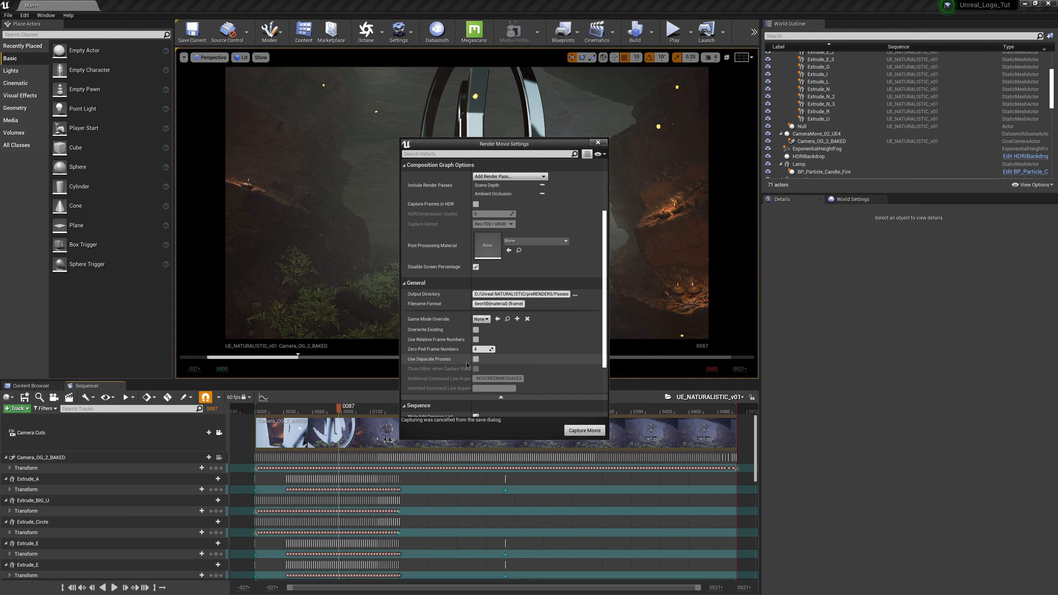
click(478, 360)
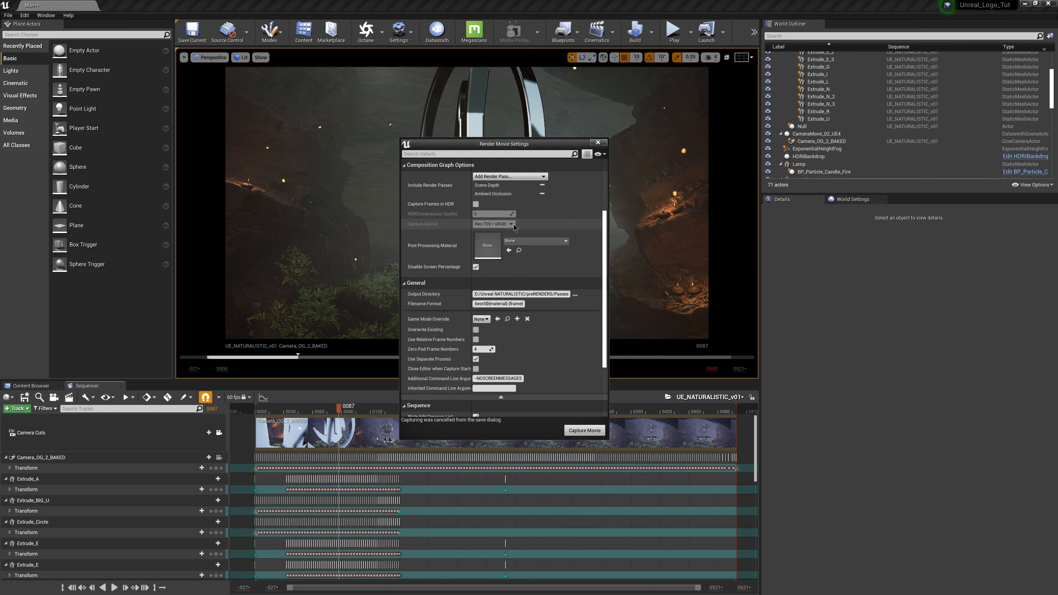
click(590, 432)
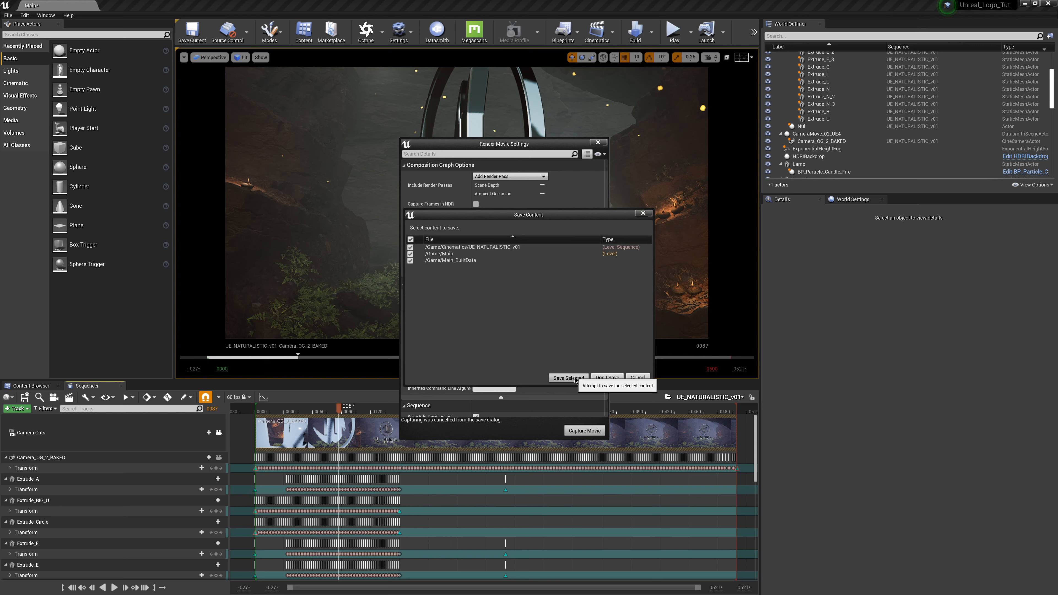
click(568, 379)
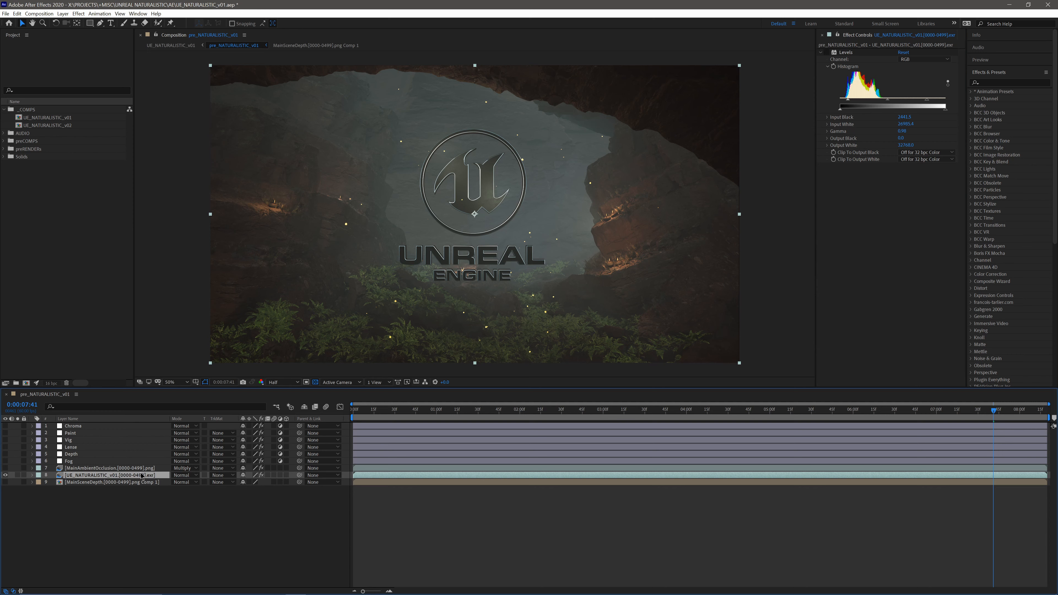
Step: In After Effects, enable Levels on the UE_NATURALISTIC_v01 EXR layer and show the MainAmbientOcclusion layer with its Opacity property
click(827, 52)
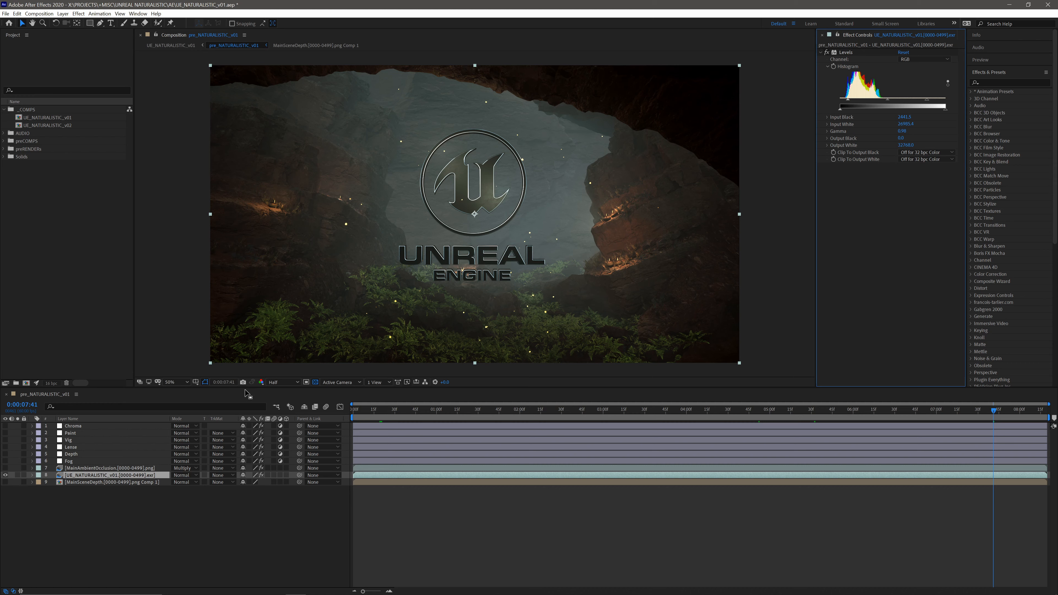
click(118, 468)
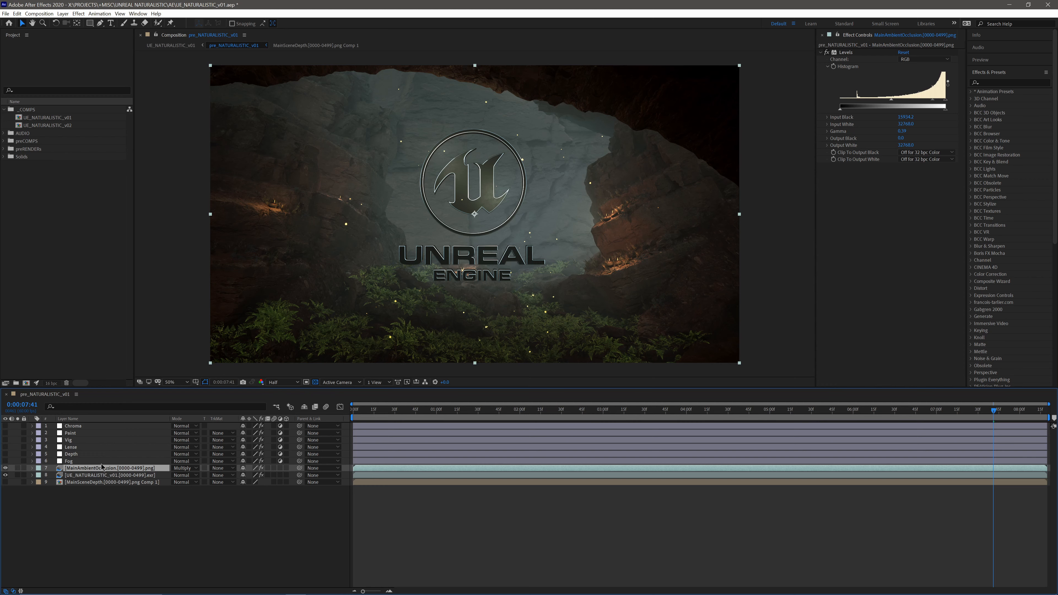
key(t)
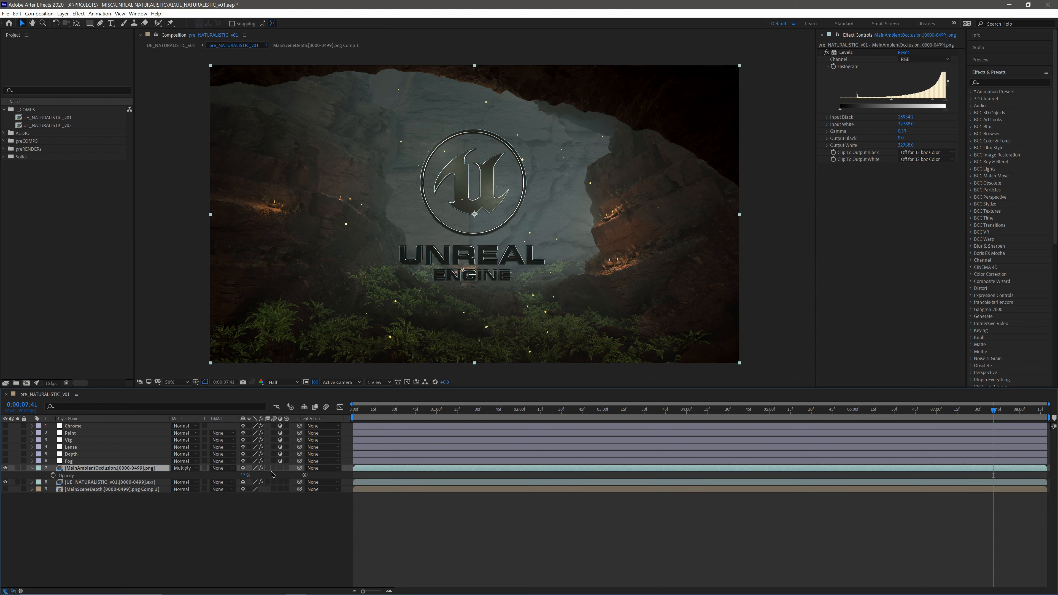
Step: Try the MainAmbientOcclusion layer at 100% opacity and undo the change
click(244, 475)
drag(245, 475, 315, 475)
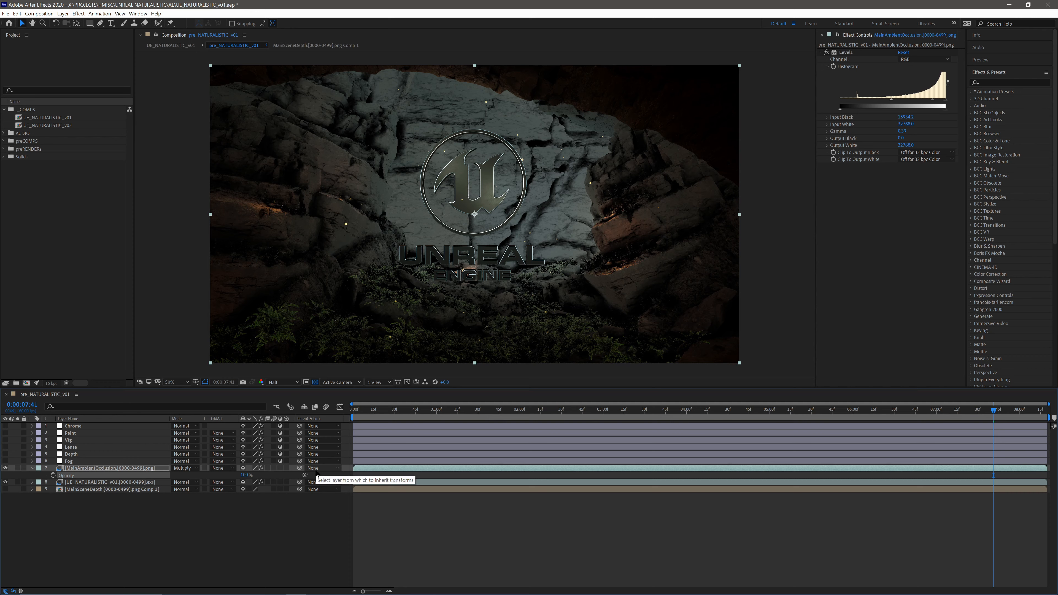
key(ctrl+z)
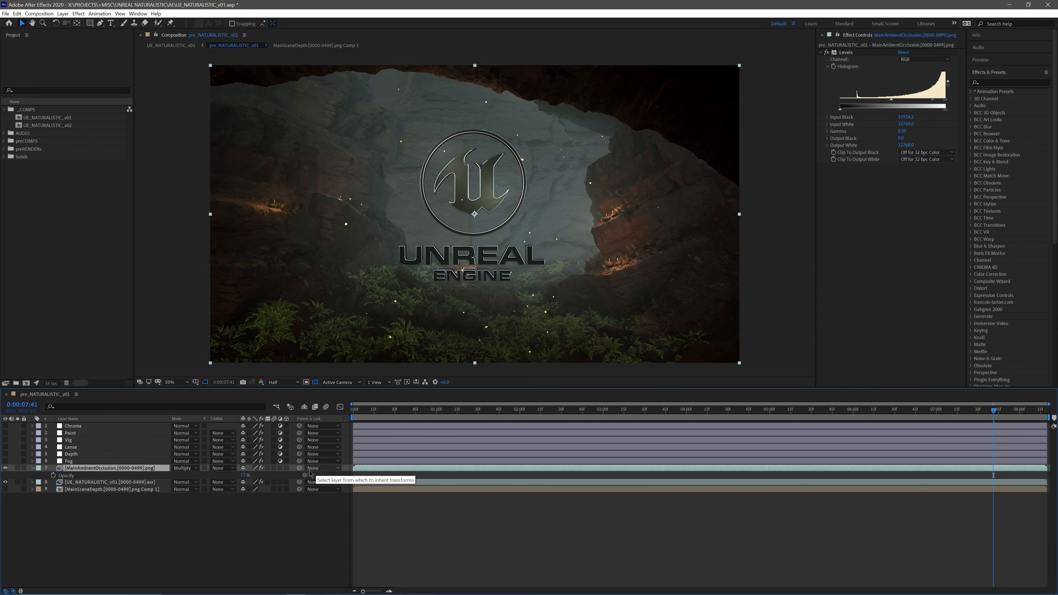
Step: Set the MainAmbientOcclusion layer's opacity to 10%
click(244, 476)
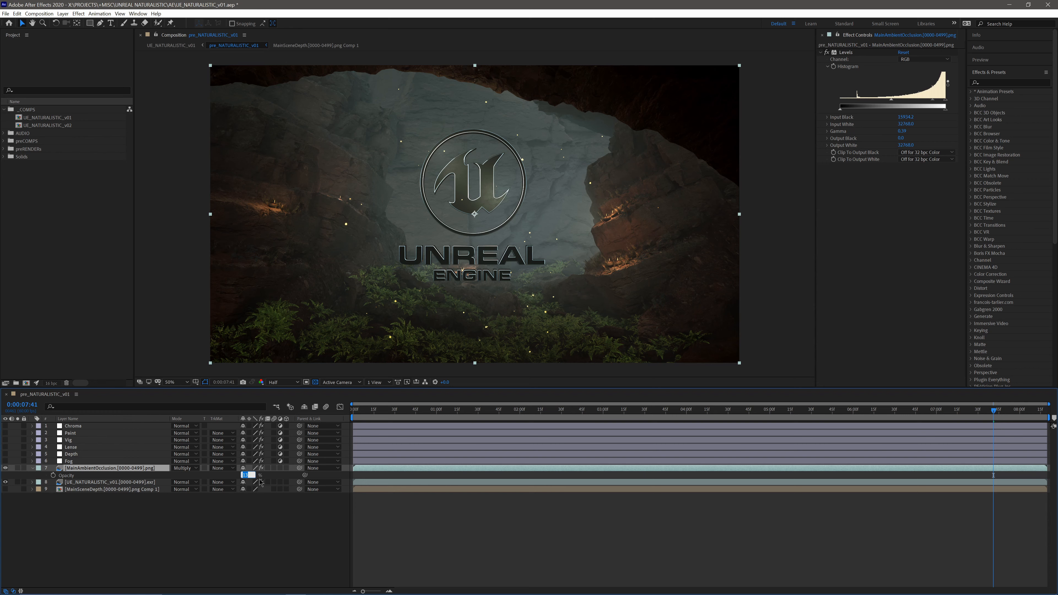
text(10)
key(Return)
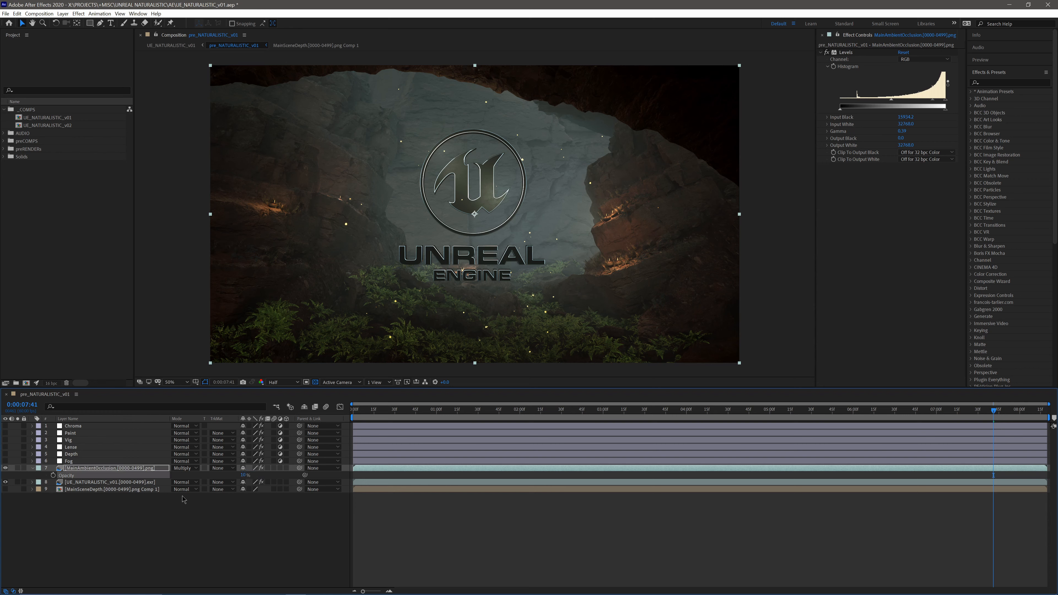
Step: Open the nested MainSceneDepth composition and select its PNG sequence layer to view the depth pass
click(94, 490)
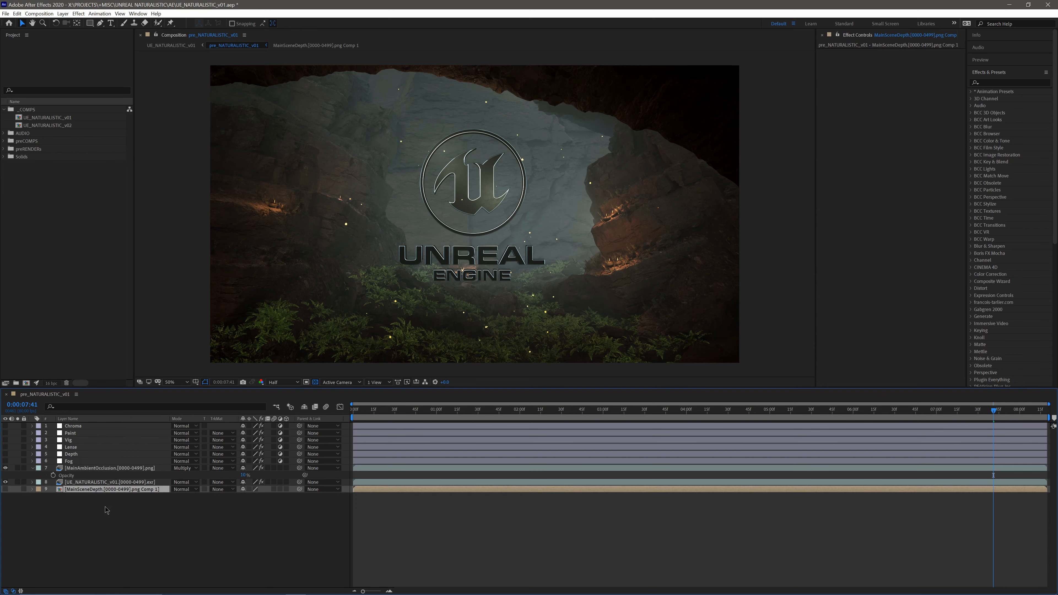
double_click(115, 491)
scroll(399, 336, down, 2)
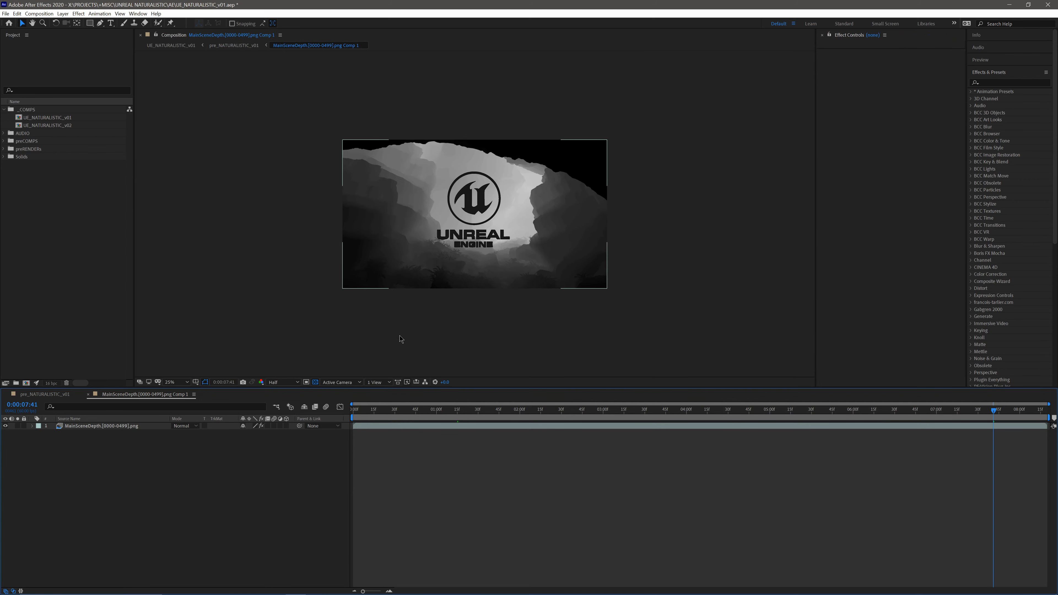
scroll(399, 336, up, 2)
click(140, 426)
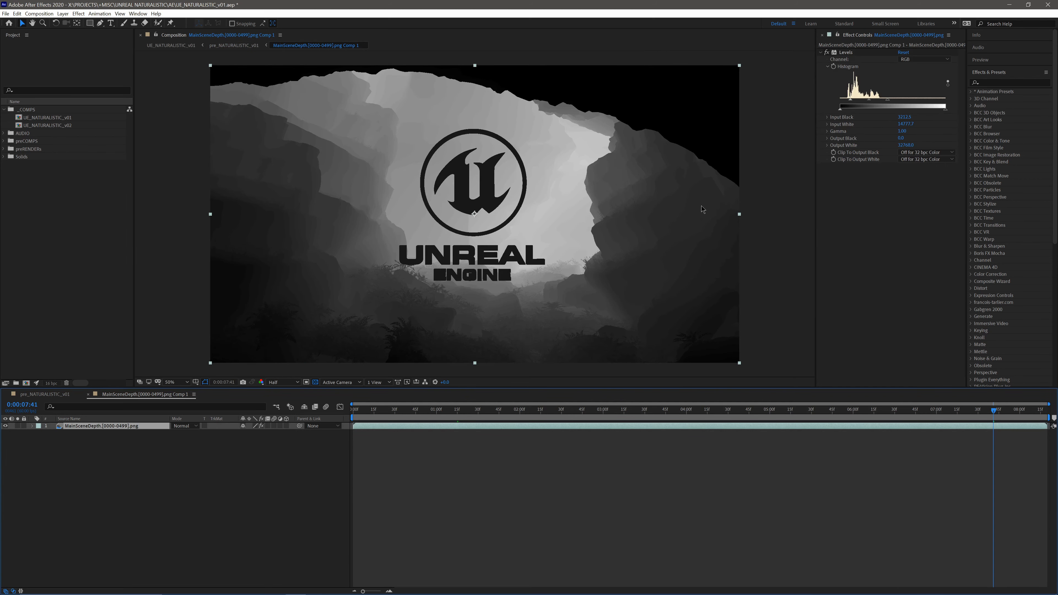
Step: Compare the scene depth pass with and without its Levels effect, leaving the effect enabled and selected
click(827, 53)
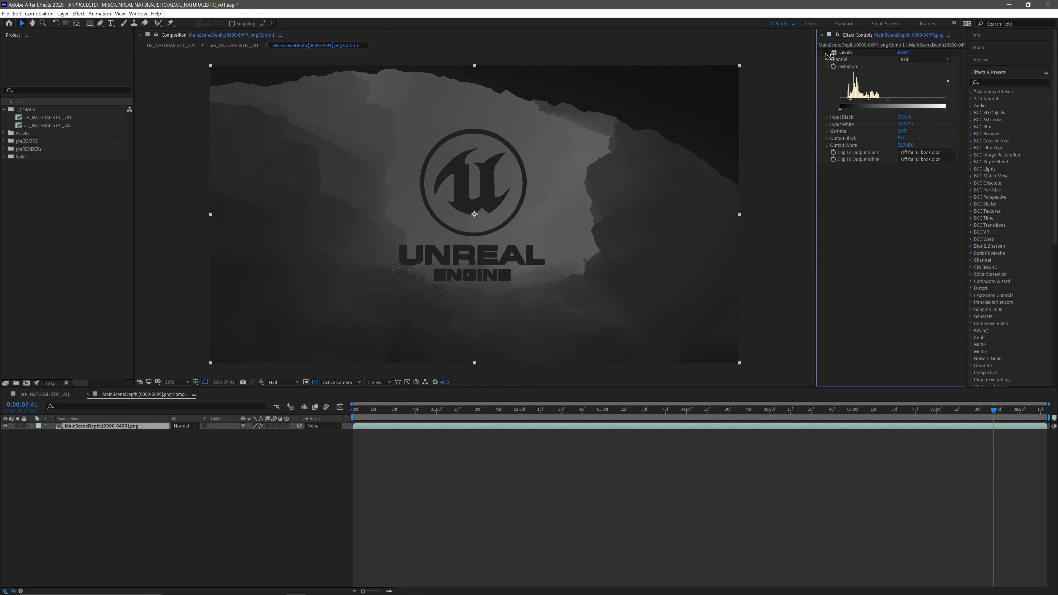
click(827, 53)
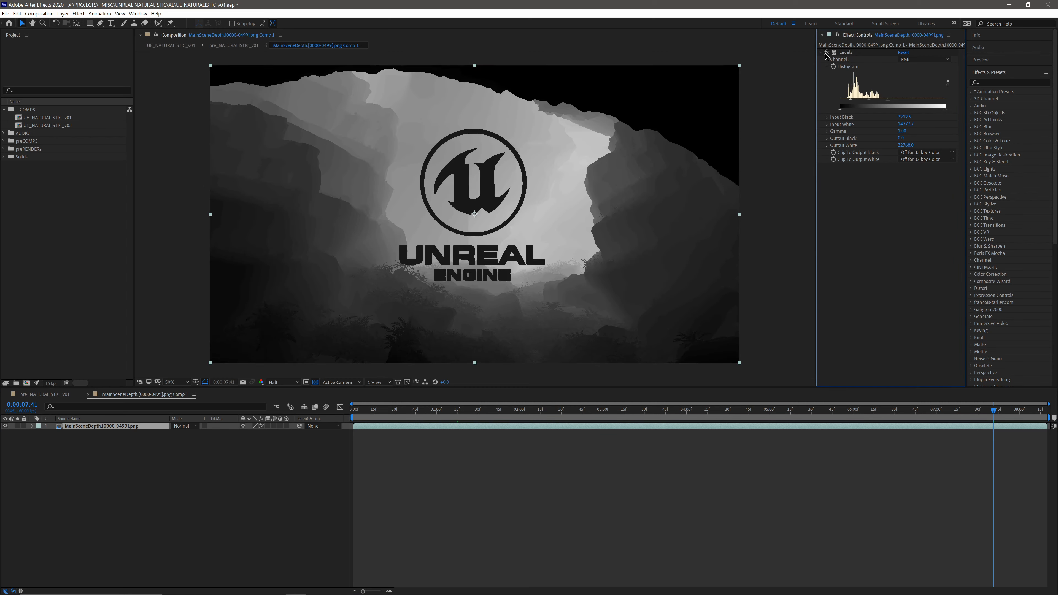
click(845, 54)
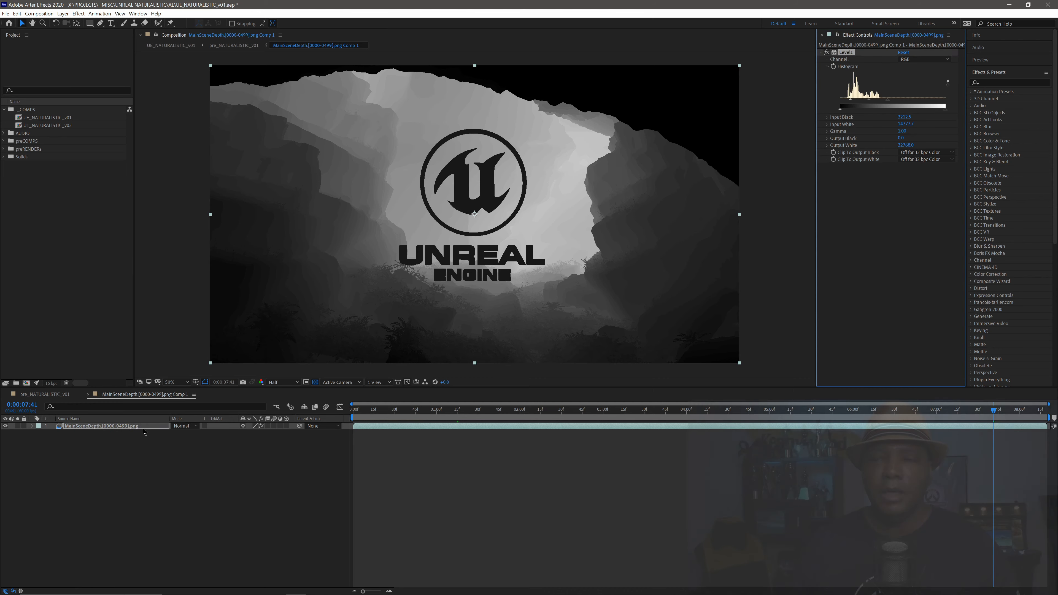